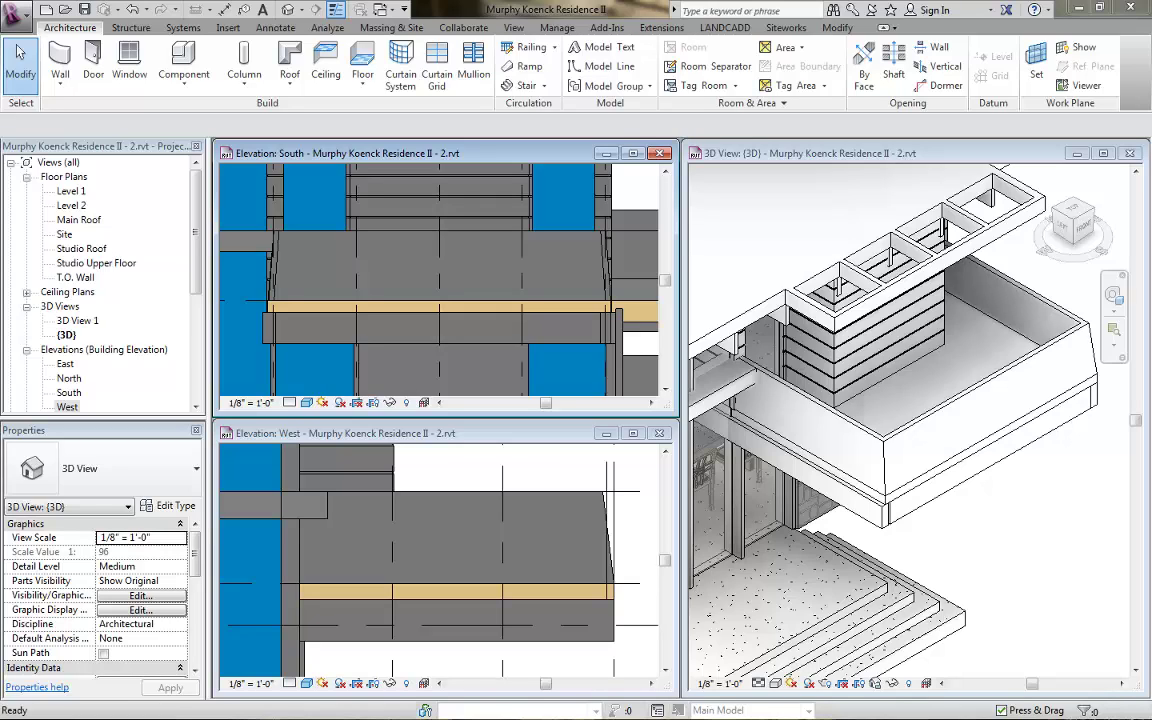
pyautogui.click(972, 427)
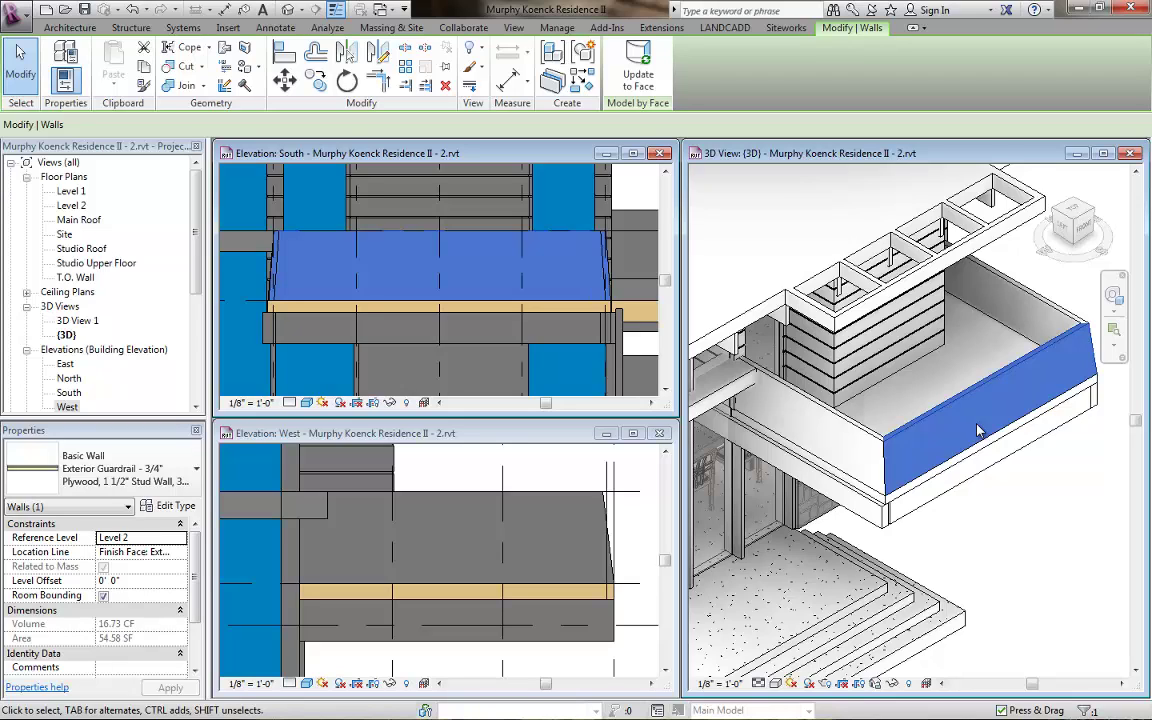
pyautogui.press('Escape')
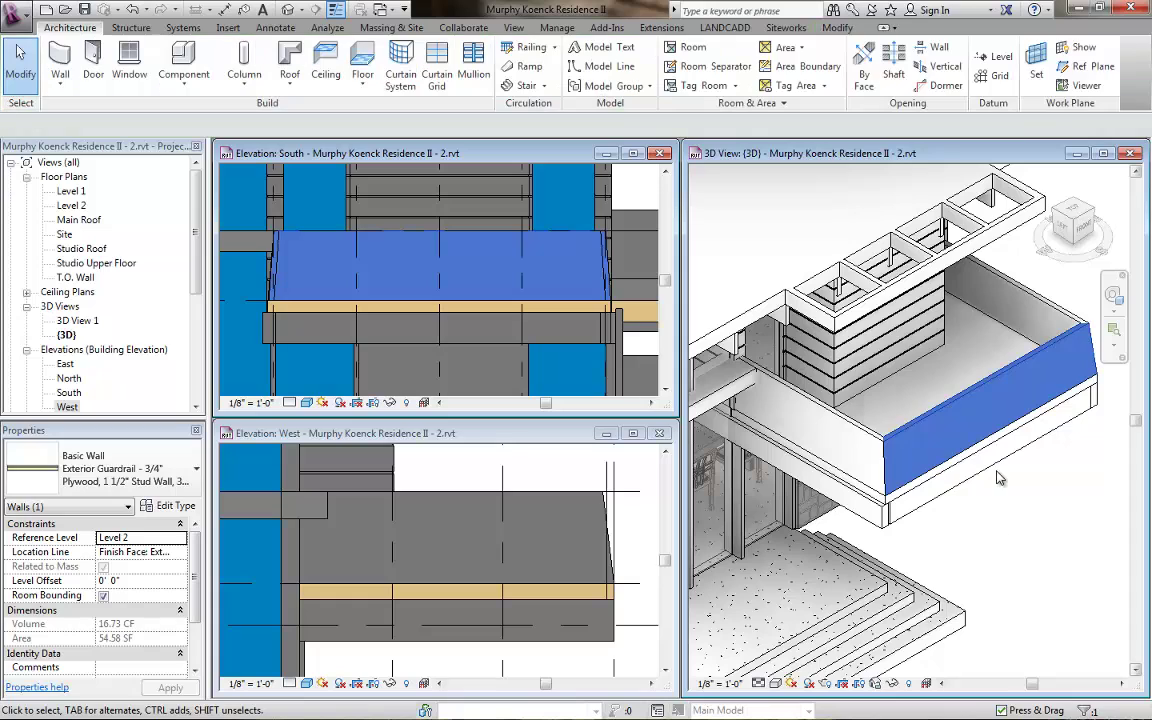
pyautogui.click(60, 84)
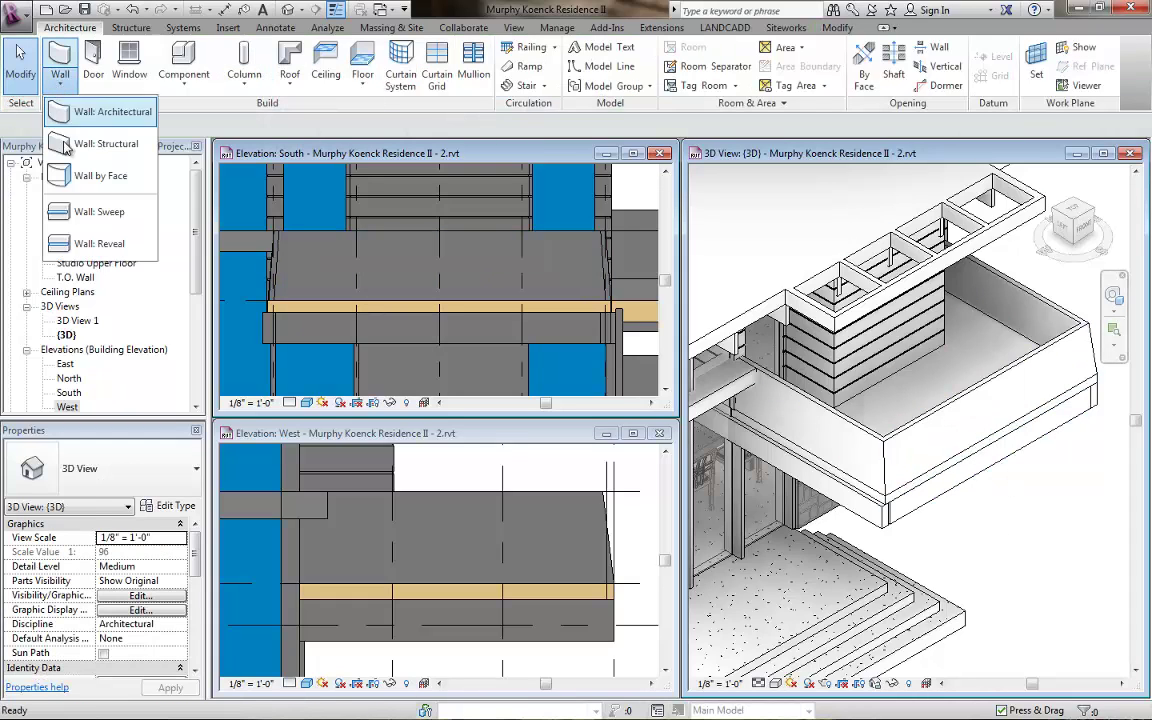
pyautogui.click(1033, 526)
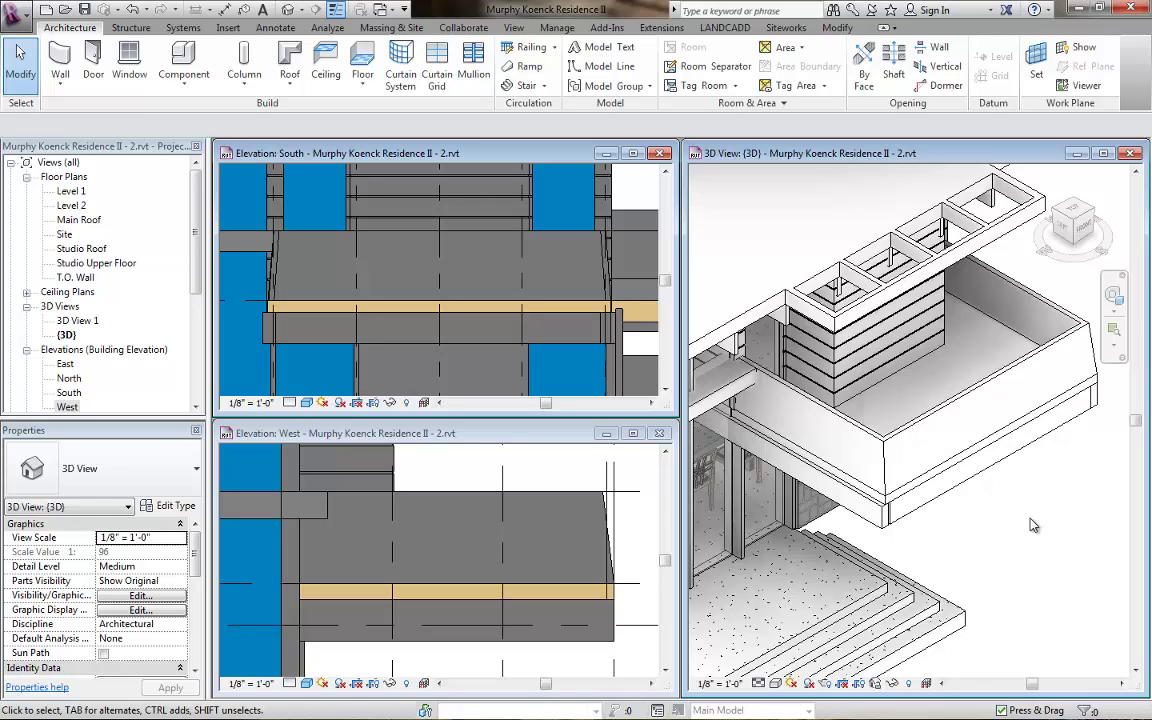
pyautogui.click(187, 85)
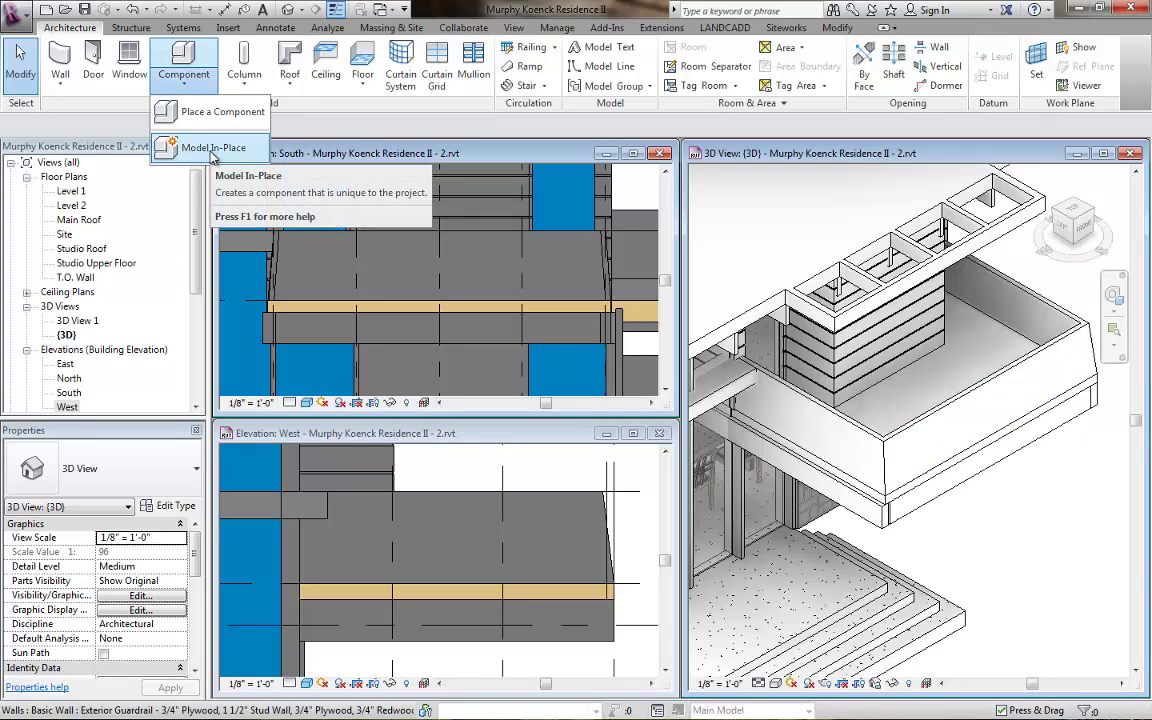
pyautogui.click(930, 455)
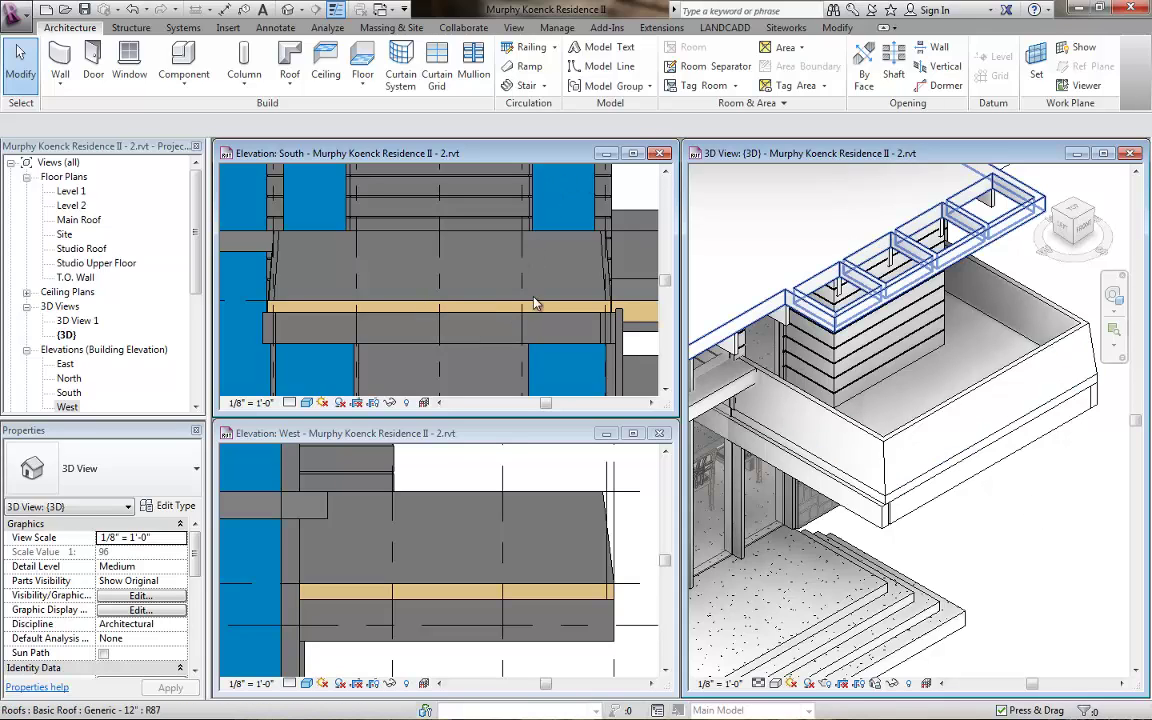
# Draw a horizontal reference plane across the guardrail in the West elevation and set it 1' above the guardrail's base line.
pyautogui.click(612, 568)
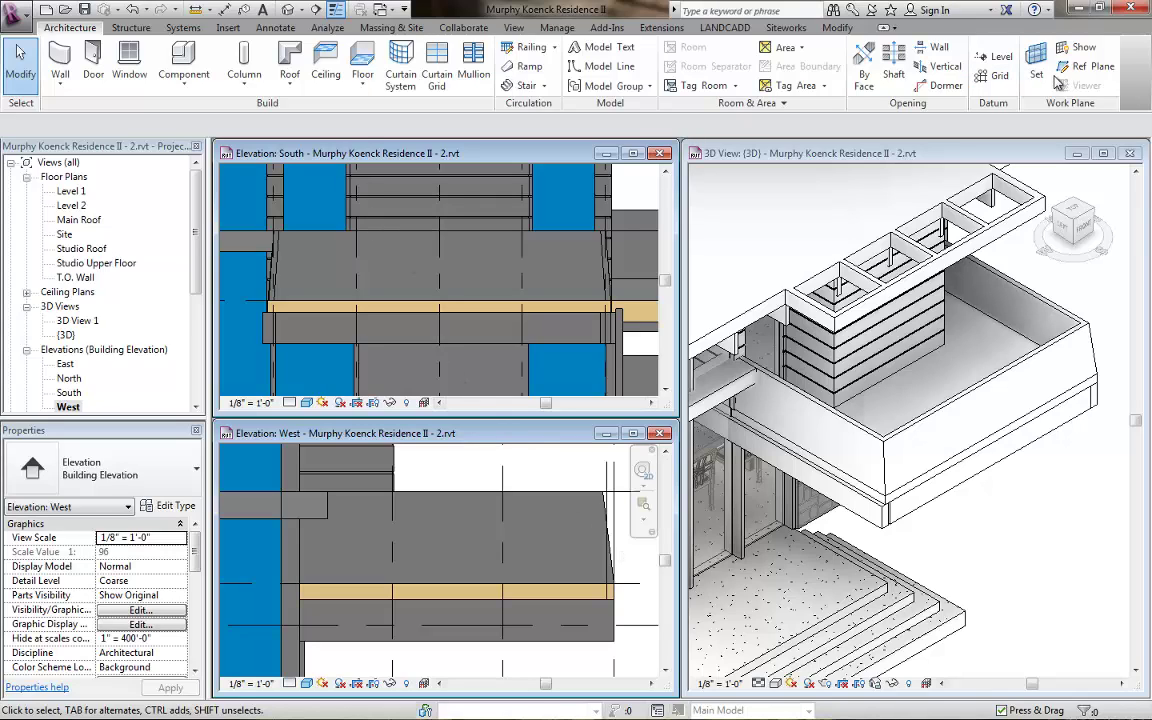
pyautogui.click(1086, 66)
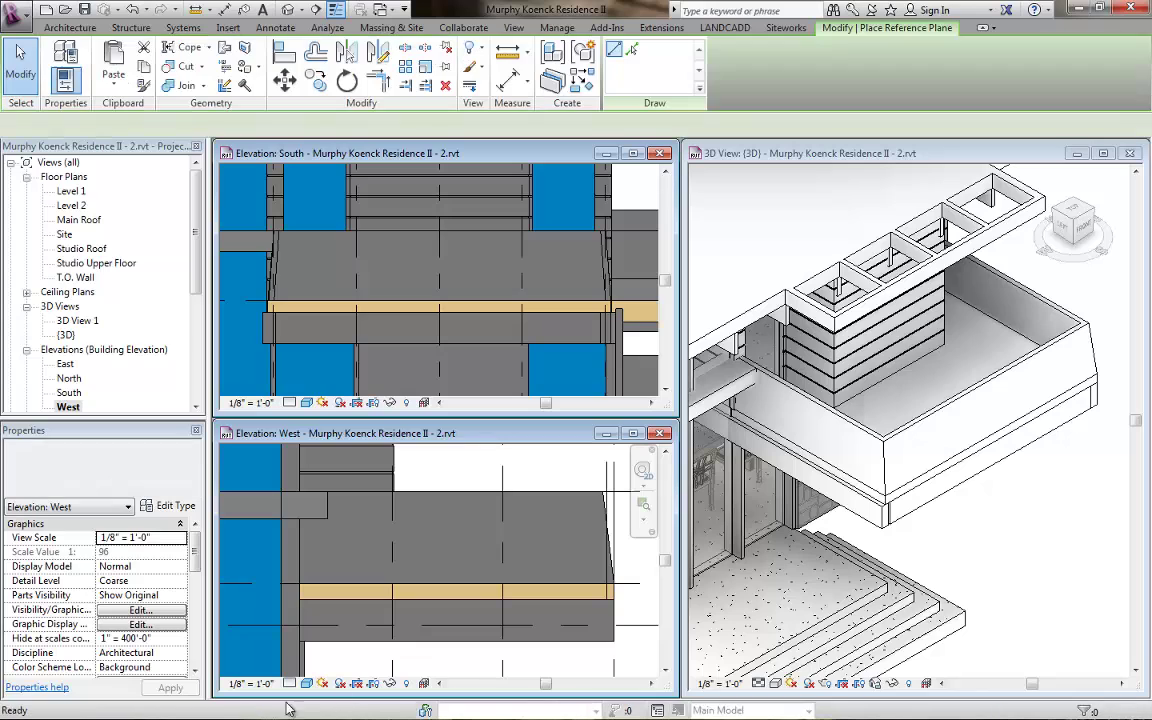
pyautogui.click(249, 556)
pyautogui.click(640, 558)
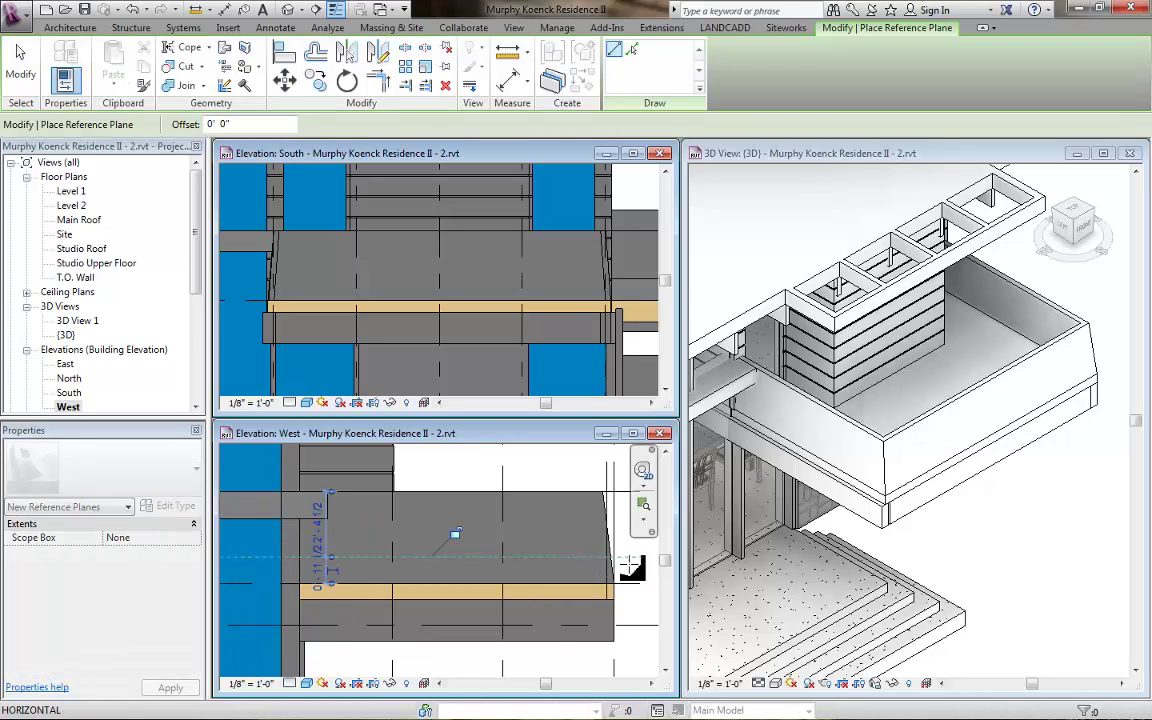
pyautogui.click(320, 570)
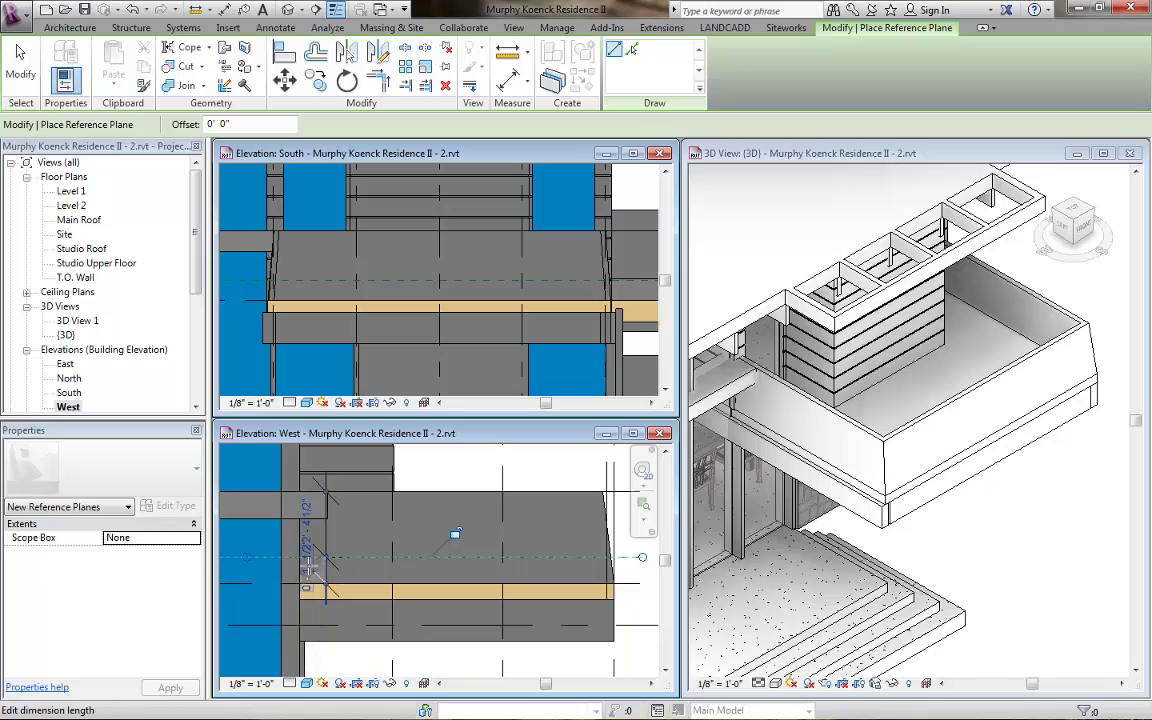
pyautogui.write('1')
pyautogui.press('Return')
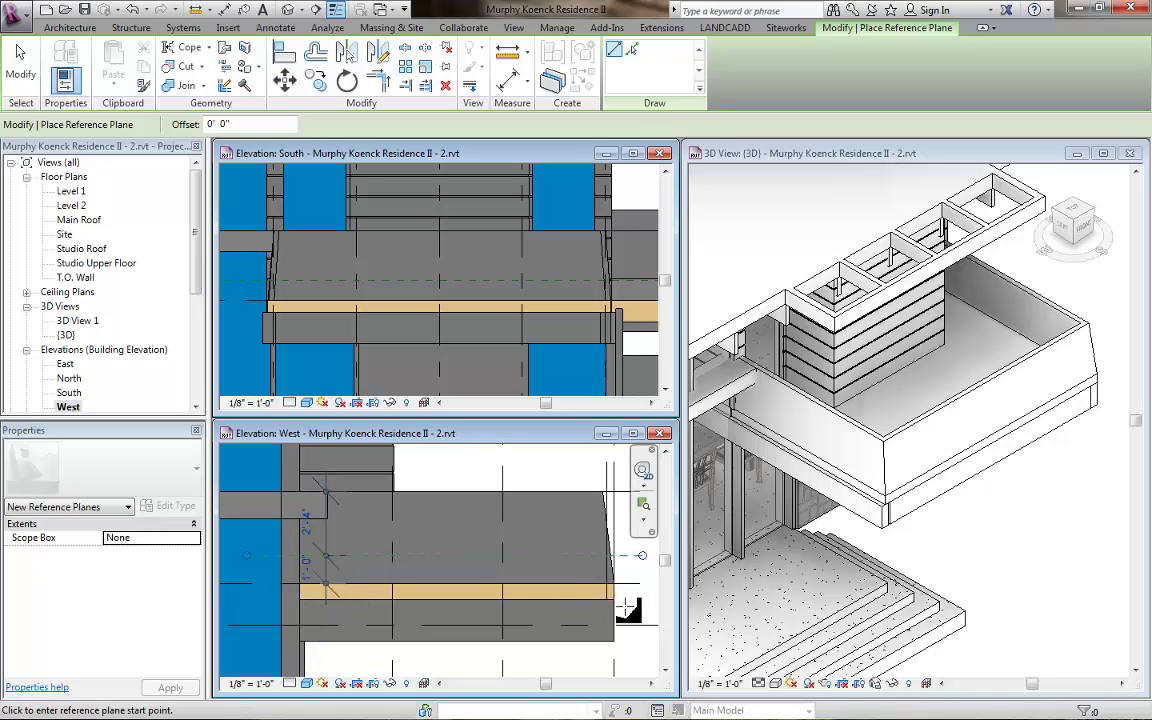
pyautogui.press('Escape')
pyautogui.press('Escape')
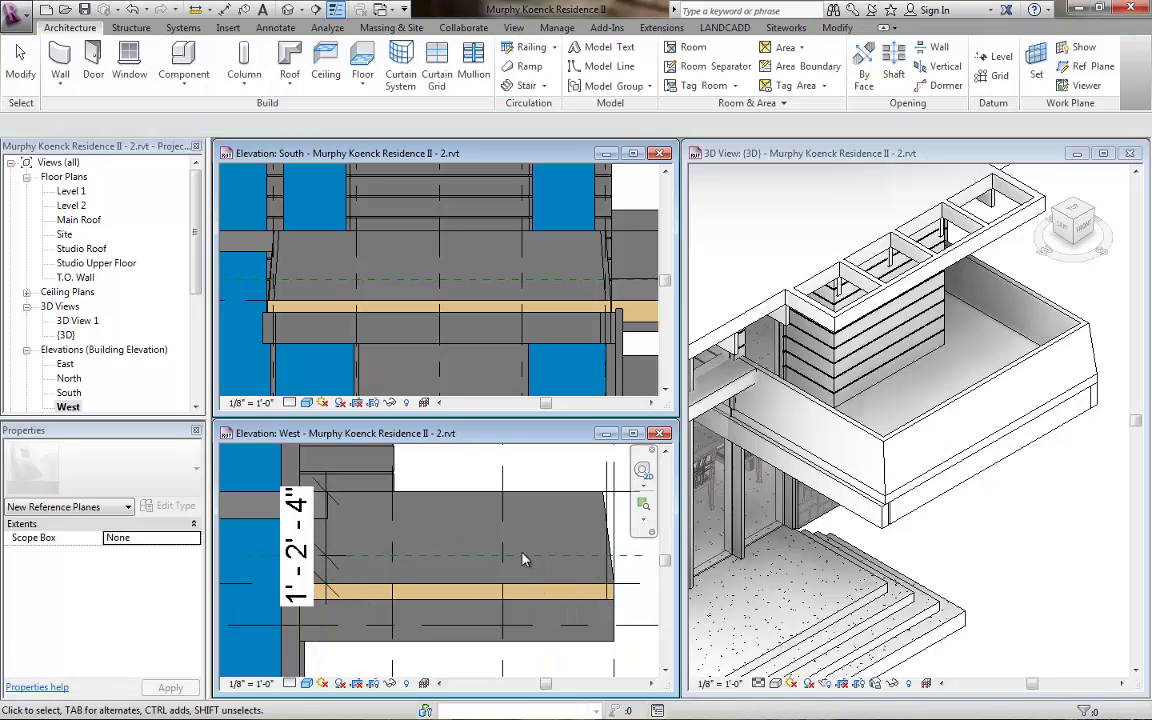
pyautogui.click(328, 545)
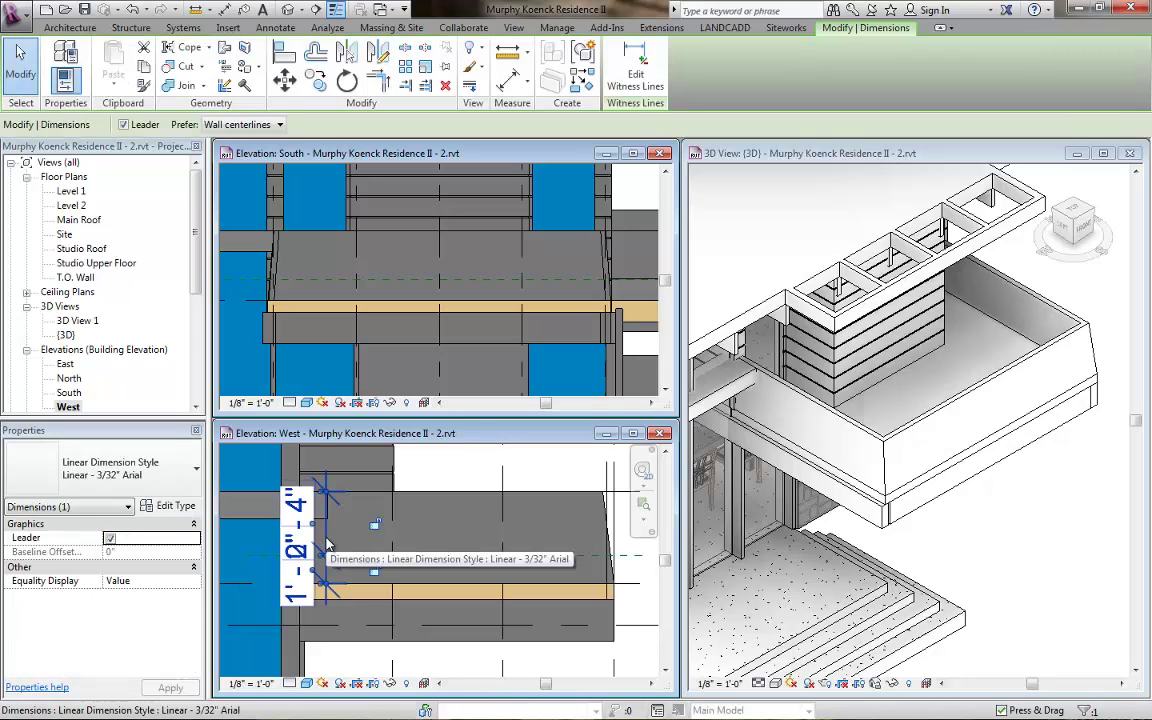
pyautogui.press('Escape')
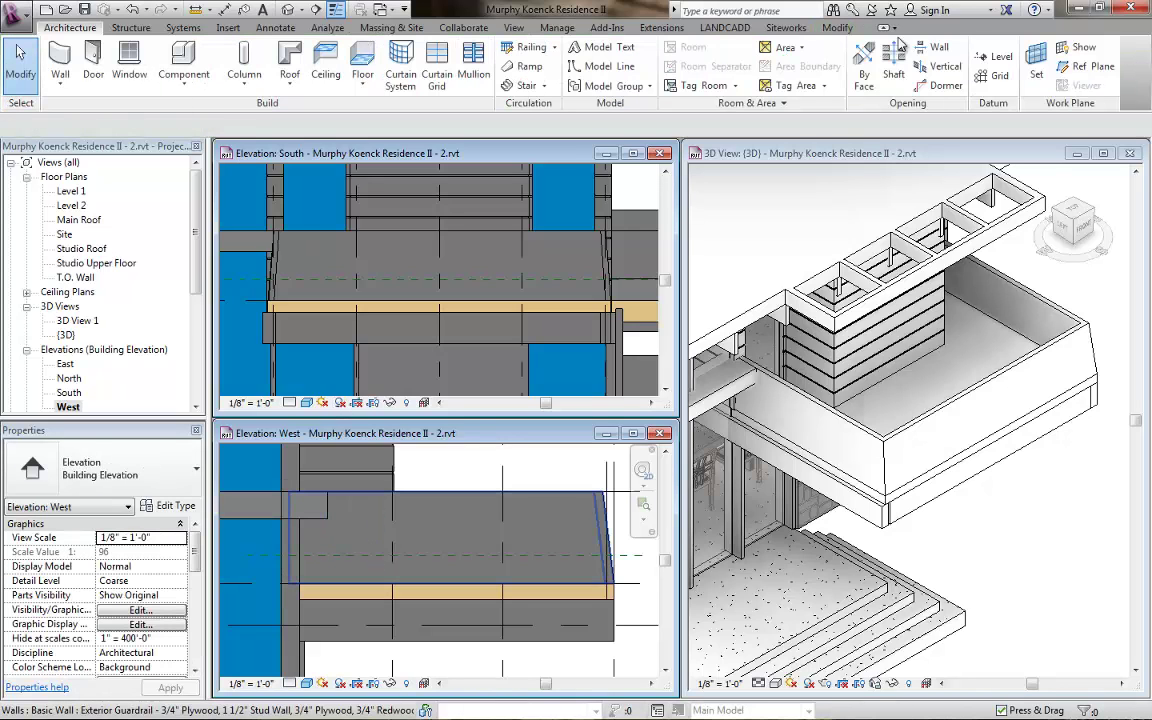
# Draw a second horizontal reference plane across the guardrail in the West elevation, about 4 1/2" below its top edge.
pyautogui.click(1068, 66)
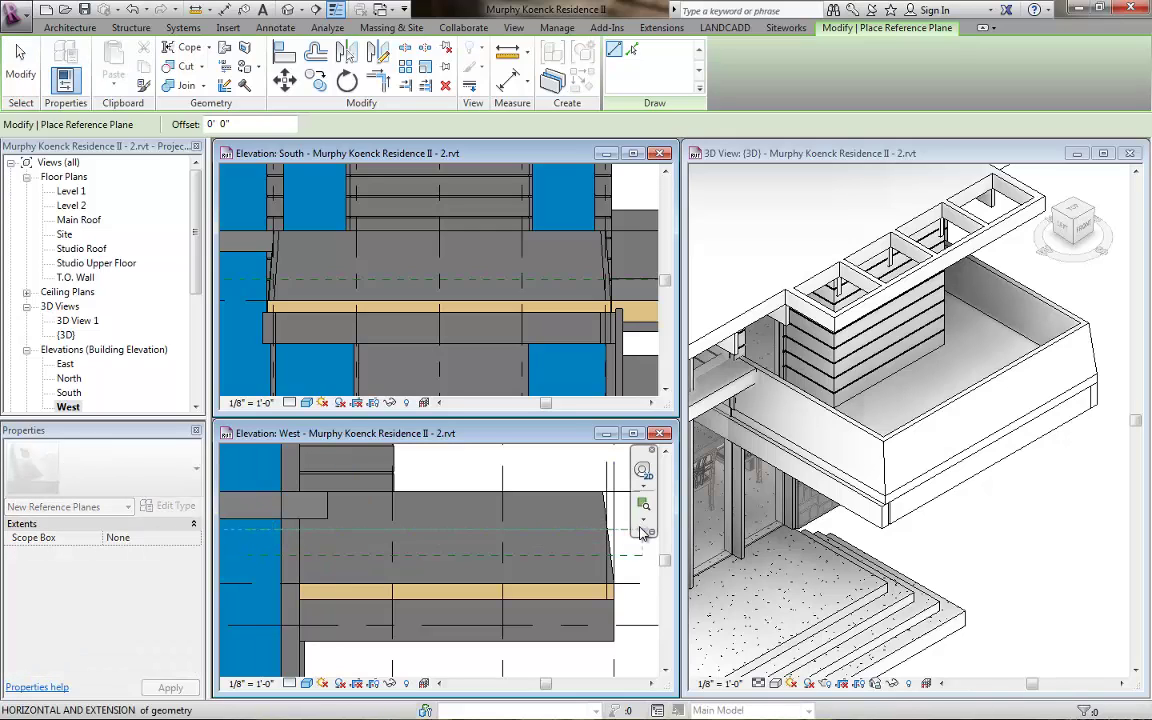
pyautogui.press('Escape')
pyautogui.press('Escape')
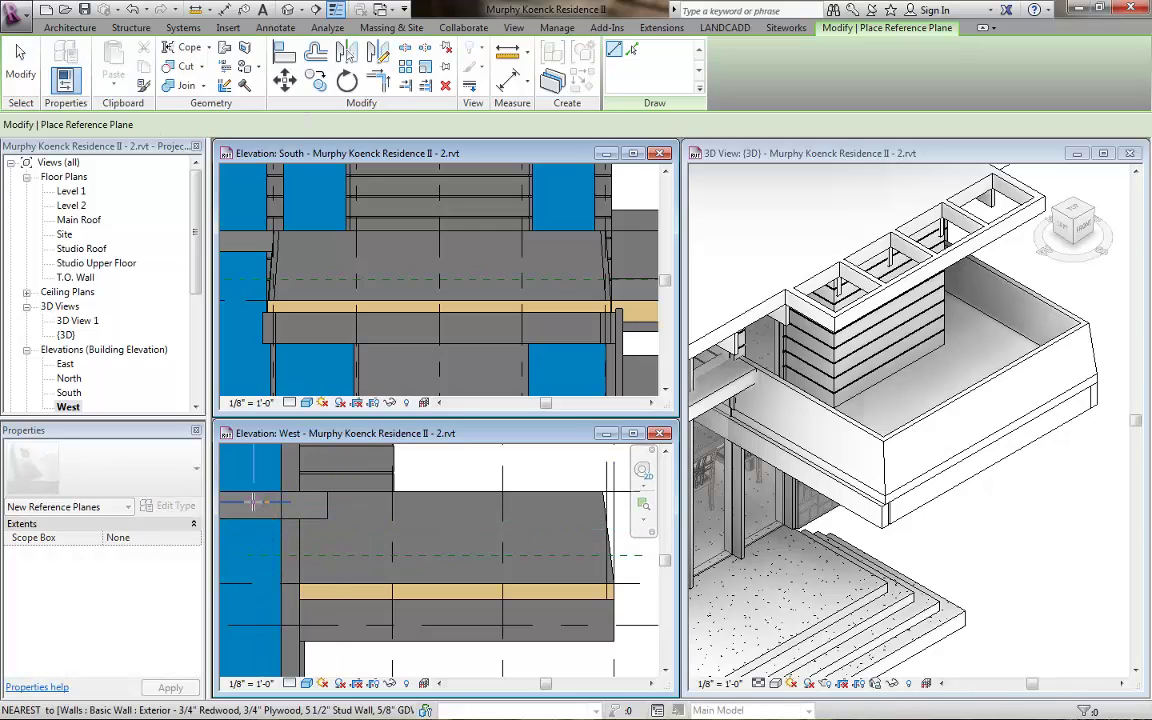
pyautogui.click(630, 502)
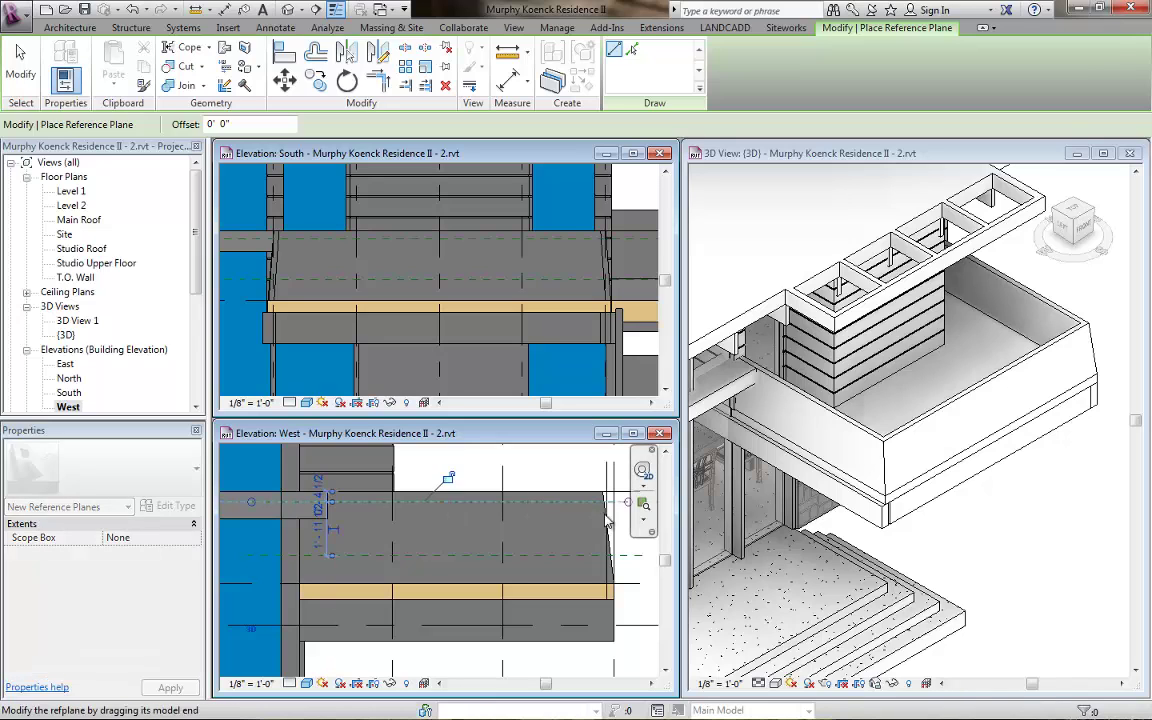
pyautogui.press('Escape')
pyautogui.press('Escape')
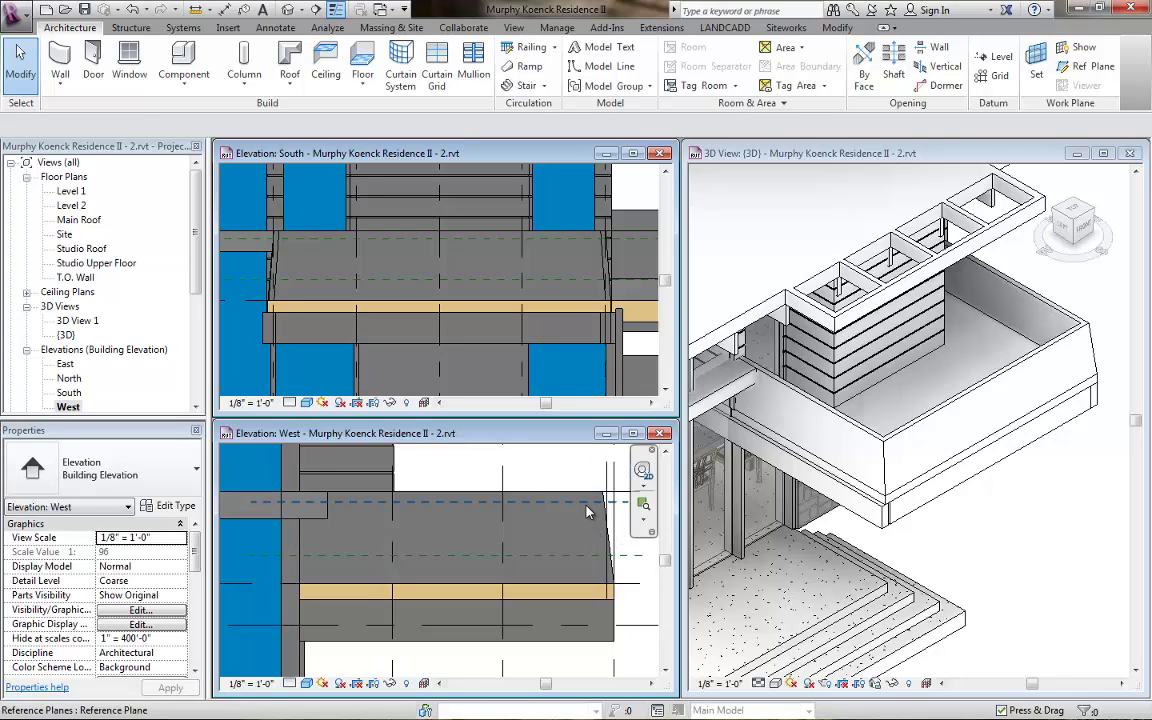
# Set the upper reference plane's height to 2' above the guardrail's base line.
pyautogui.click(470, 502)
pyautogui.moveTo(332, 554); pyautogui.dragTo(329, 583)
pyautogui.click(322, 537)
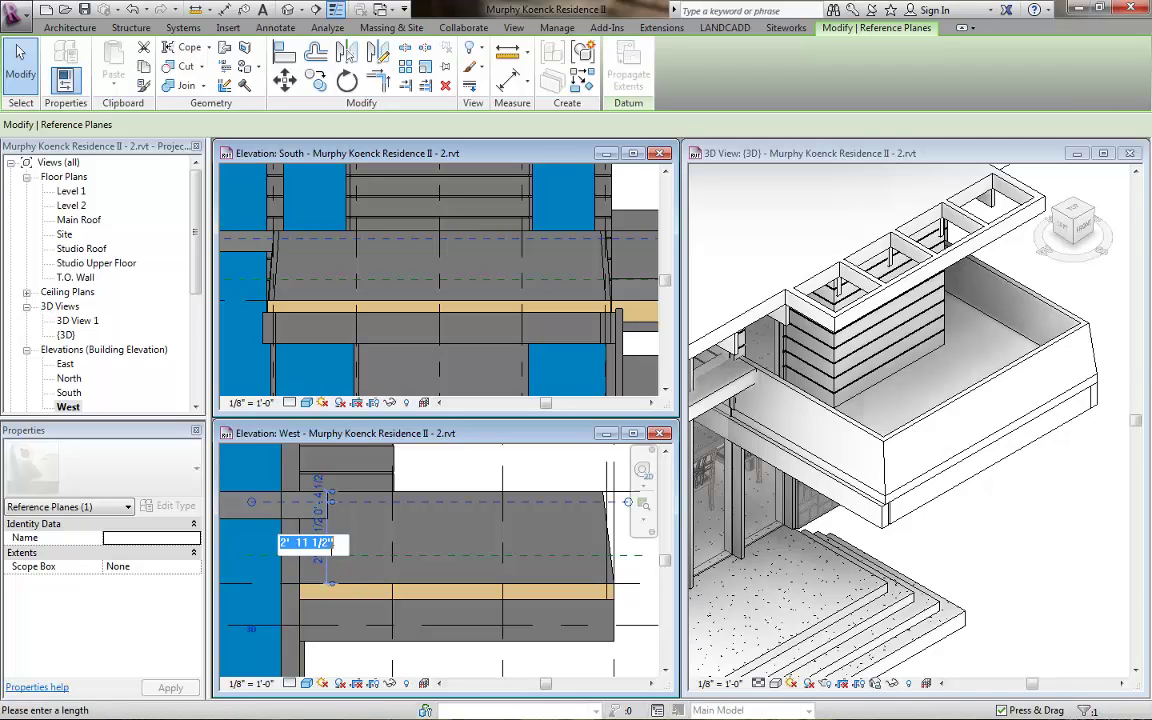
pyautogui.write('2')
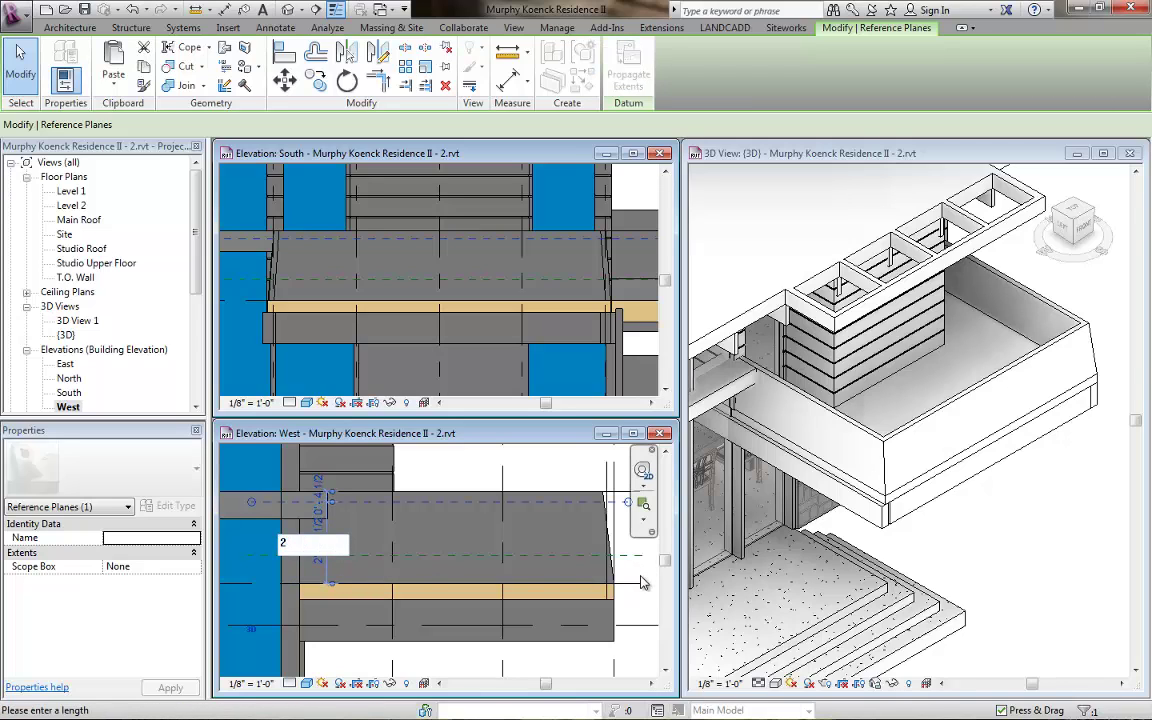
pyautogui.press('Return')
pyautogui.press('Escape')
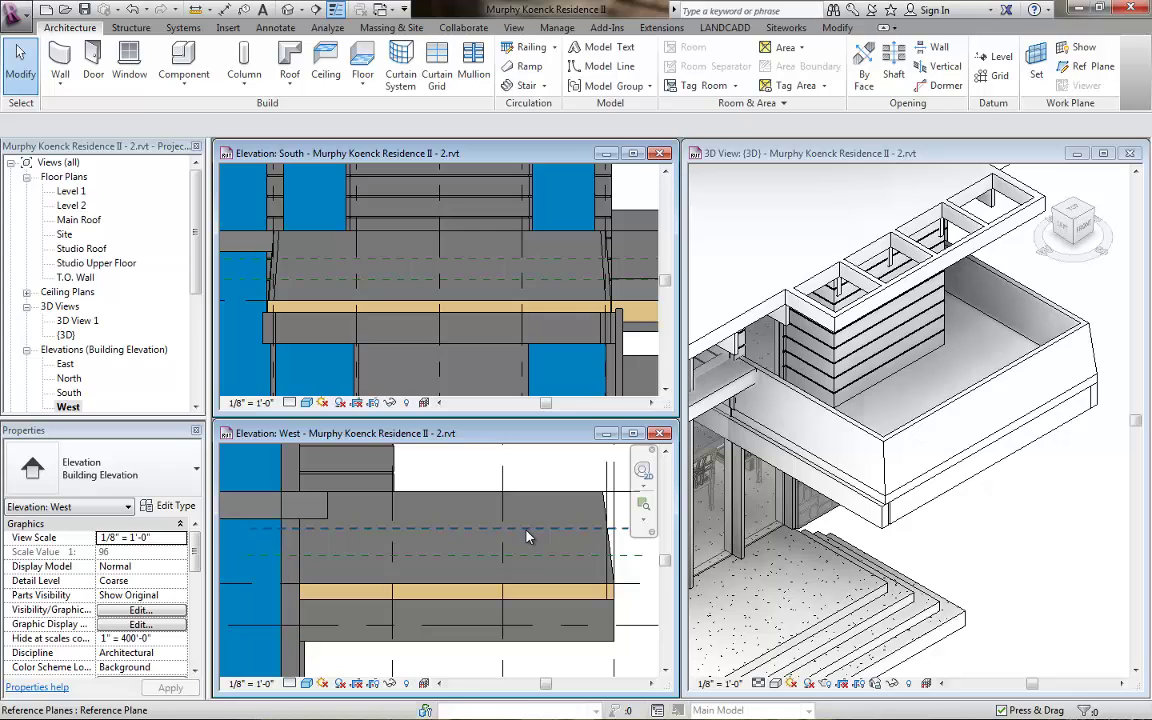
# Draw a third horizontal reference plane near the guardrail's top in the West elevation, about 9 1/2" above the second plane.
pyautogui.click(1088, 66)
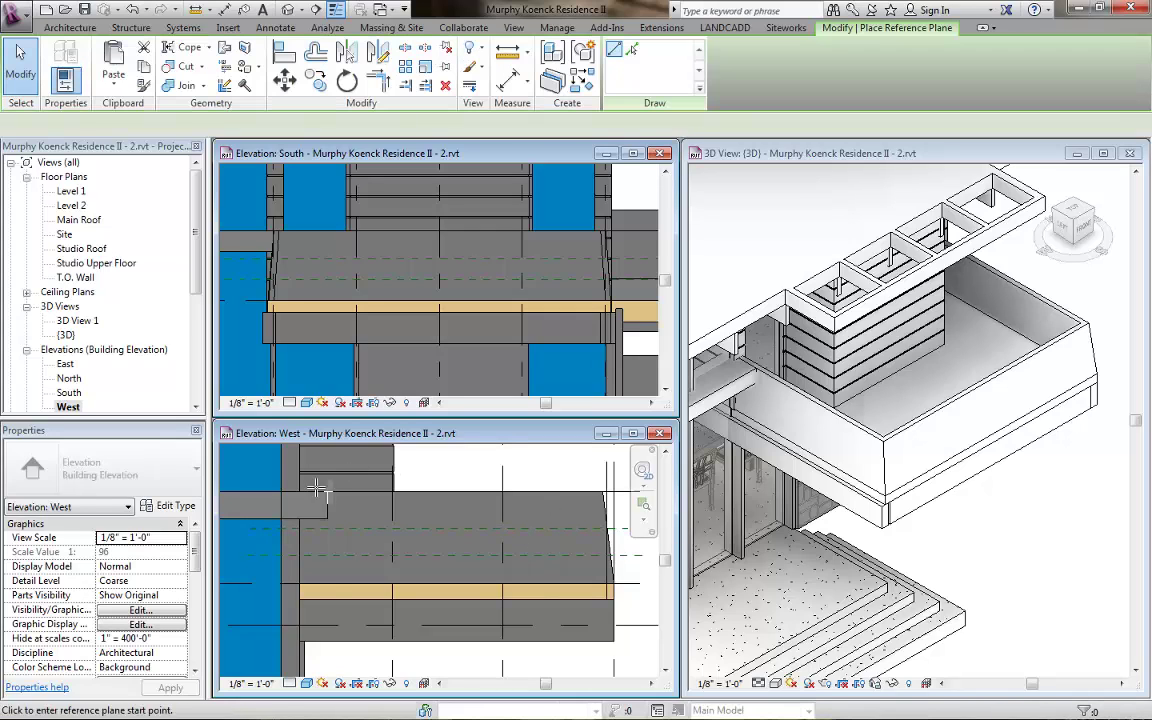
pyautogui.click(258, 512)
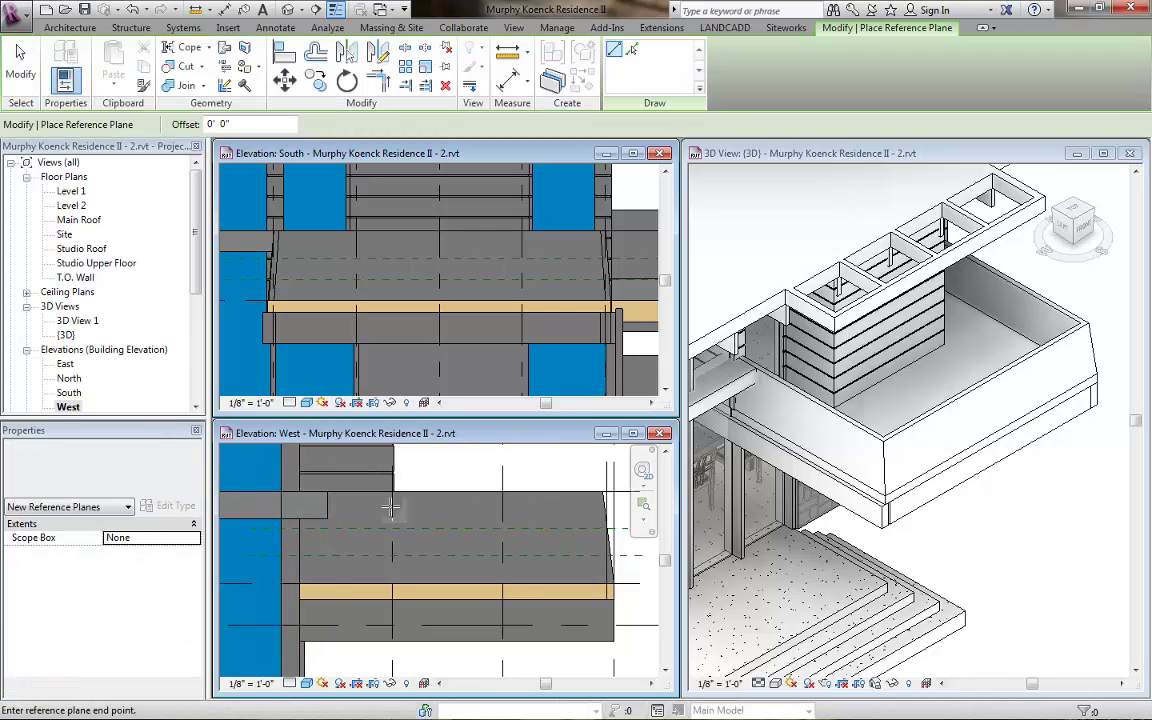
pyautogui.click(628, 512)
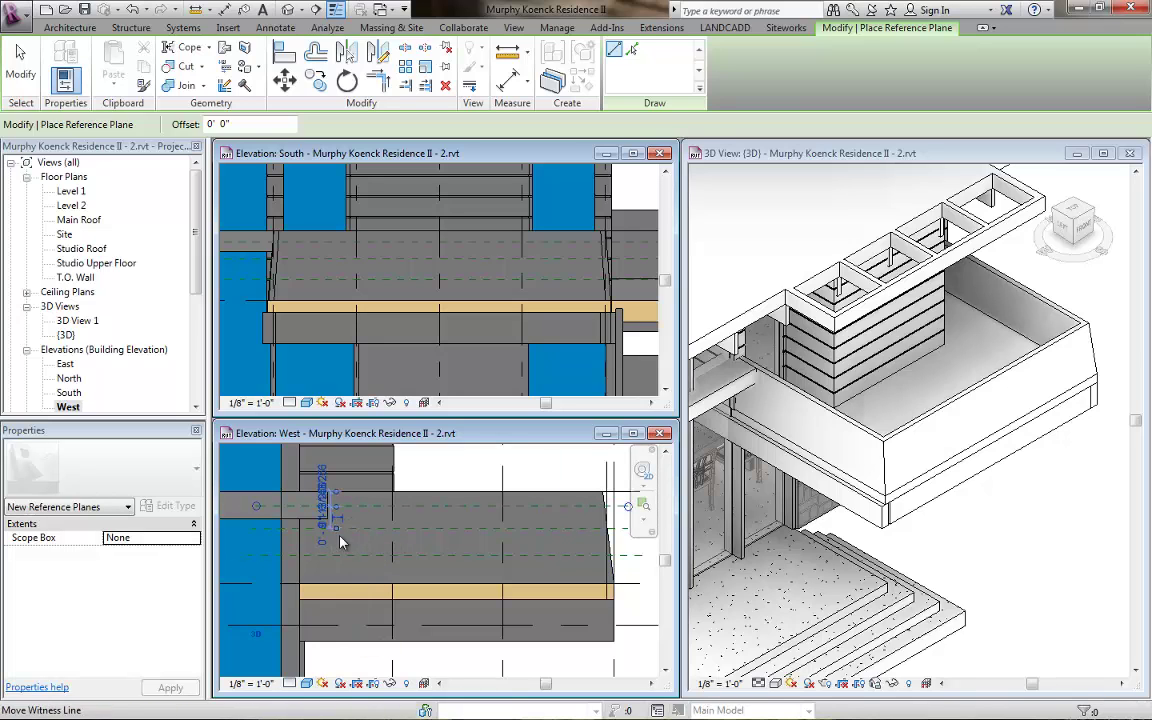
pyautogui.press('Escape')
pyautogui.press('Escape')
pyautogui.click(322, 505)
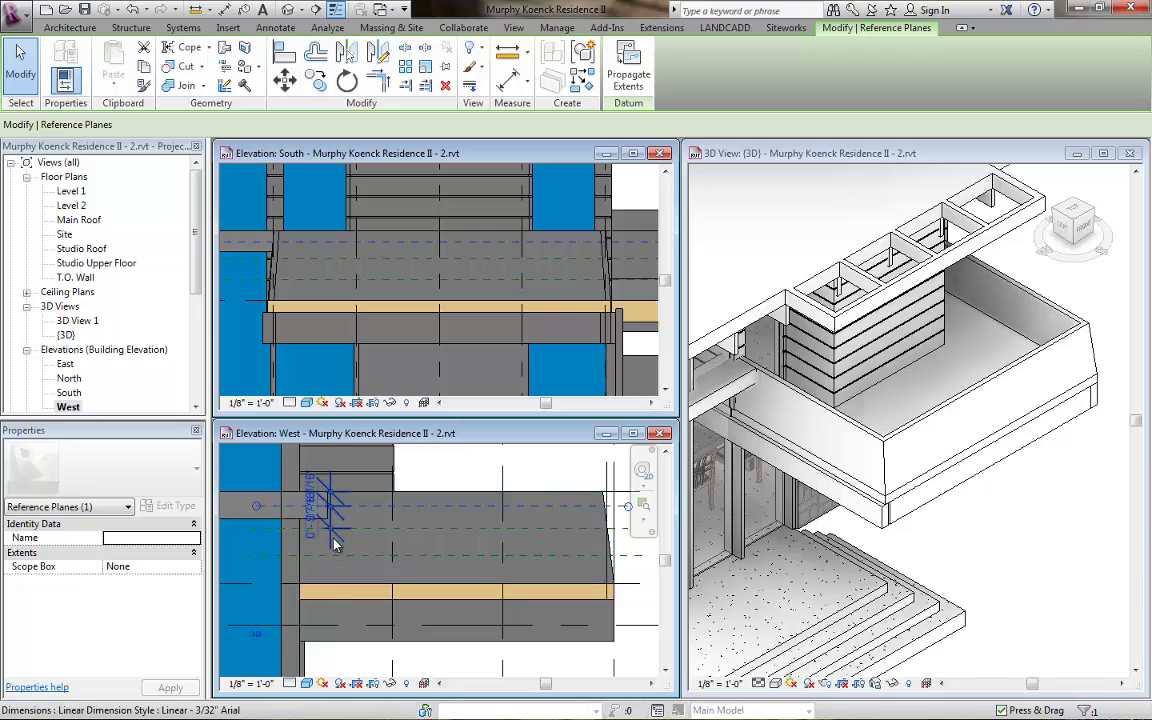
pyautogui.click(339, 518)
pyautogui.press('Escape')
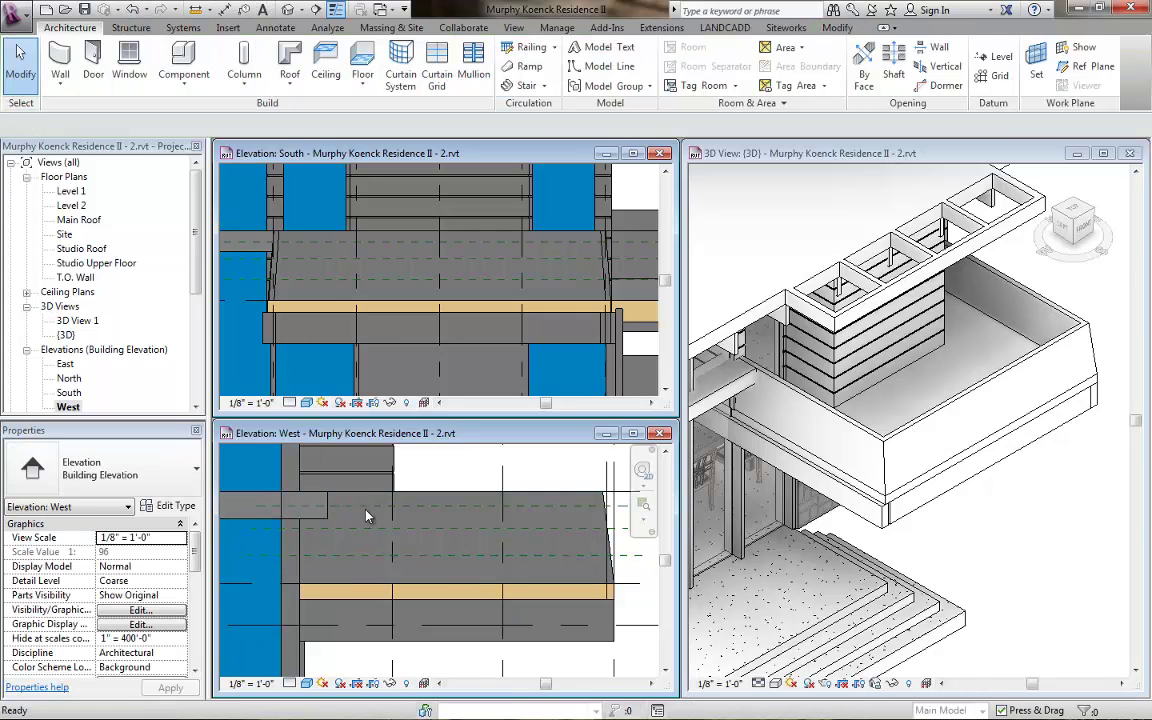
# Set the distance from the second reference plane up to the topmost one to 1'.
pyautogui.click(330, 506)
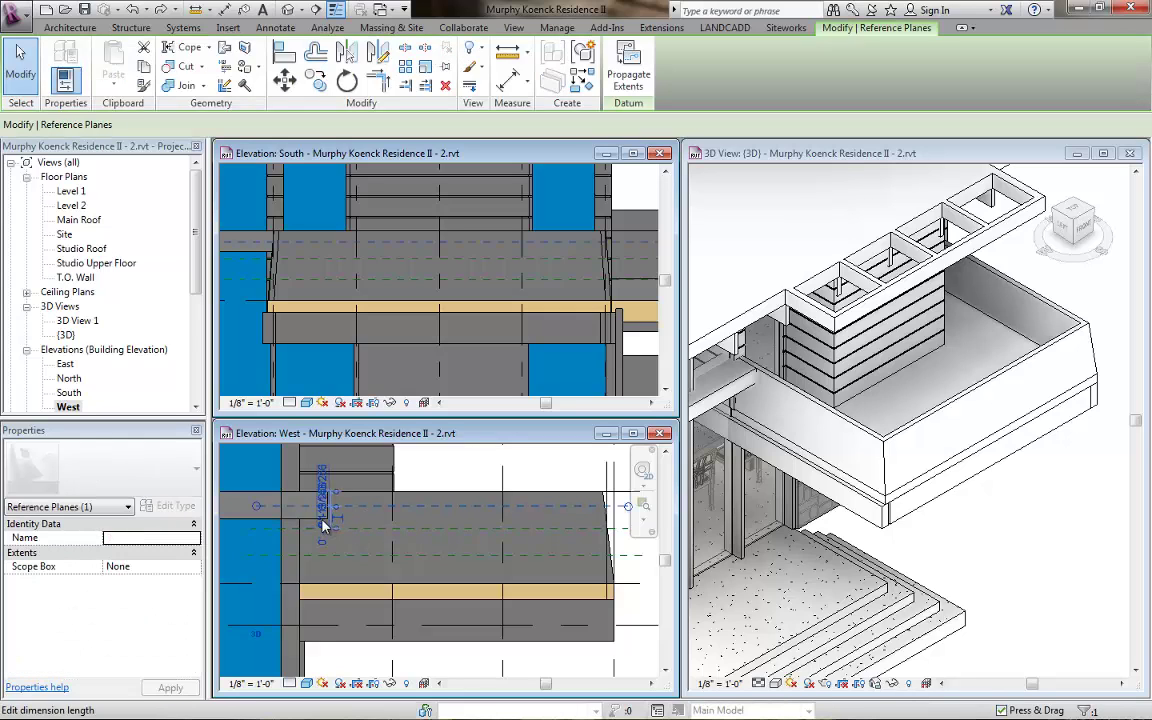
pyautogui.scroll(3, 324, 527)
pyautogui.click(362, 512)
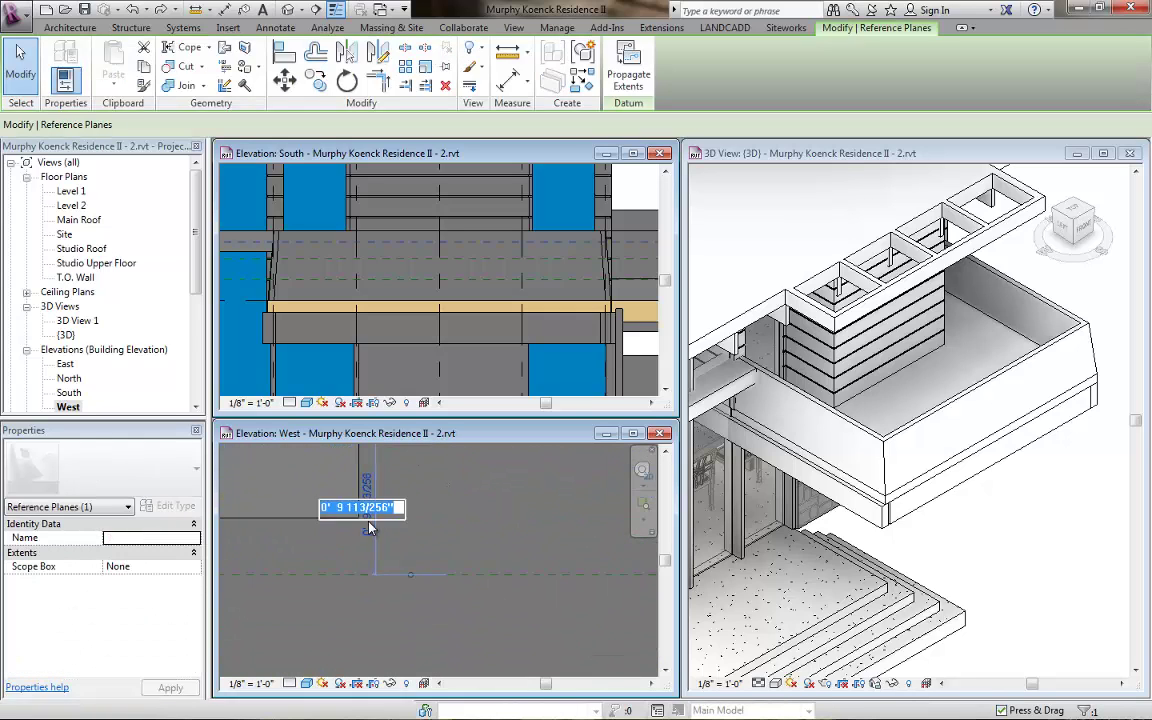
pyautogui.write("1'")
pyautogui.press('Return')
pyautogui.click(478, 525)
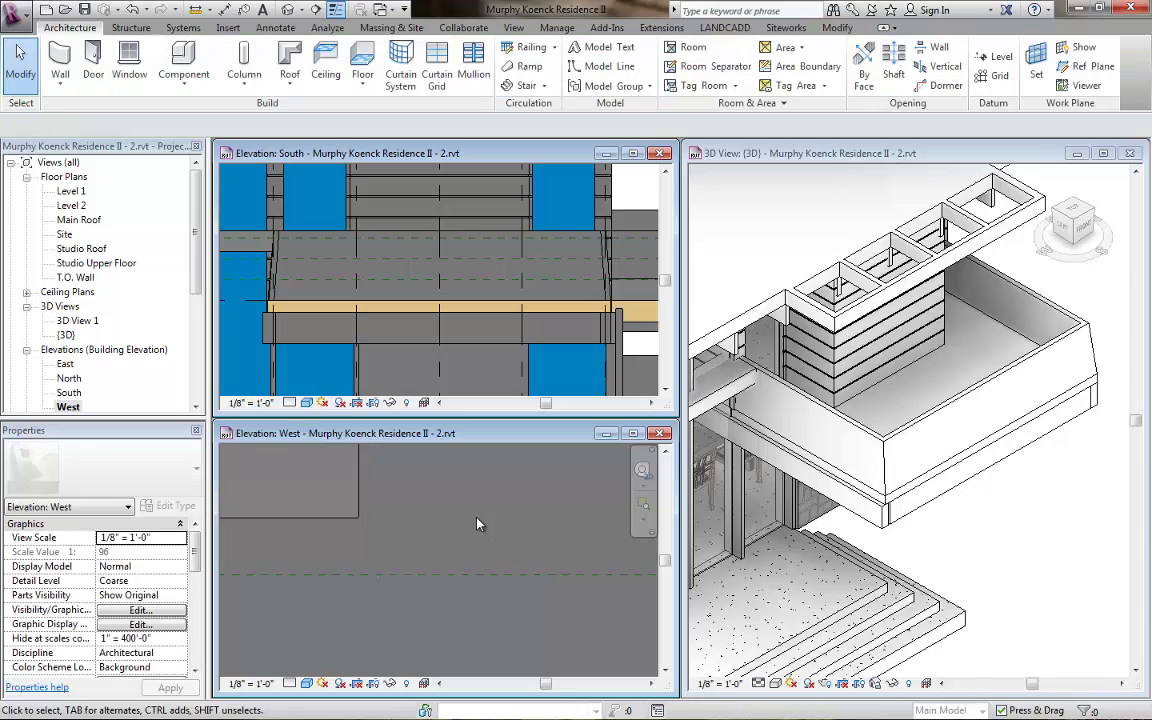
# Create an in-place model component in the Walls category and name it Reveal 1.
pyautogui.scroll(-3, 476, 514)
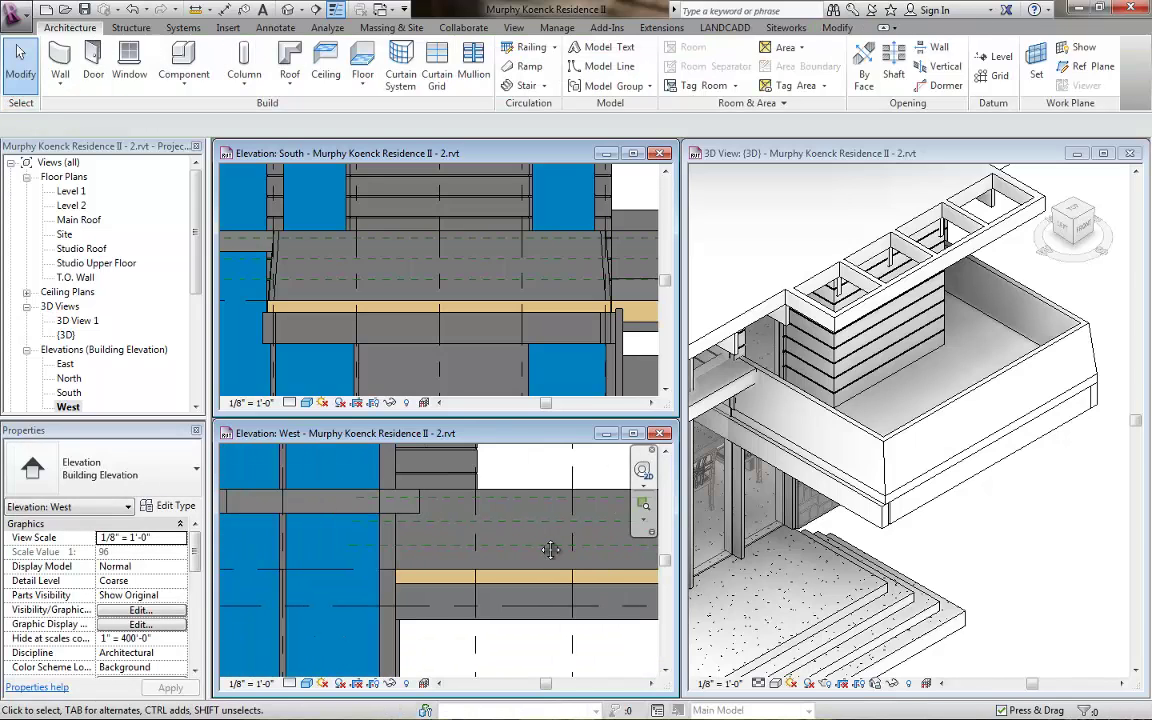
pyautogui.moveTo(554, 547); pyautogui.dragTo(420, 547, button='middle')
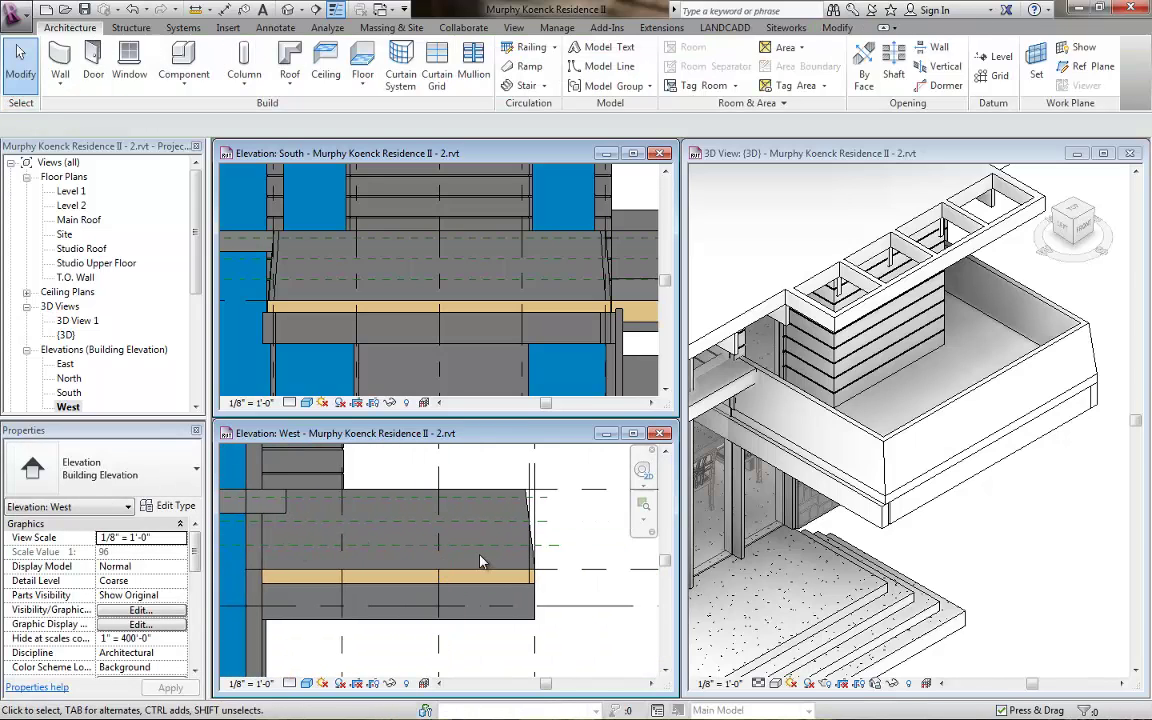
pyautogui.moveTo(431, 499); pyautogui.dragTo(464, 499, button='middle')
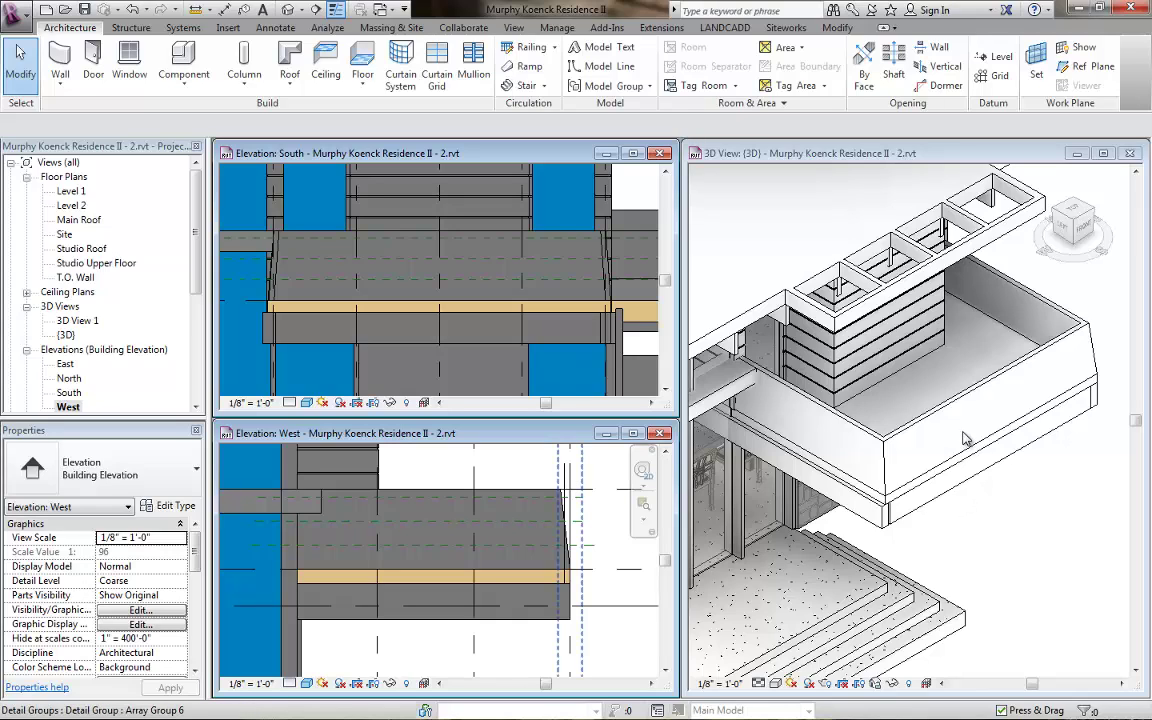
pyautogui.click(186, 86)
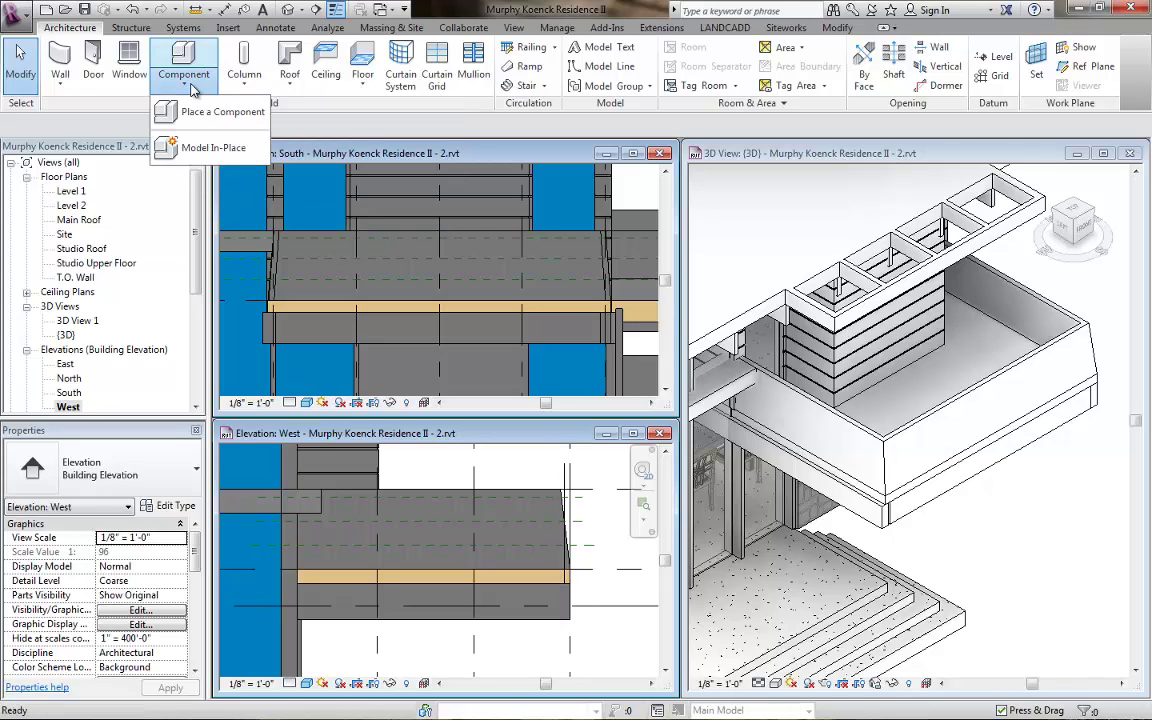
pyautogui.click(178, 145)
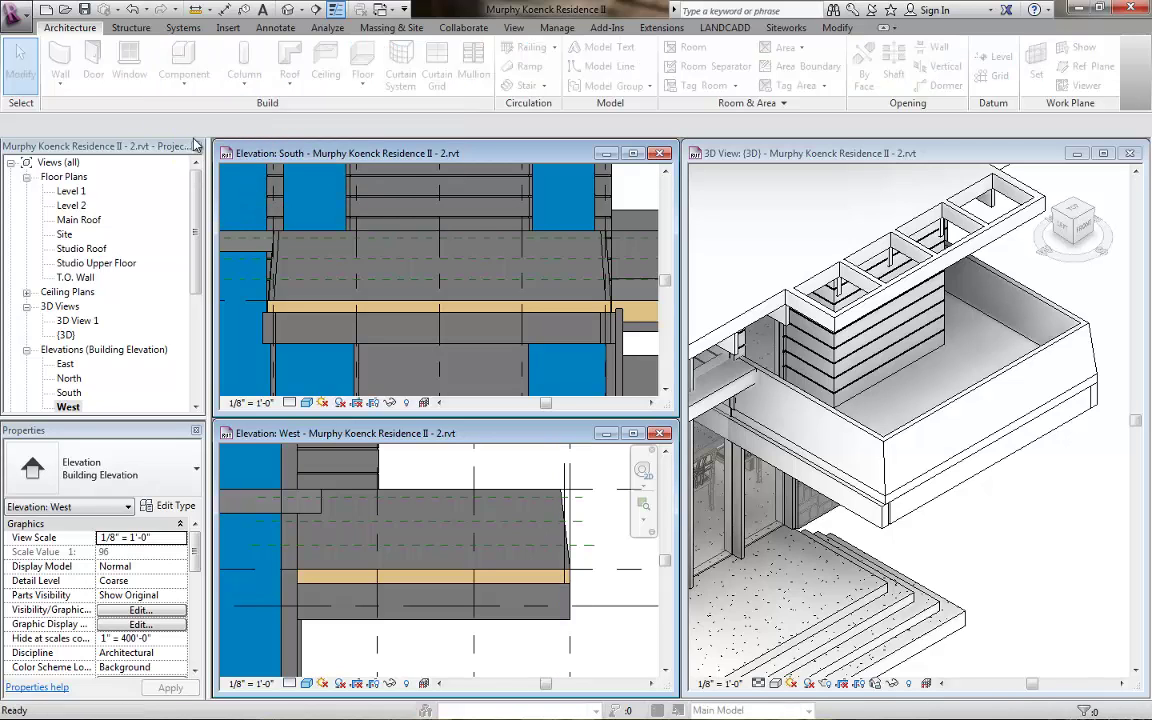
pyautogui.scroll(-10, 735, 165)
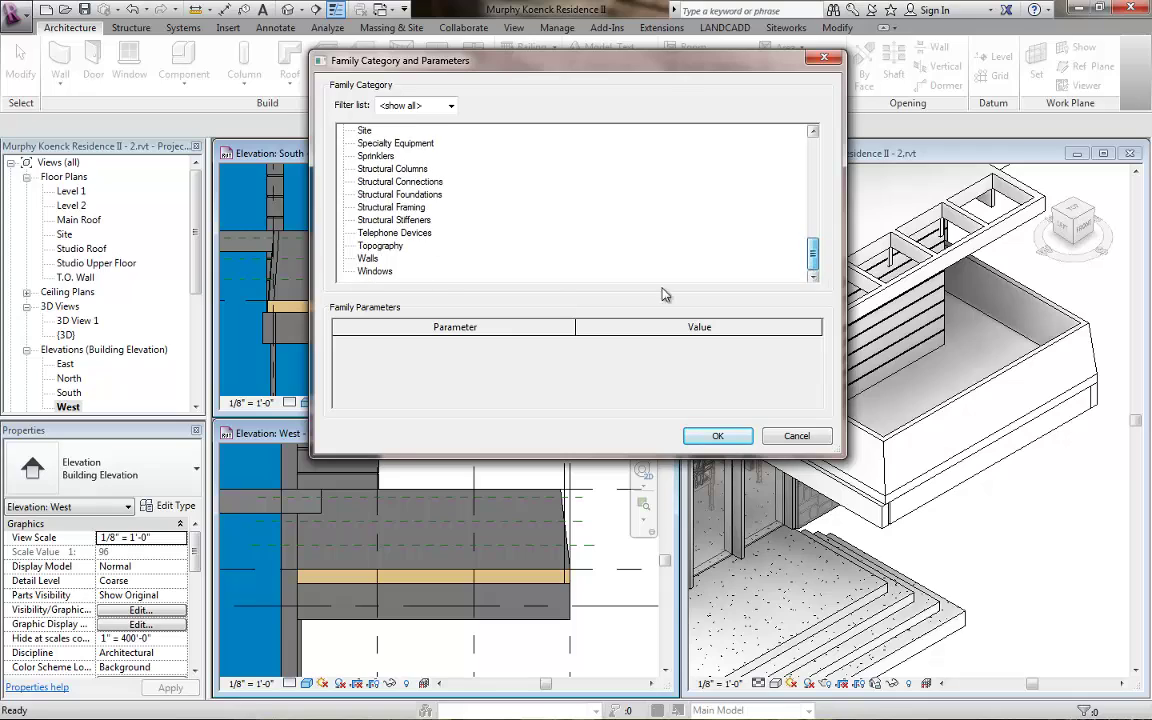
pyautogui.click(378, 259)
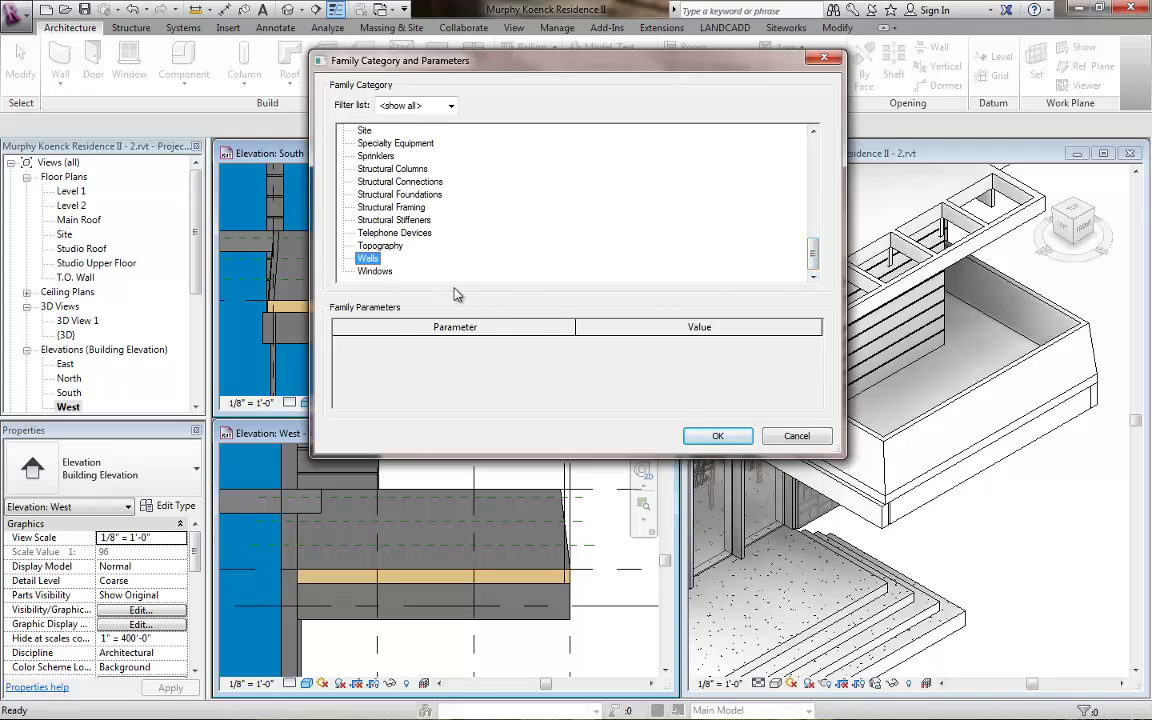
pyautogui.click(718, 437)
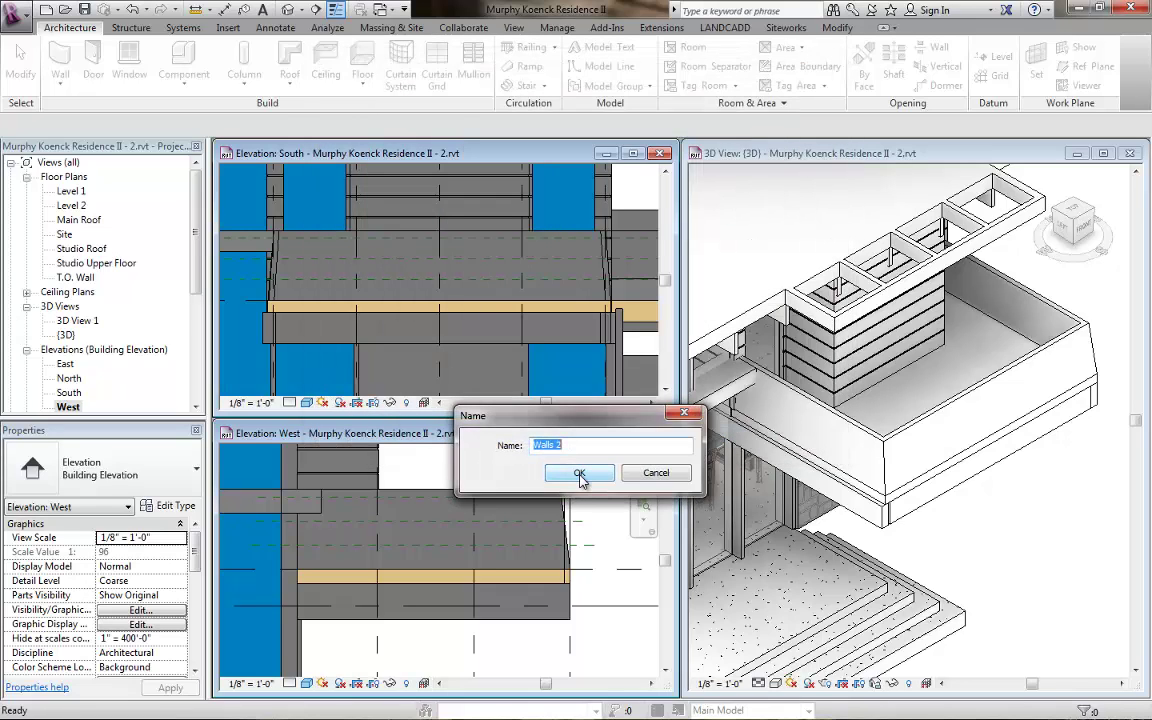
pyautogui.write('Reveal 1')
pyautogui.click(580, 476)
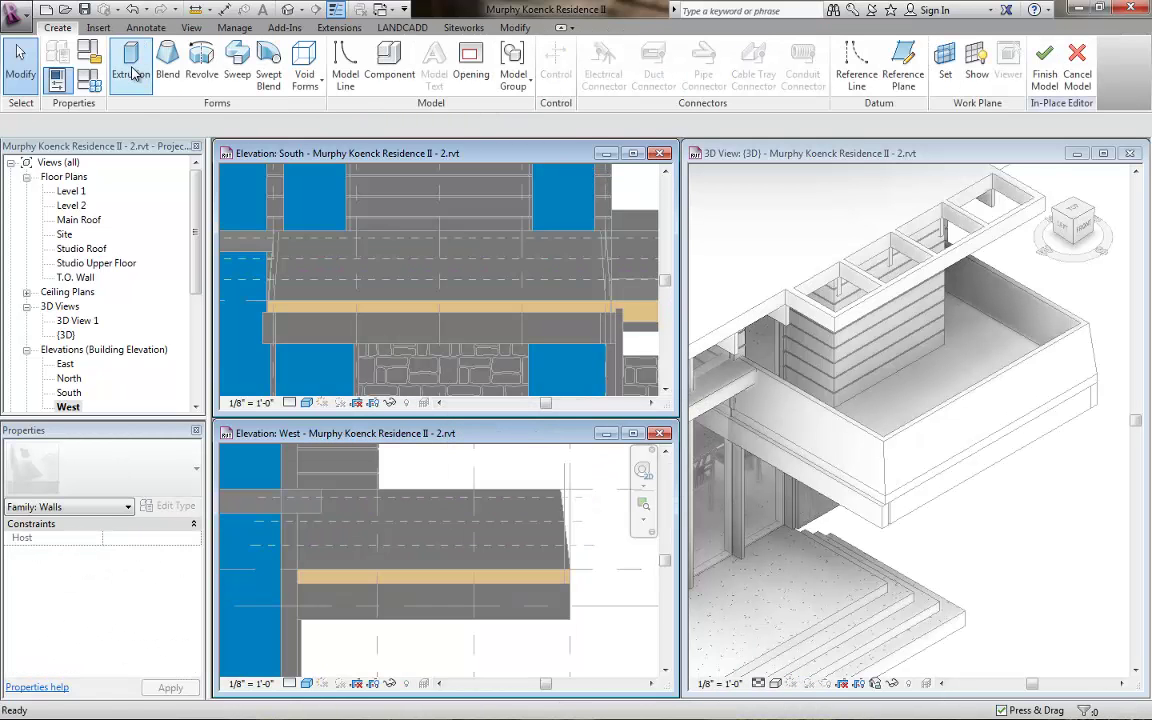
# Start a void extrusion with its work plane picked on the outer sloped face of the deck guardrail.
pyautogui.click(306, 88)
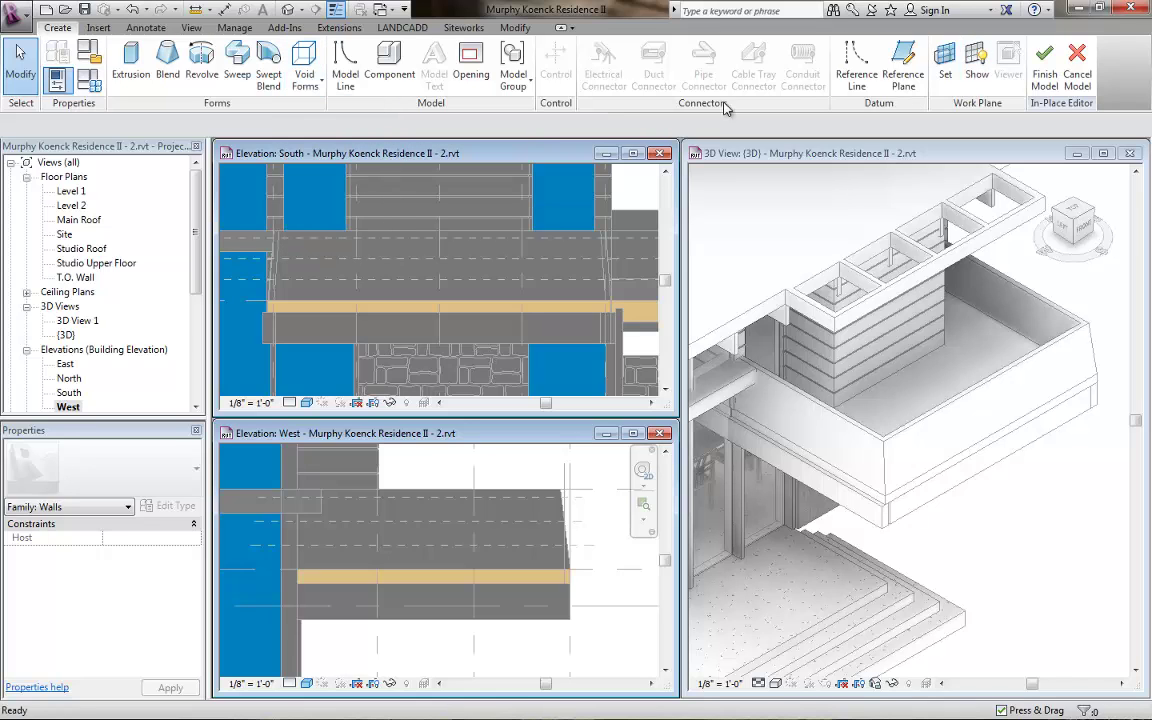
pyautogui.click(305, 80)
pyautogui.click(305, 114)
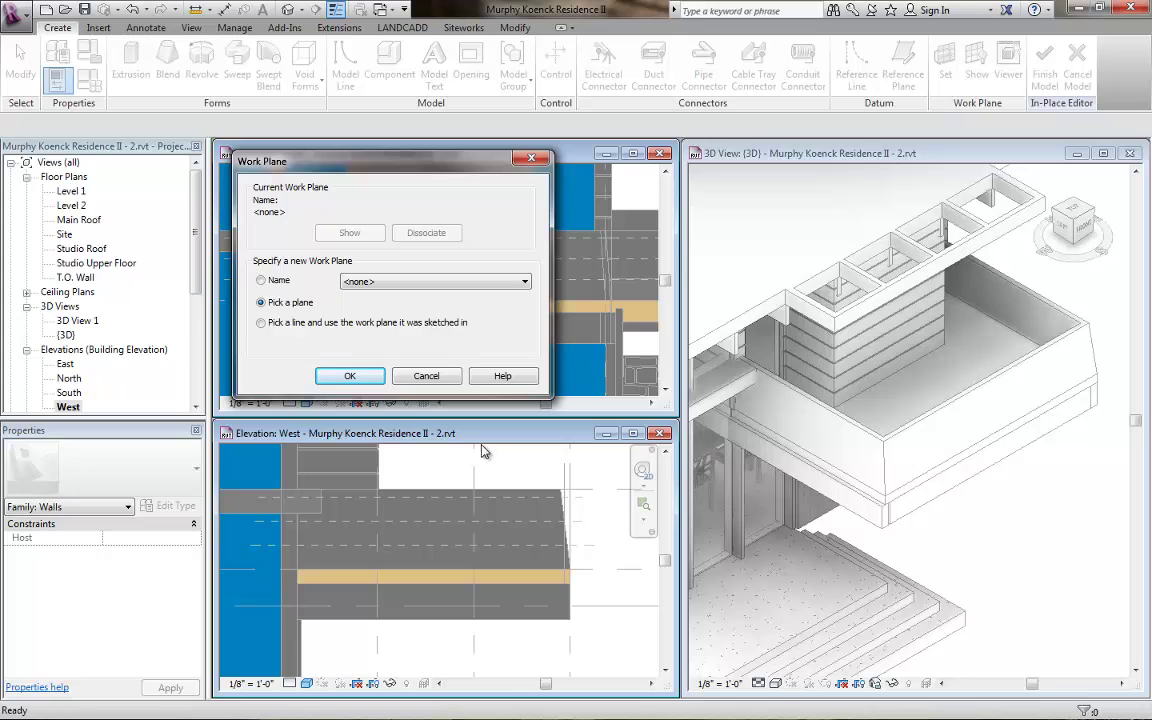
pyautogui.click(349, 377)
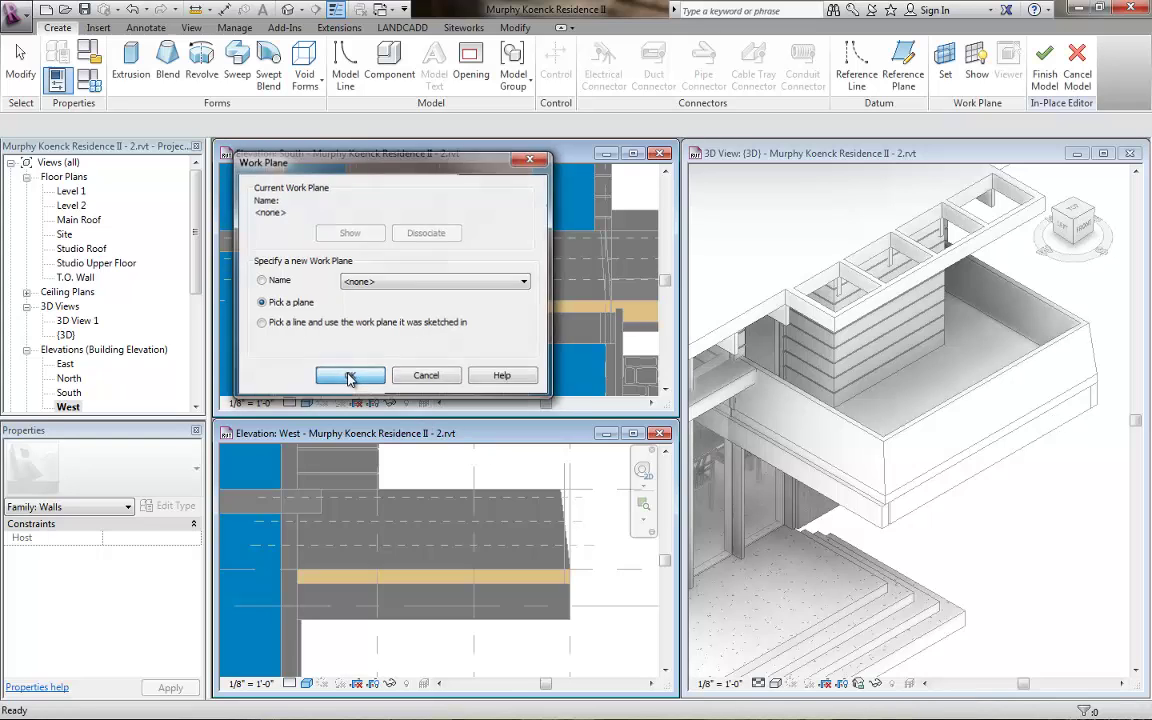
pyautogui.click(1009, 387)
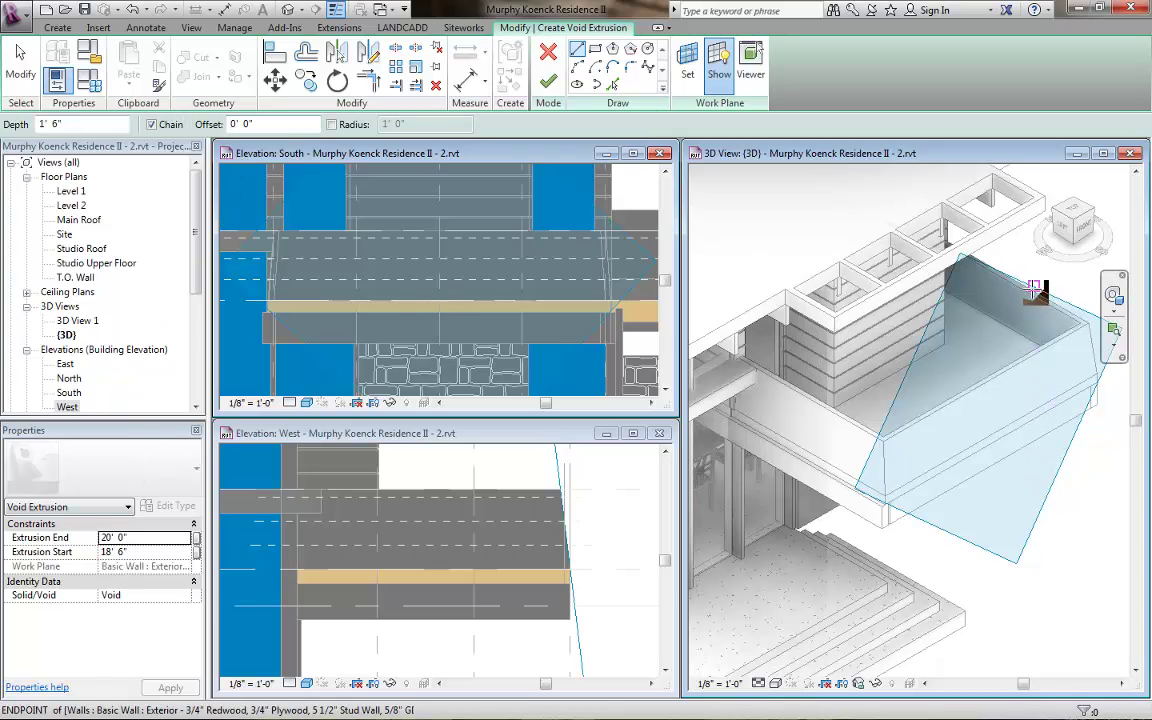
# Set the spacing of the work plane grid on the sloped guardrail face to 2'.
pyautogui.press('Escape')
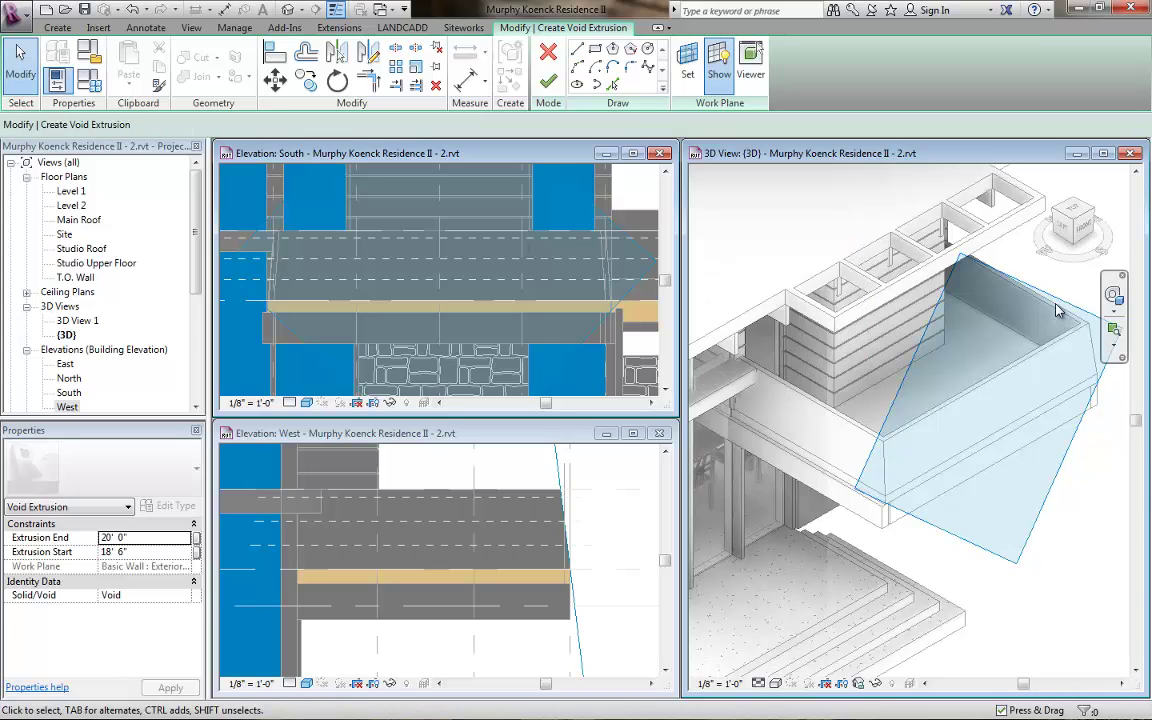
pyautogui.click(1058, 311)
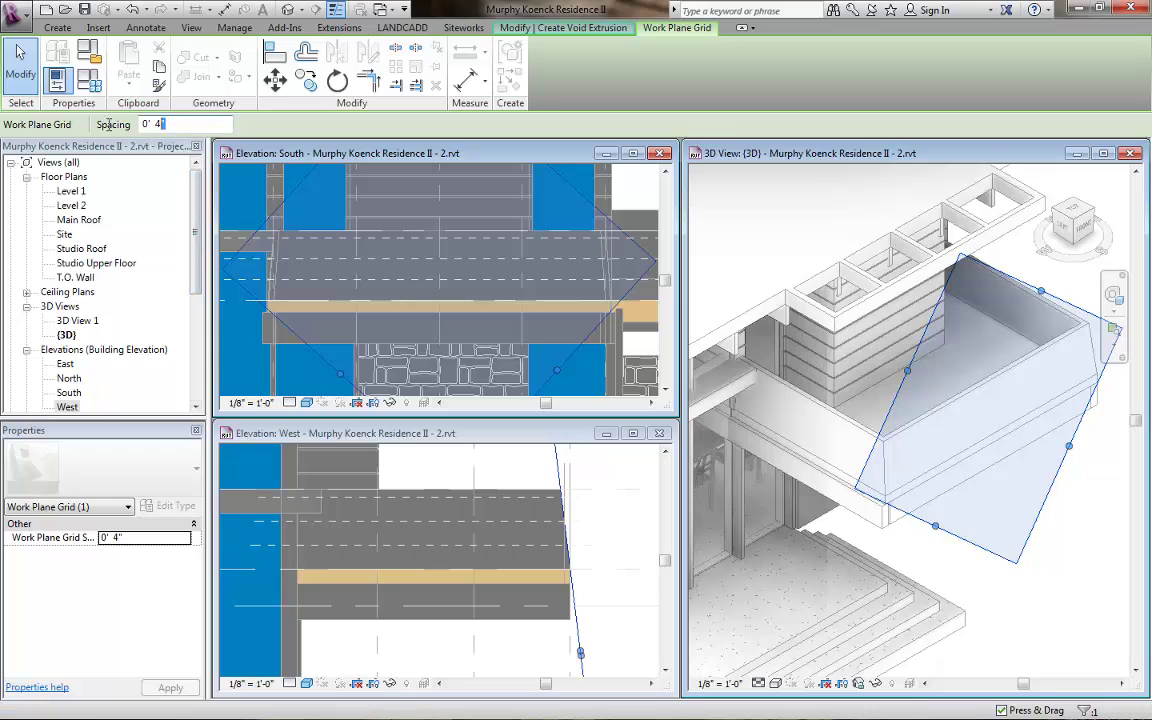
pyautogui.write('1')
pyautogui.click(1049, 602)
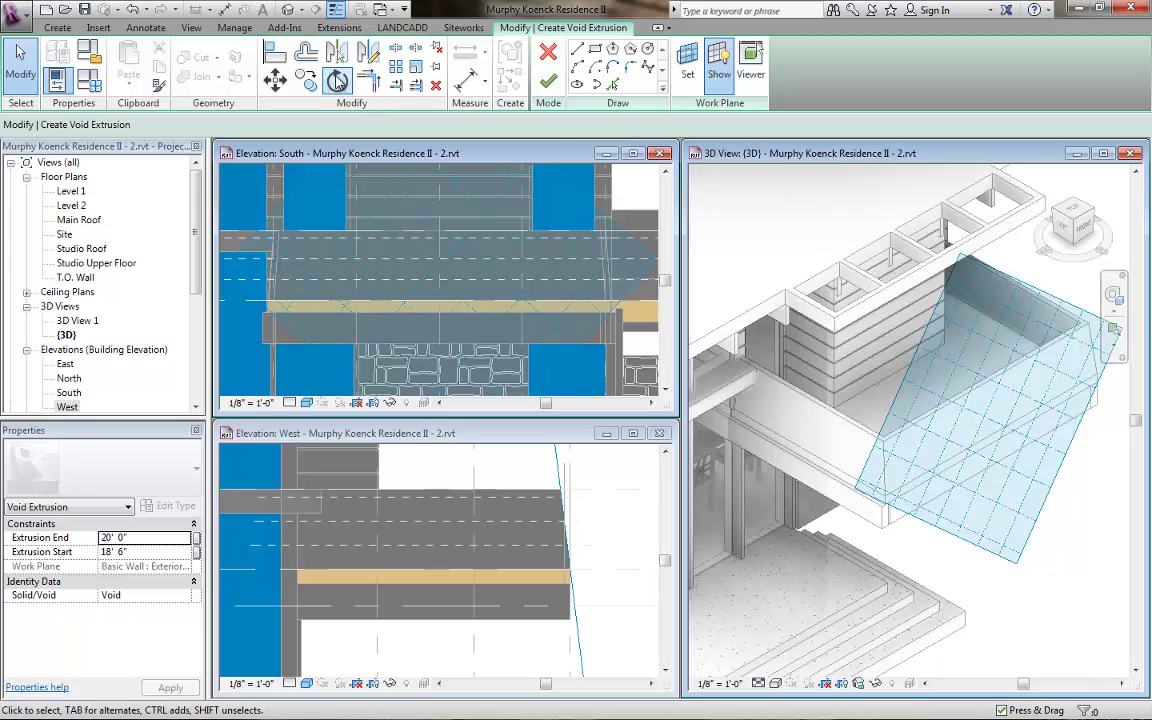
# Rotate the work plane grid about its center so it runs parallel to the guardrail's long horizontal edges.
pyautogui.click(337, 81)
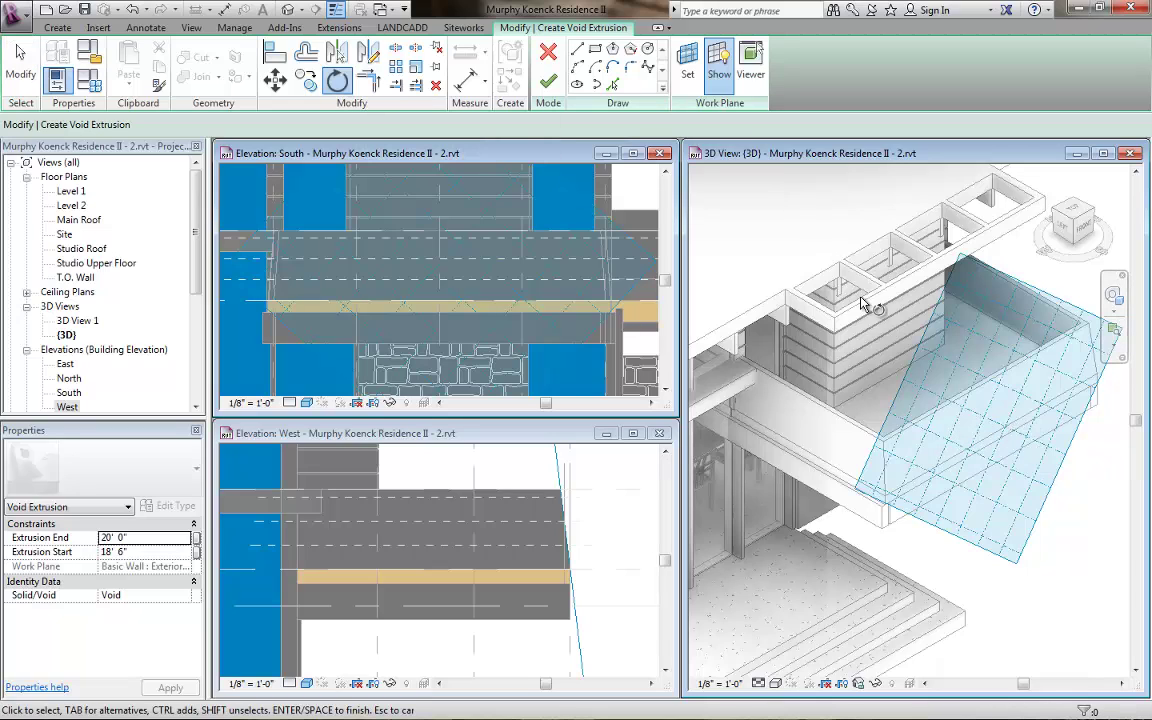
pyautogui.rightClick(920, 404)
pyautogui.click(930, 424)
pyautogui.click(1002, 399)
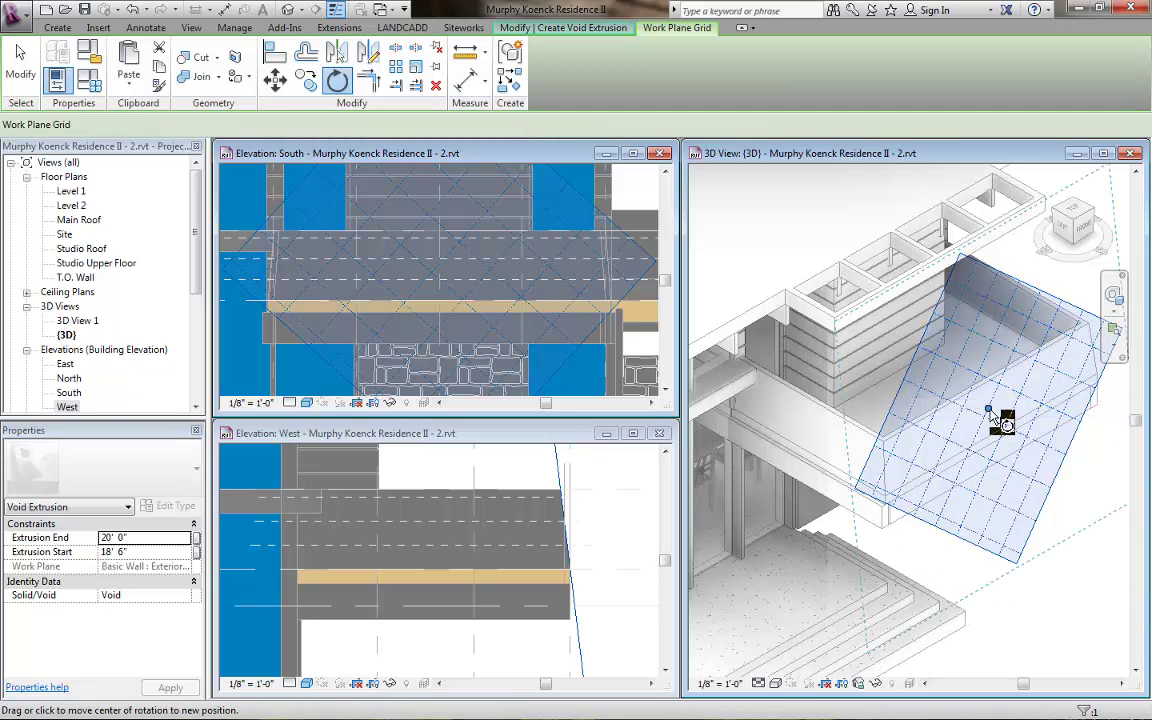
pyautogui.press('r')
pyautogui.press('o')
pyautogui.moveTo(1013, 368); pyautogui.dragTo(983, 416)
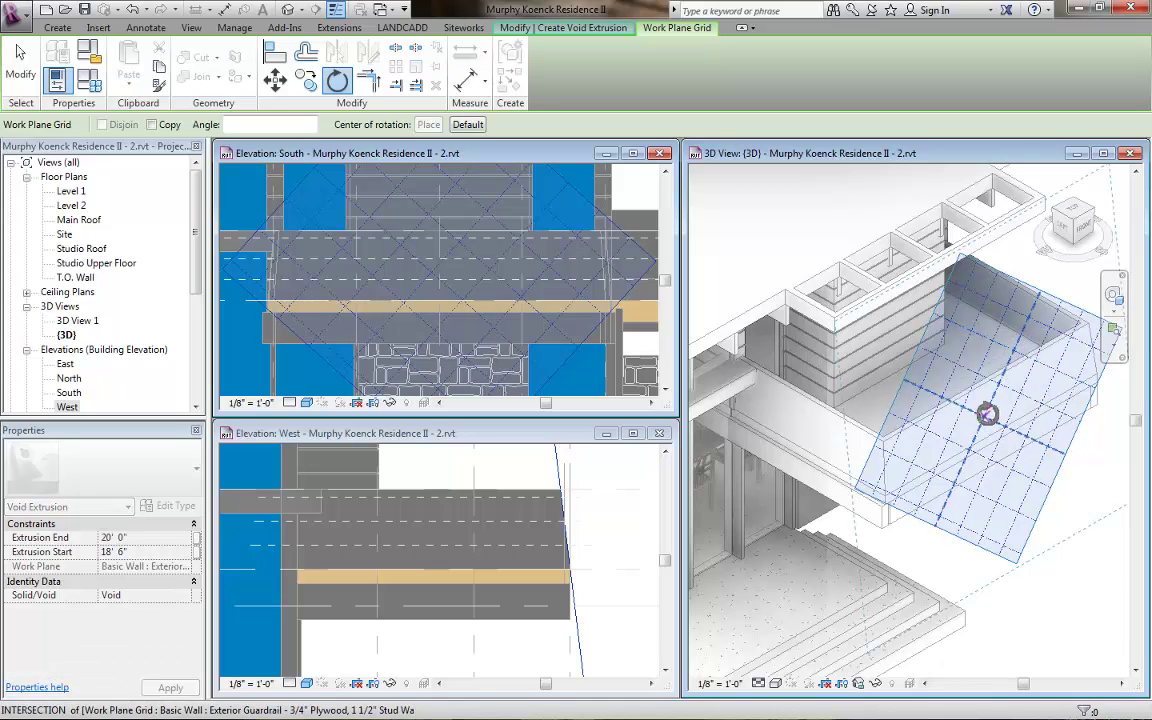
pyautogui.click(1062, 372)
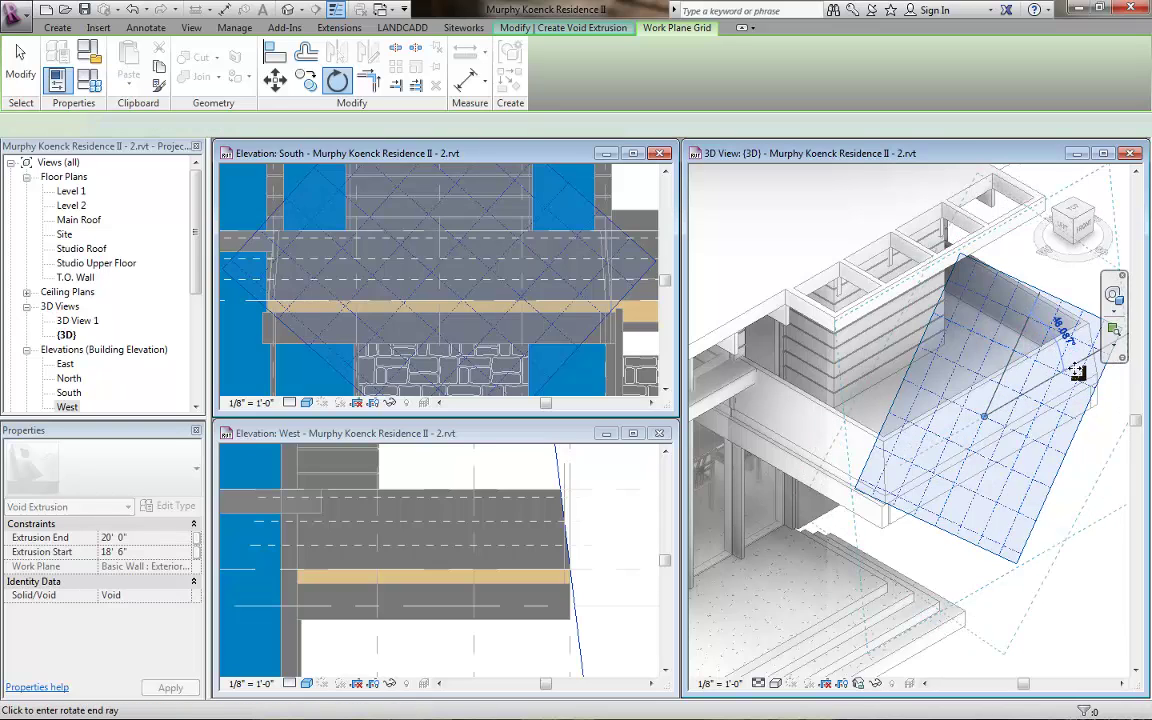
pyautogui.click(1080, 372)
pyautogui.click(850, 478)
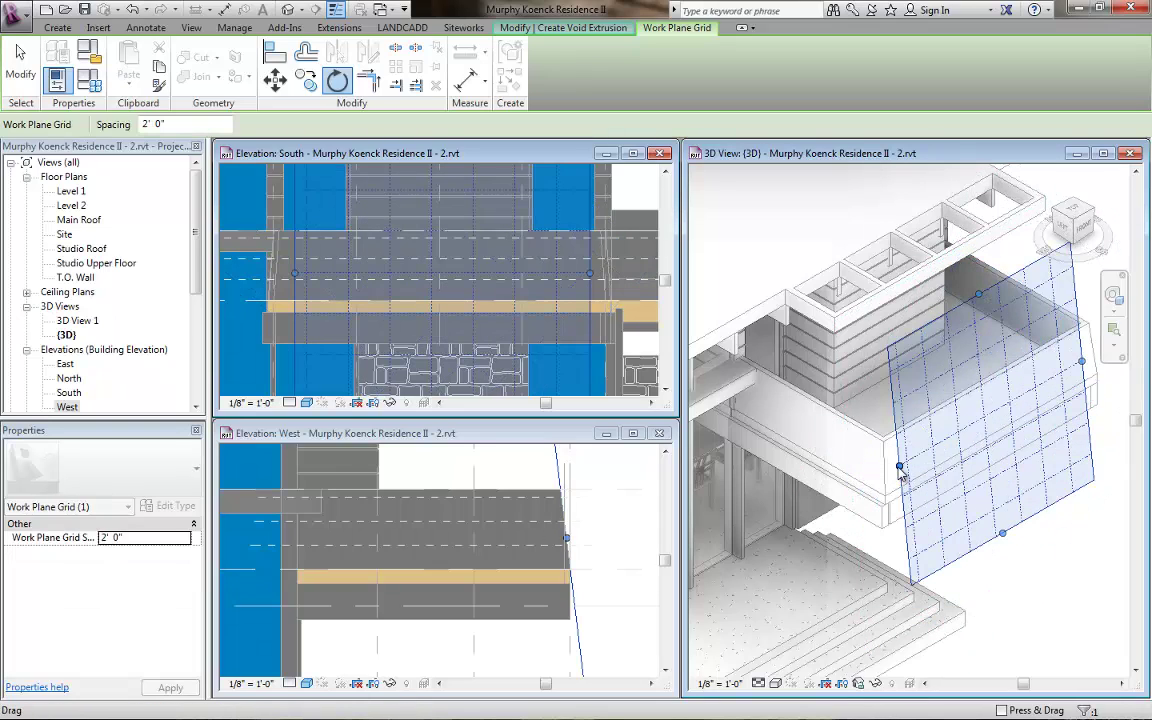
# Stretch the work plane grid past both ends of the guardrail and turn off the work plane display.
pyautogui.moveTo(1052, 393); pyautogui.dragTo(1065, 410)
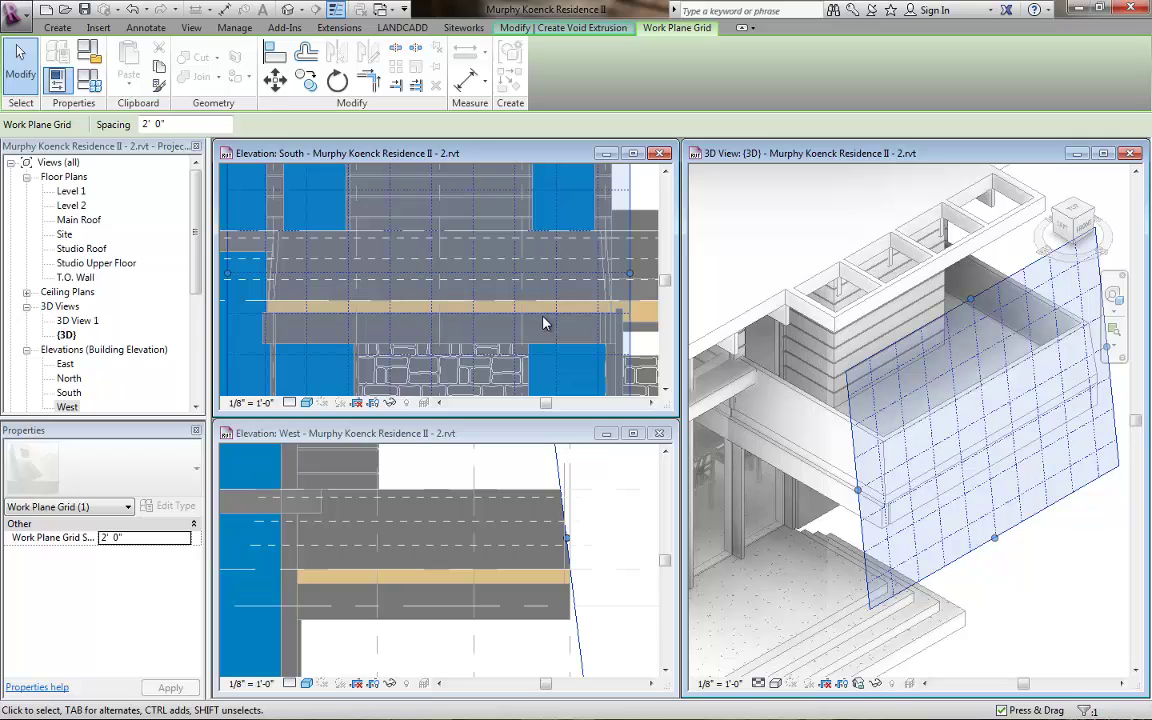
pyautogui.click(560, 27)
pyautogui.click(718, 78)
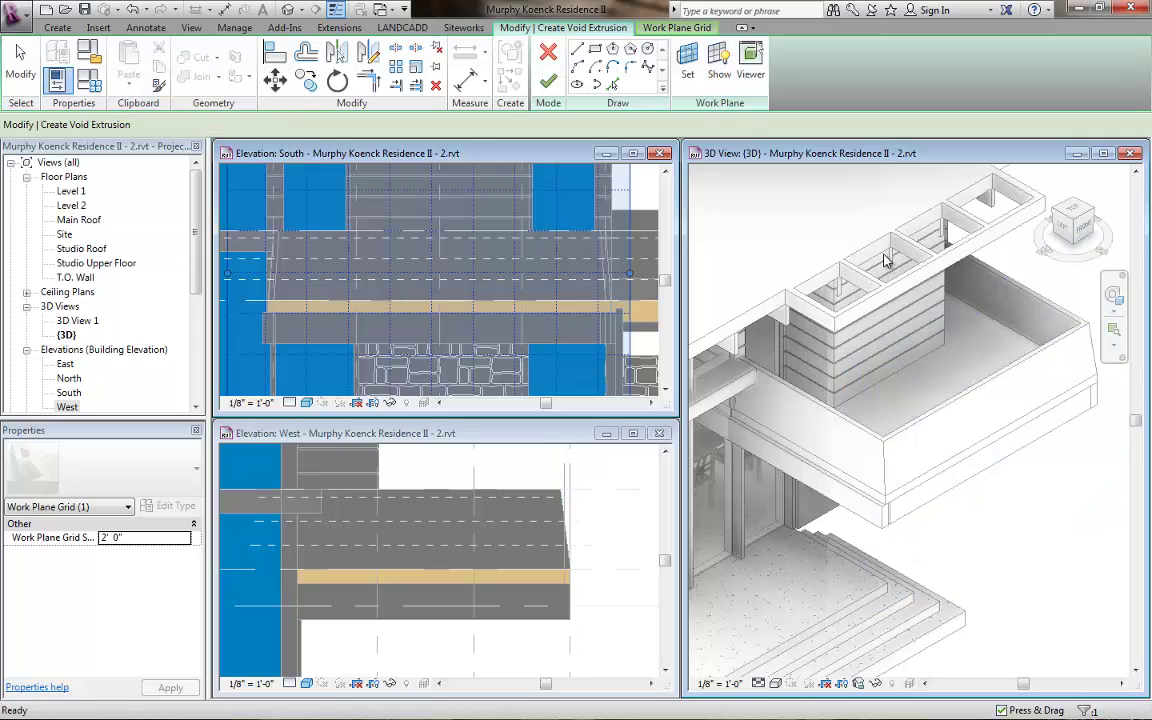
# Switch the West and South elevations to the Hidden Line visual style.
pyautogui.click(490, 262)
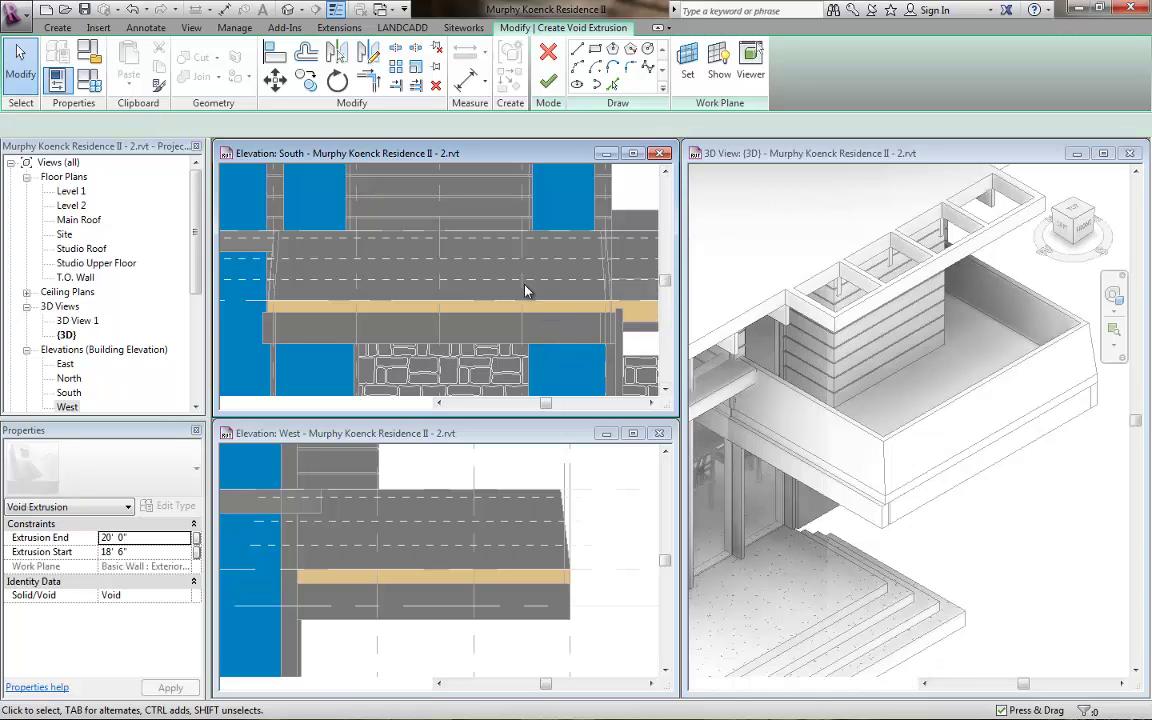
pyautogui.moveTo(505, 268)
pyautogui.mouseDown(button='middle')
pyautogui.moveTo(470, 275)
pyautogui.moveTo(494, 267)
pyautogui.mouseUp(button='middle')
pyautogui.scroll(-2, 465, 272)
pyautogui.scroll(1, 492, 268)
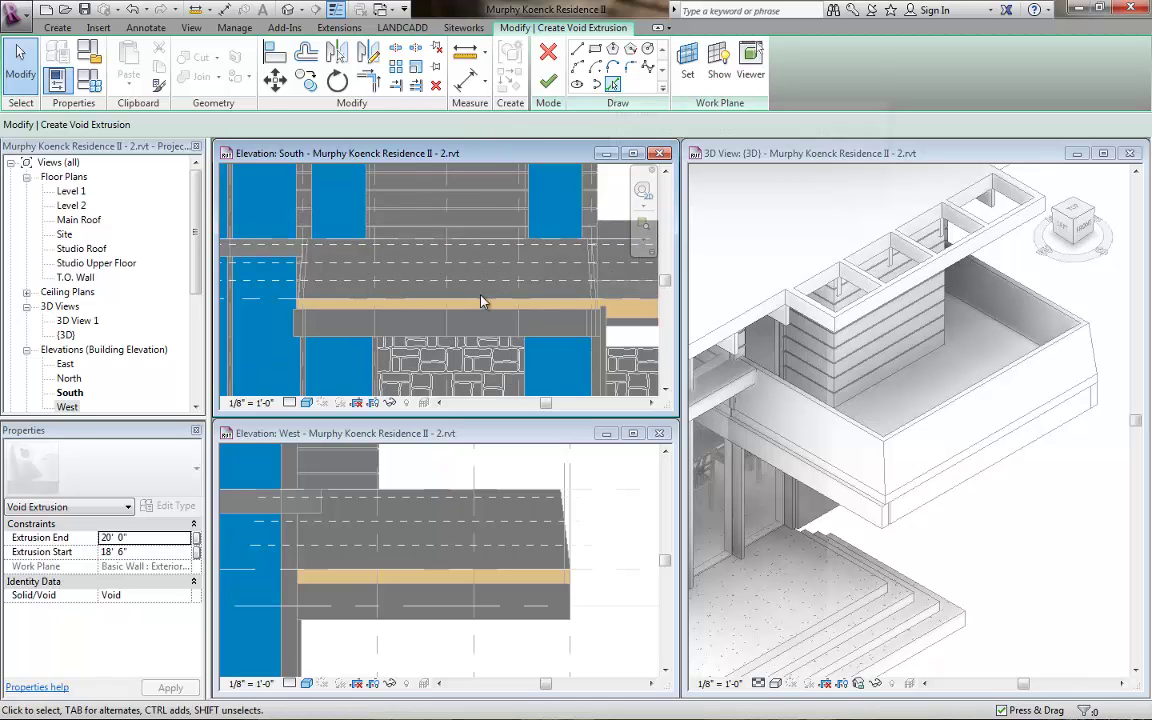
pyautogui.click(309, 686)
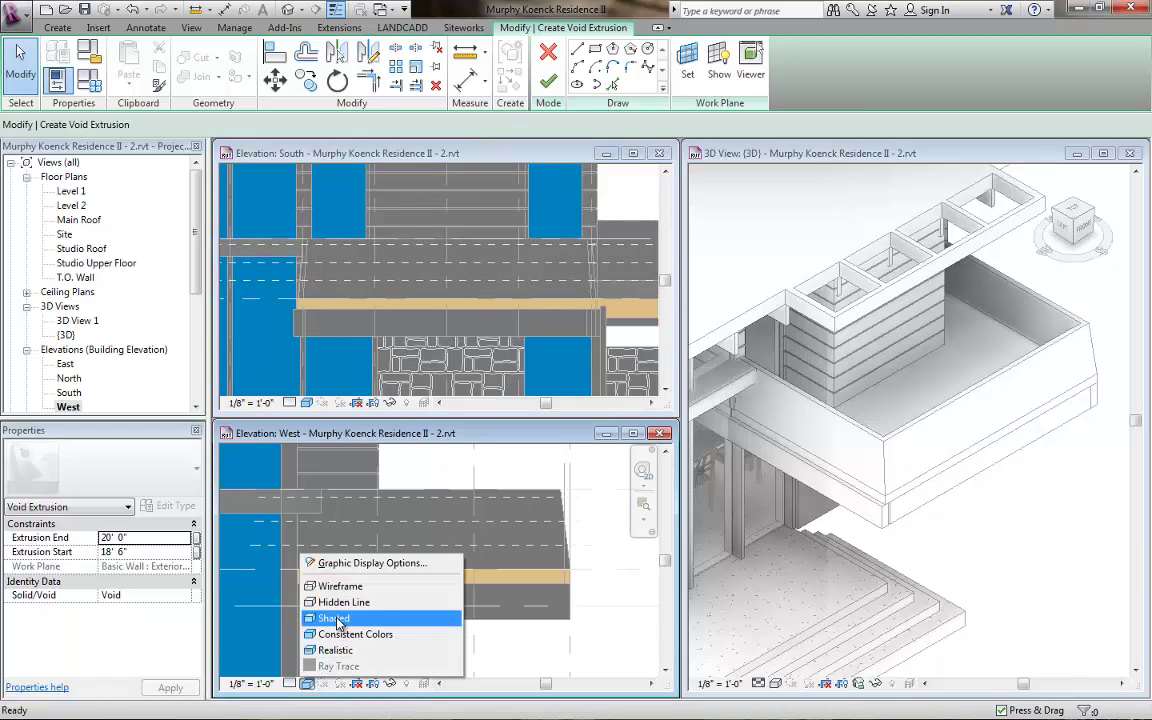
pyautogui.click(323, 600)
pyautogui.click(432, 308)
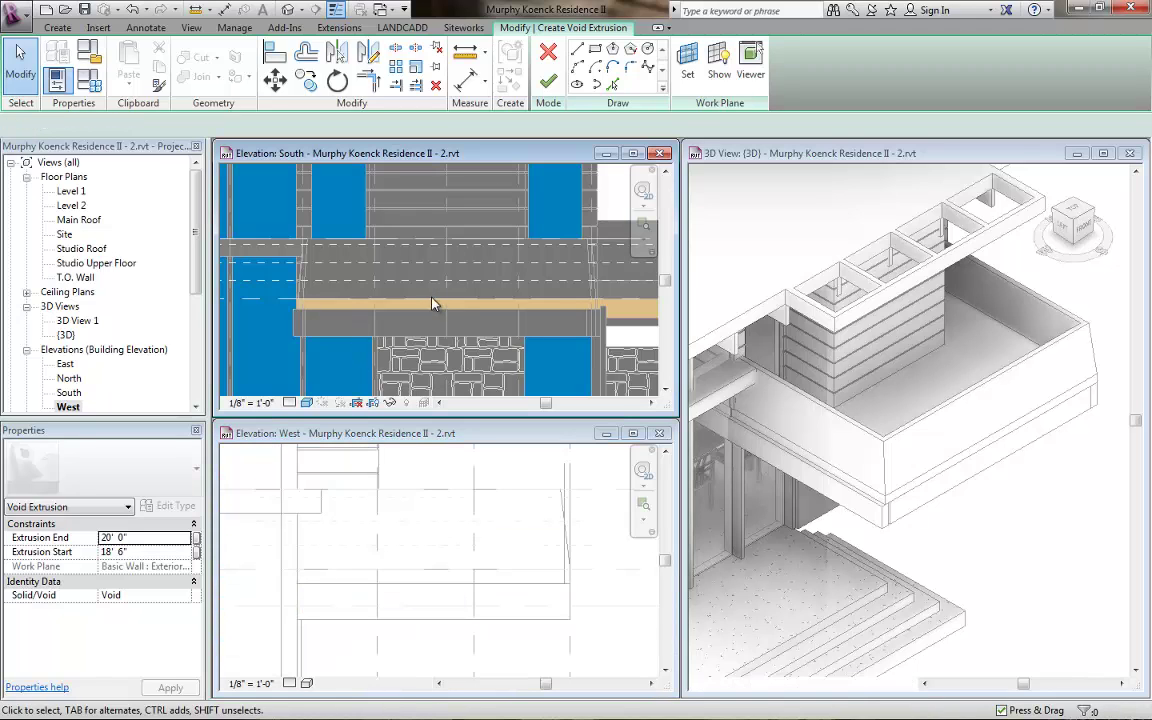
pyautogui.click(307, 684)
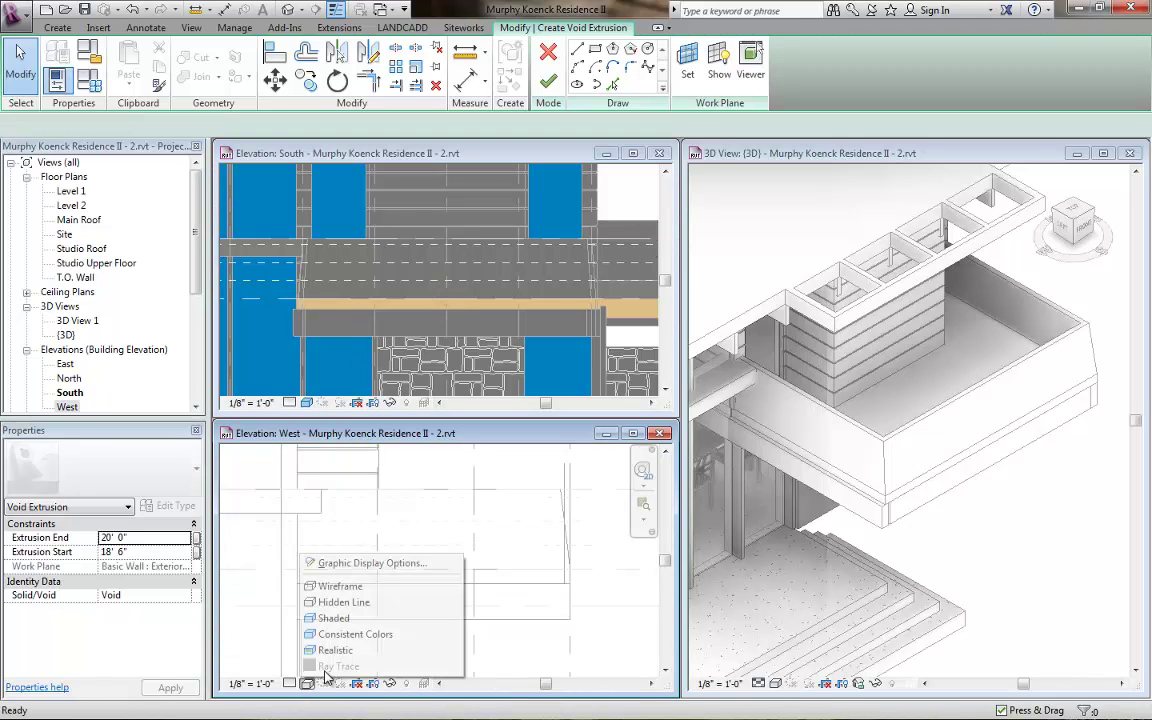
pyautogui.click(322, 600)
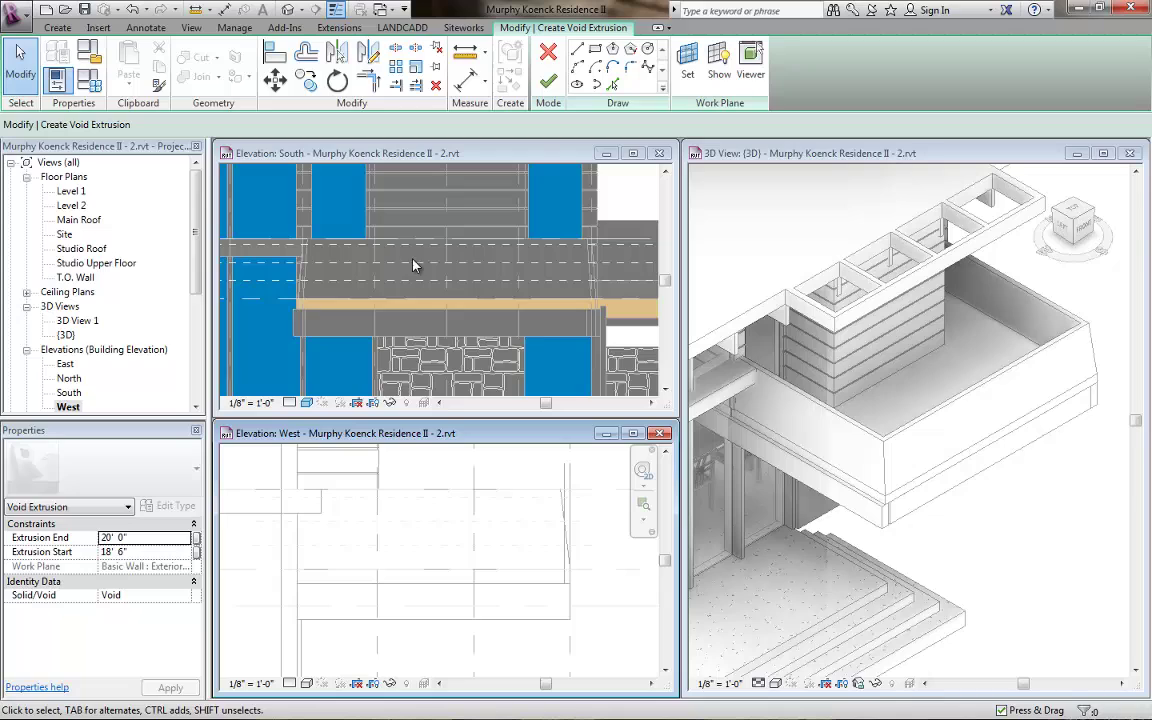
pyautogui.click(282, 314)
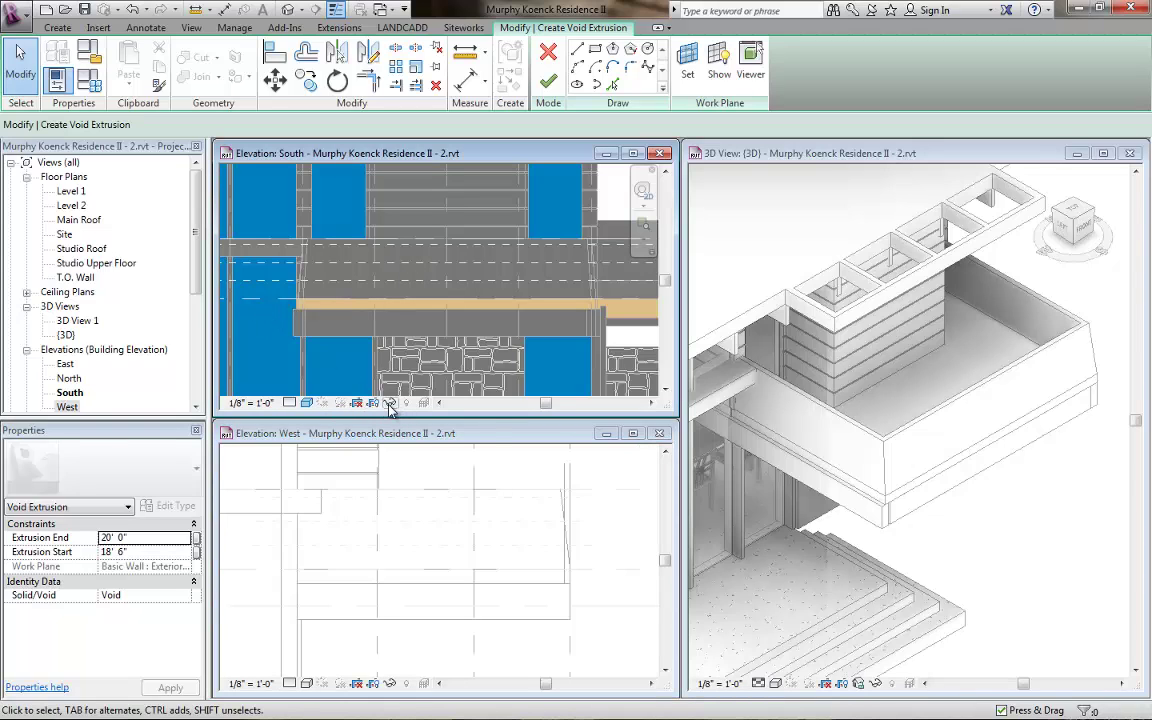
pyautogui.click(306, 402)
pyautogui.click(328, 322)
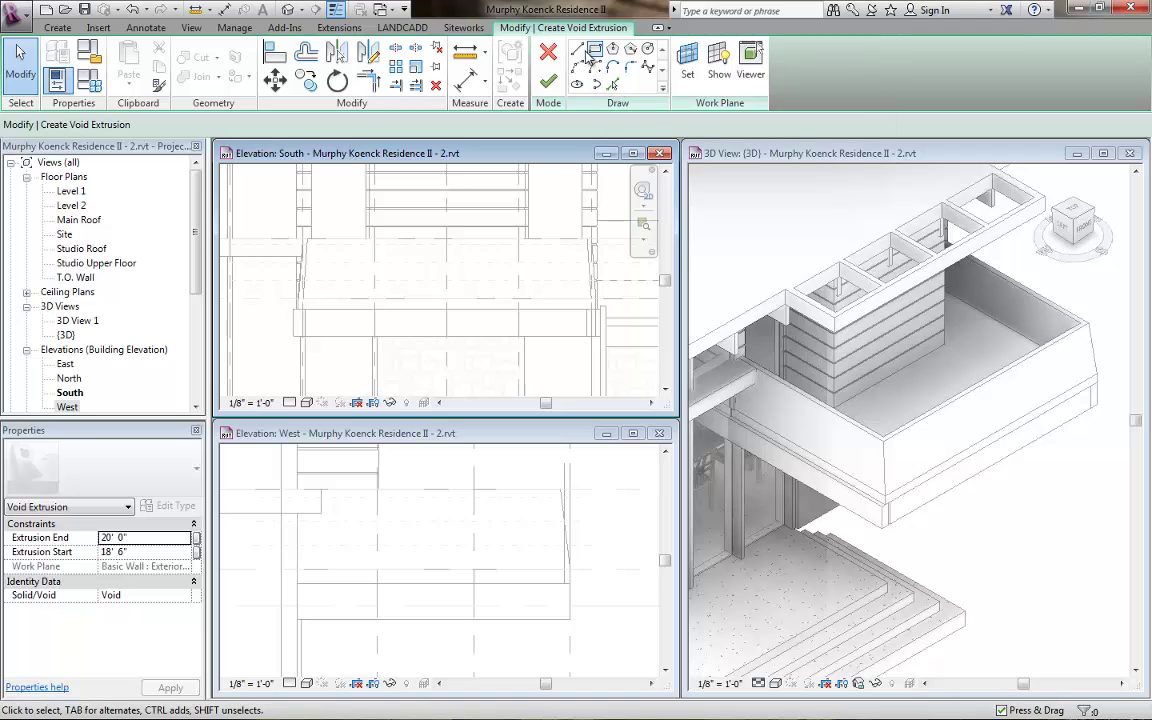
# Sketch a horizontal line across most of the guardrail face in the South elevation, just above the lowest reference plane.
pyautogui.click(318, 272)
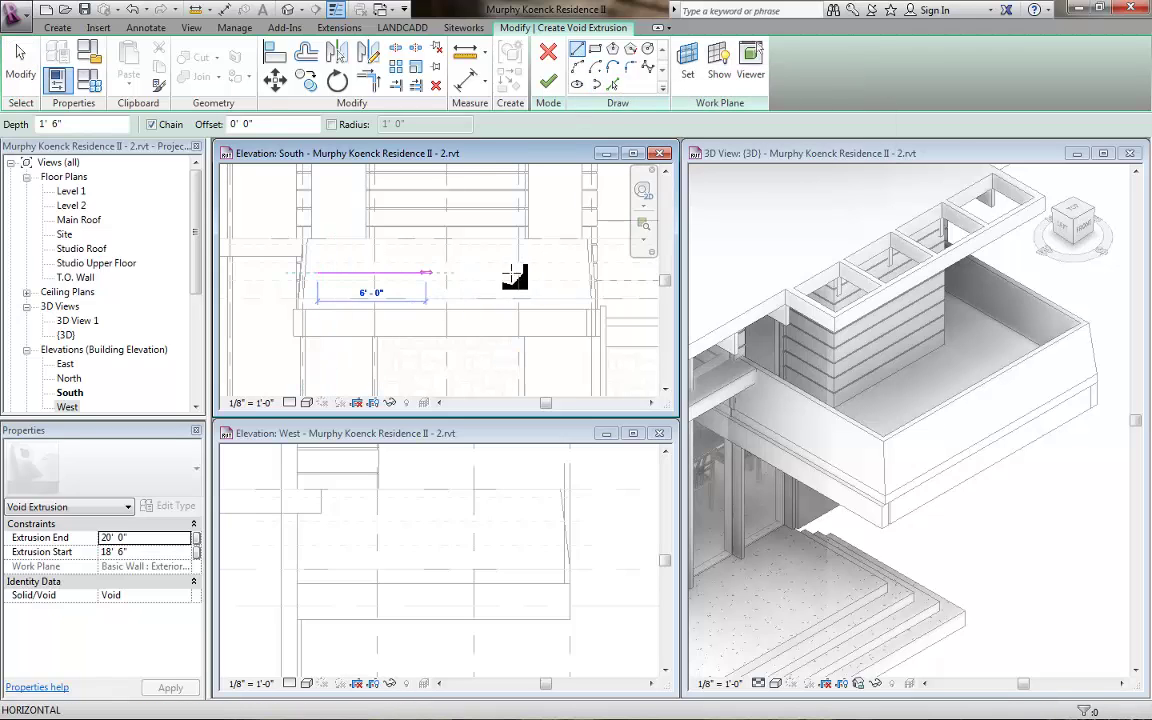
pyautogui.click(572, 272)
pyautogui.press('Escape')
pyautogui.press('Escape')
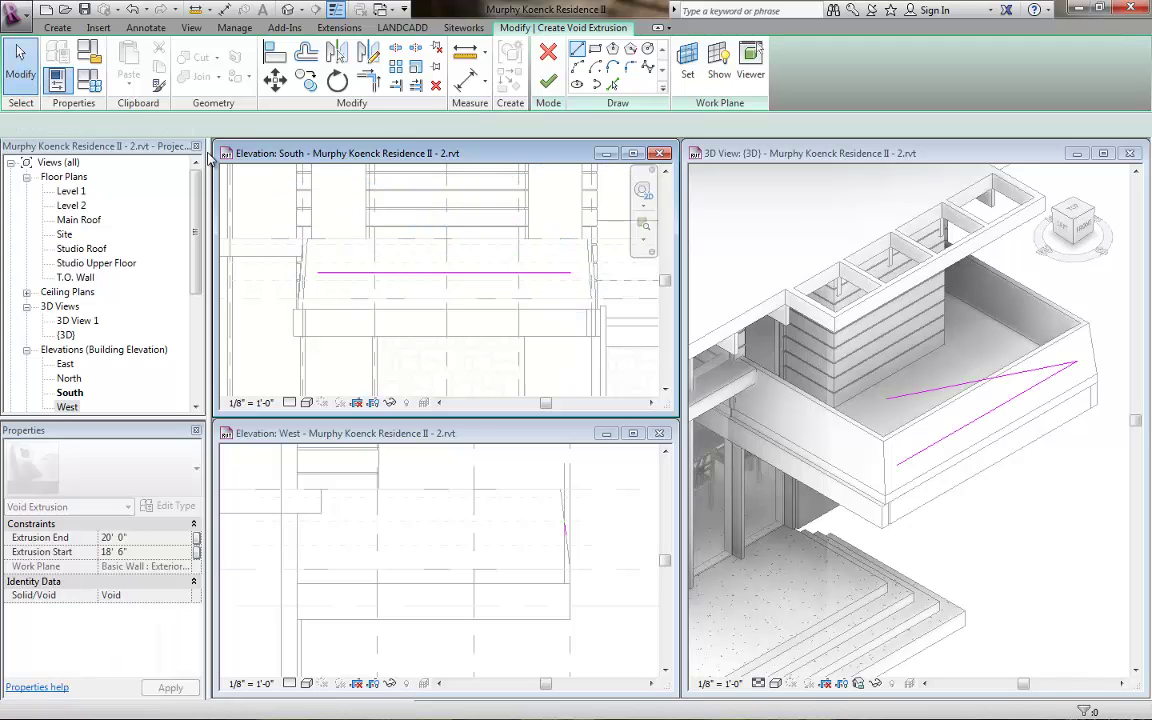
# Align the sketched horizontal line to the lowest reference plane on the guardrail in the South elevation.
pyautogui.press('a')
pyautogui.press('l')
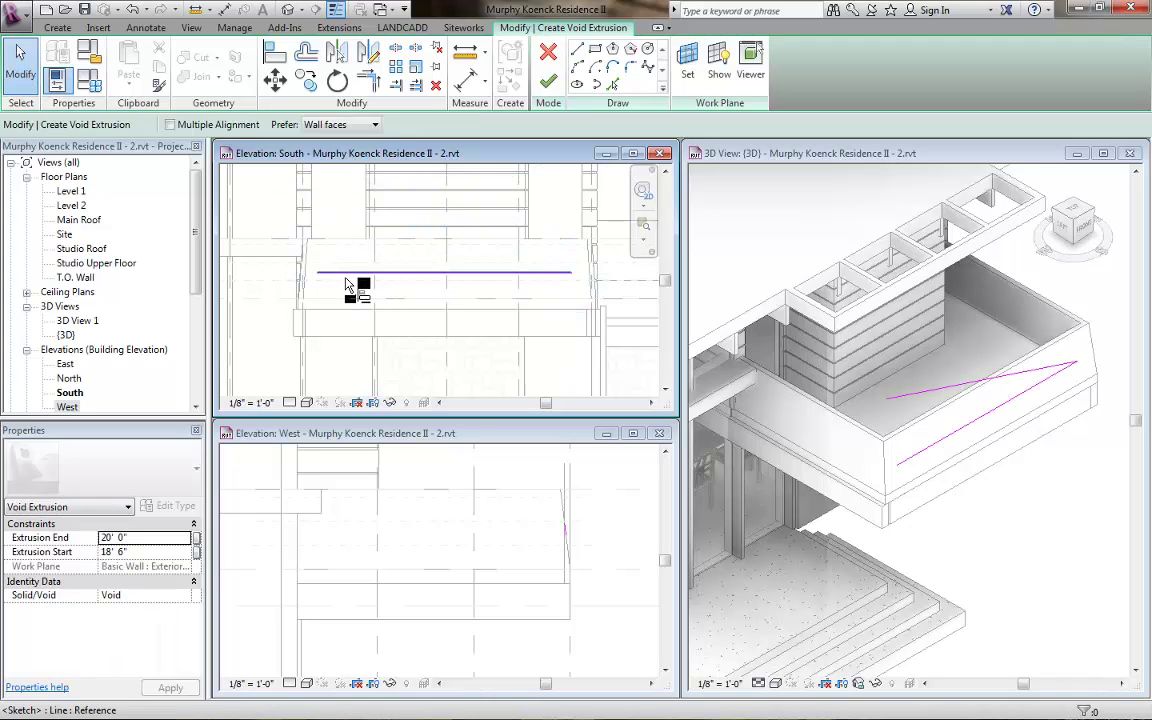
pyautogui.click(345, 284)
pyautogui.click(365, 272)
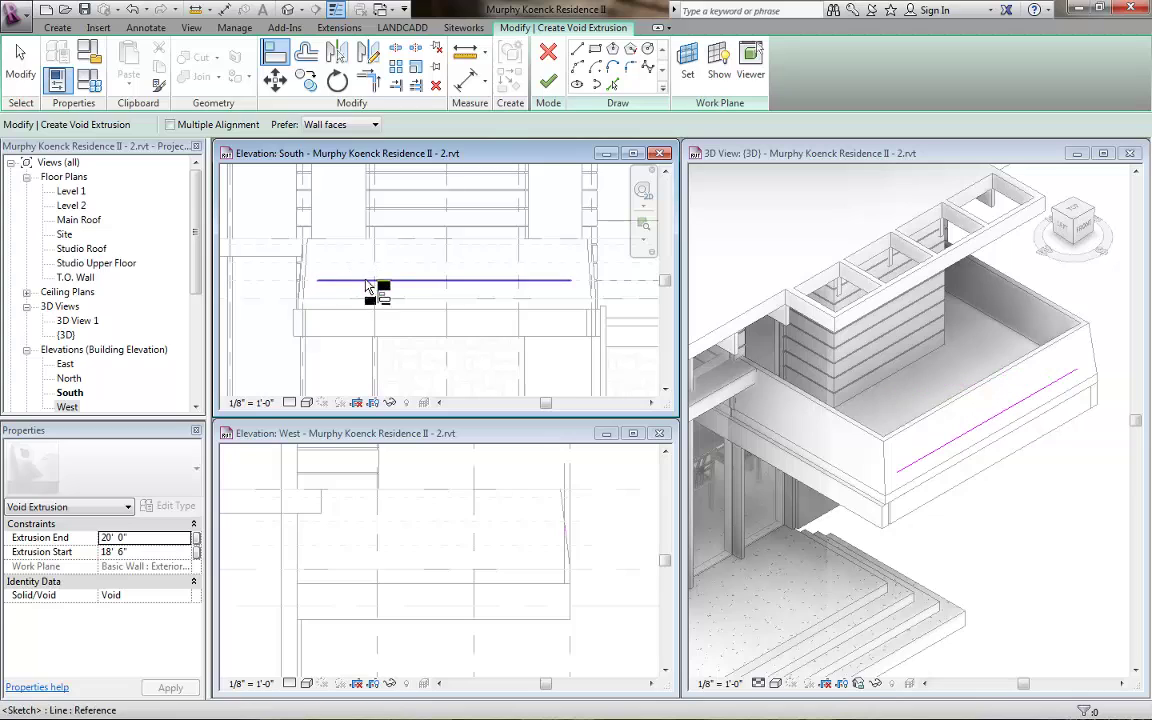
# Add the outline edges of the guardrail's sloped front face to the void sketch with Pick Lines at zero offset.
pyautogui.press('Escape')
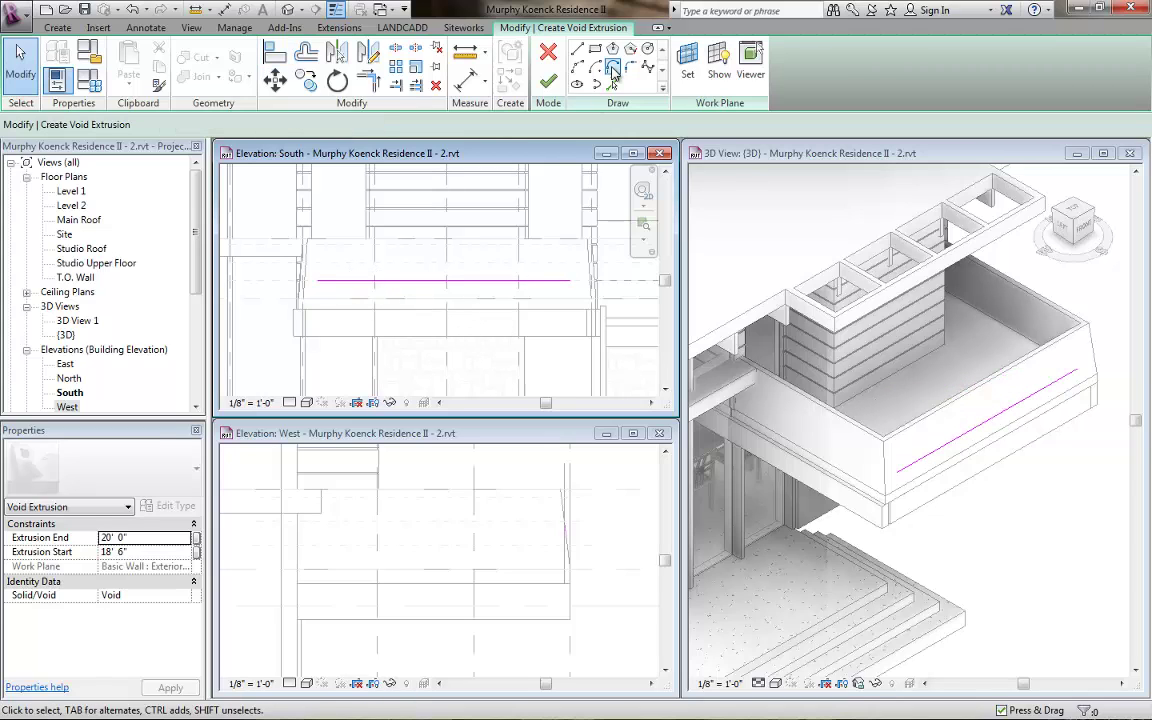
pyautogui.click(613, 85)
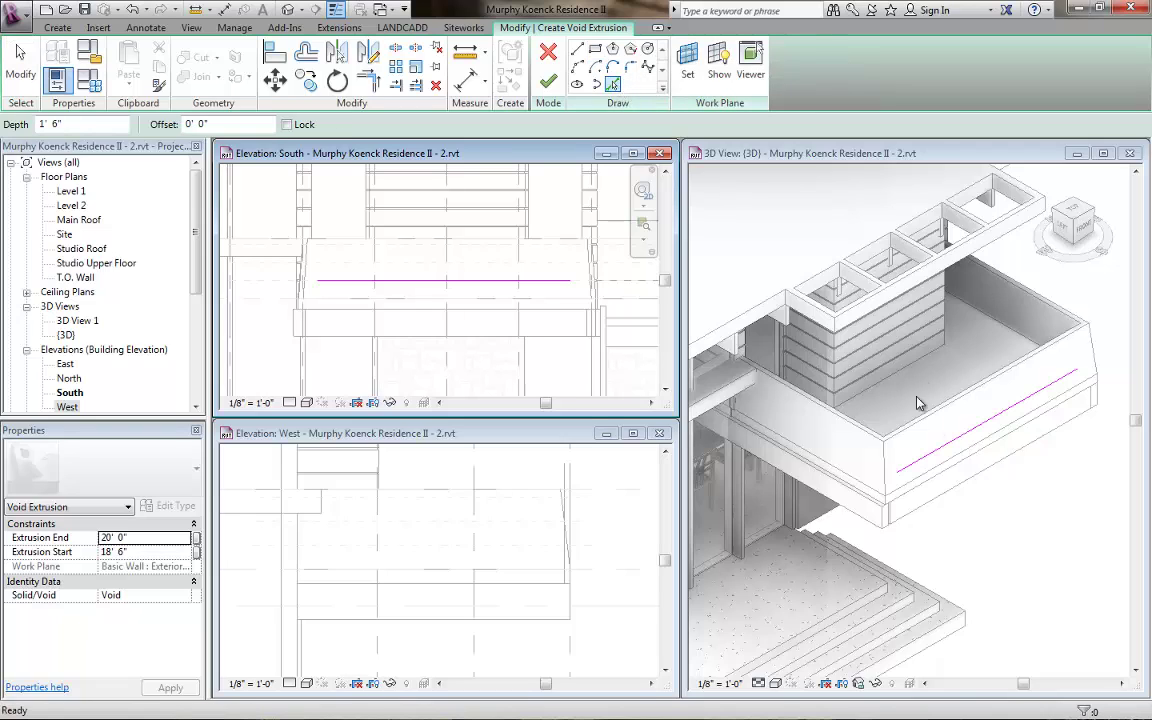
pyautogui.click(944, 426)
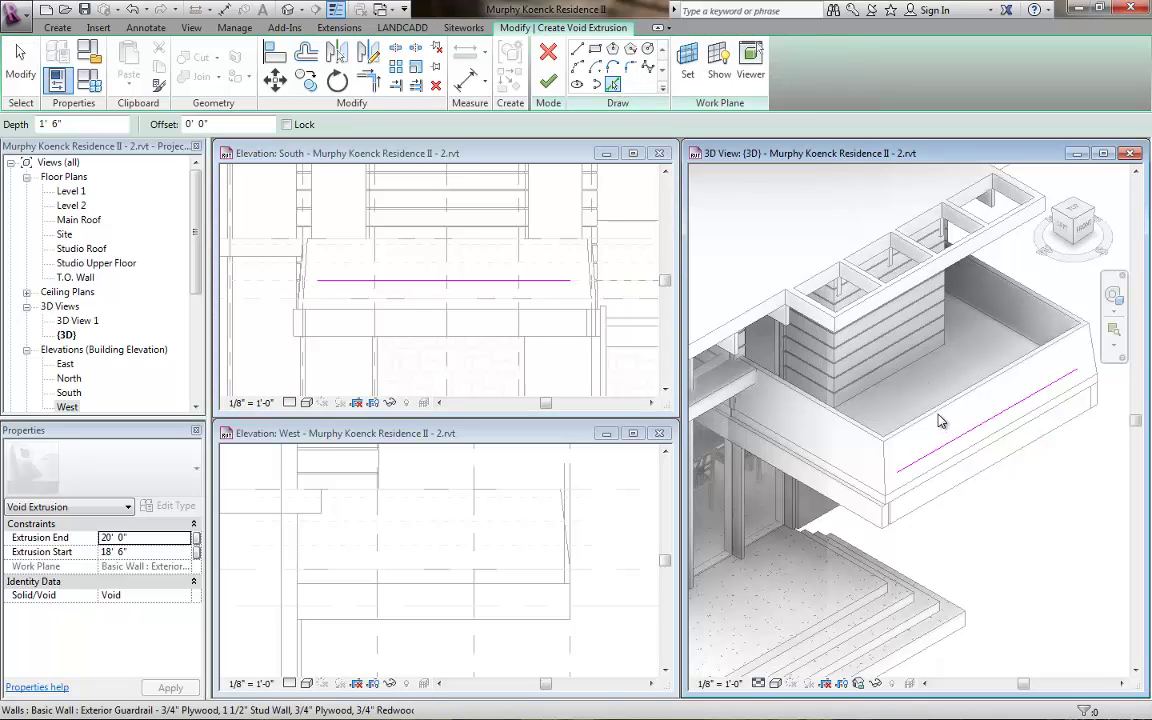
pyautogui.click(1005, 462)
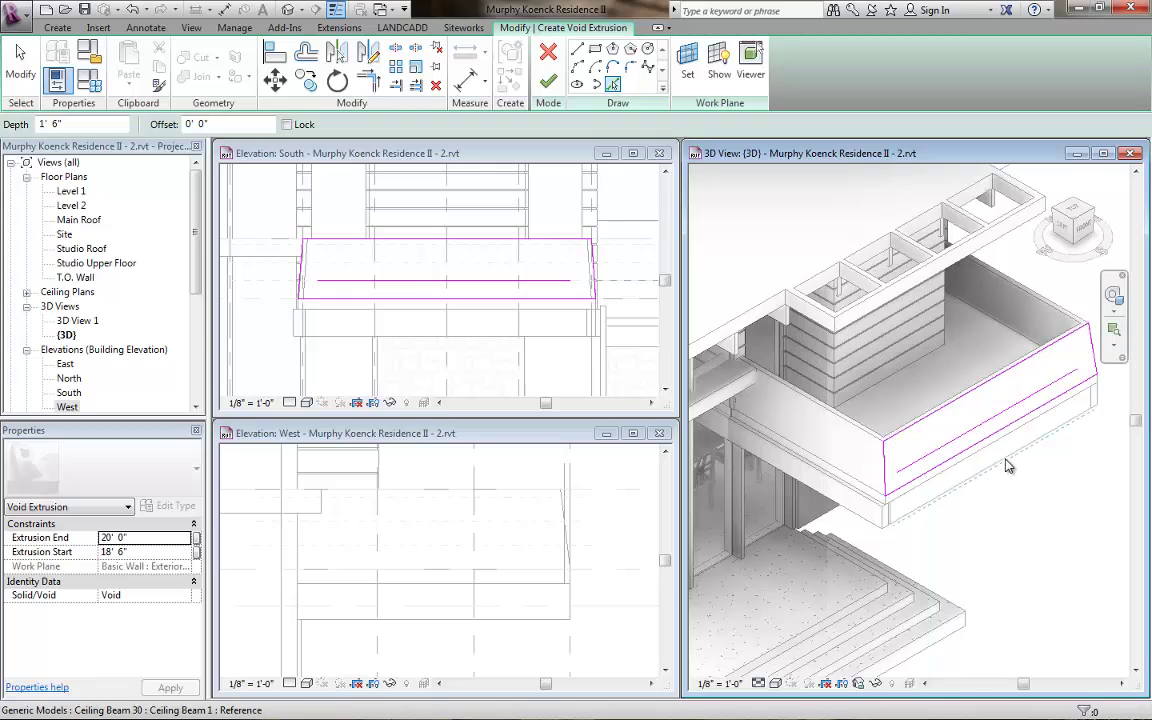
pyautogui.press('Escape')
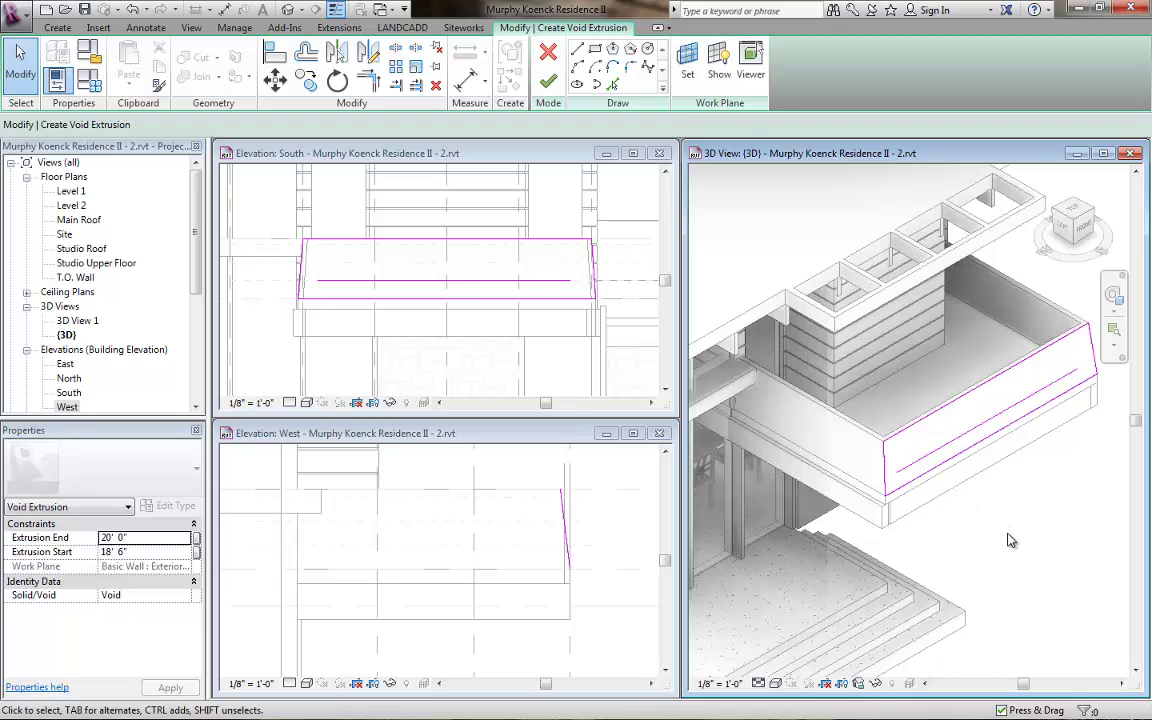
# Offset copies of the horizontal sketch line 1/2" above and 1/2" below it on the guardrail face.
pyautogui.scroll(5, 948, 470)
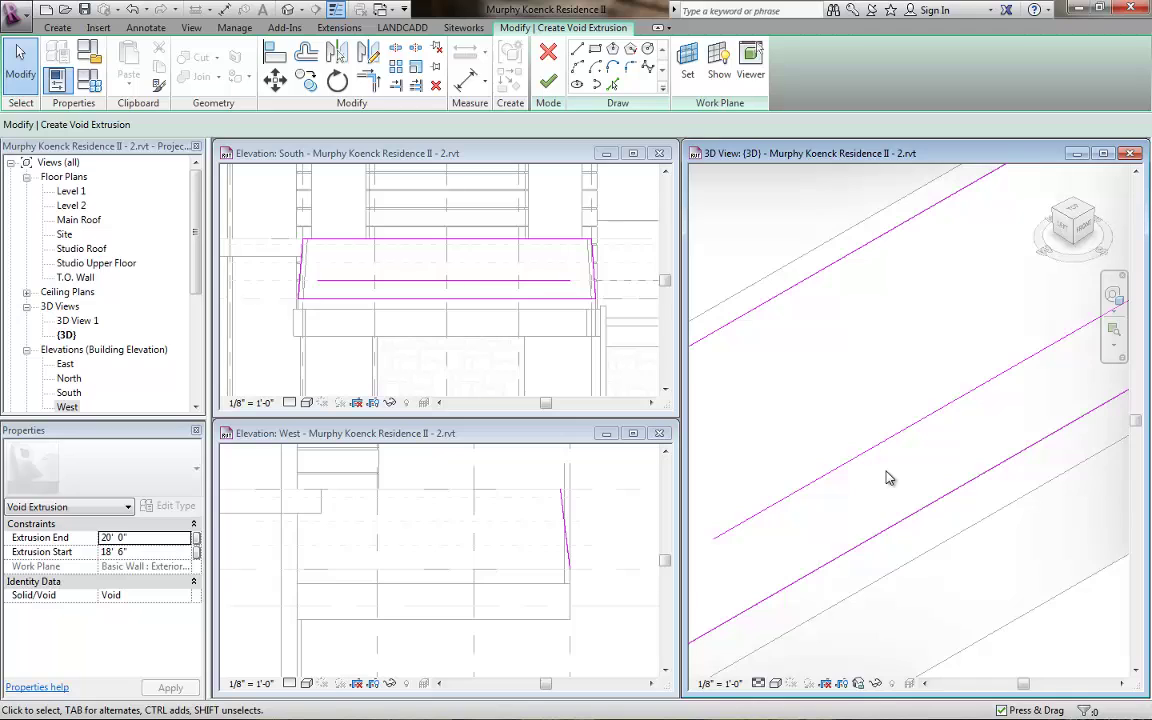
pyautogui.scroll(-1, 886, 470)
pyautogui.scroll(-1, 883, 465)
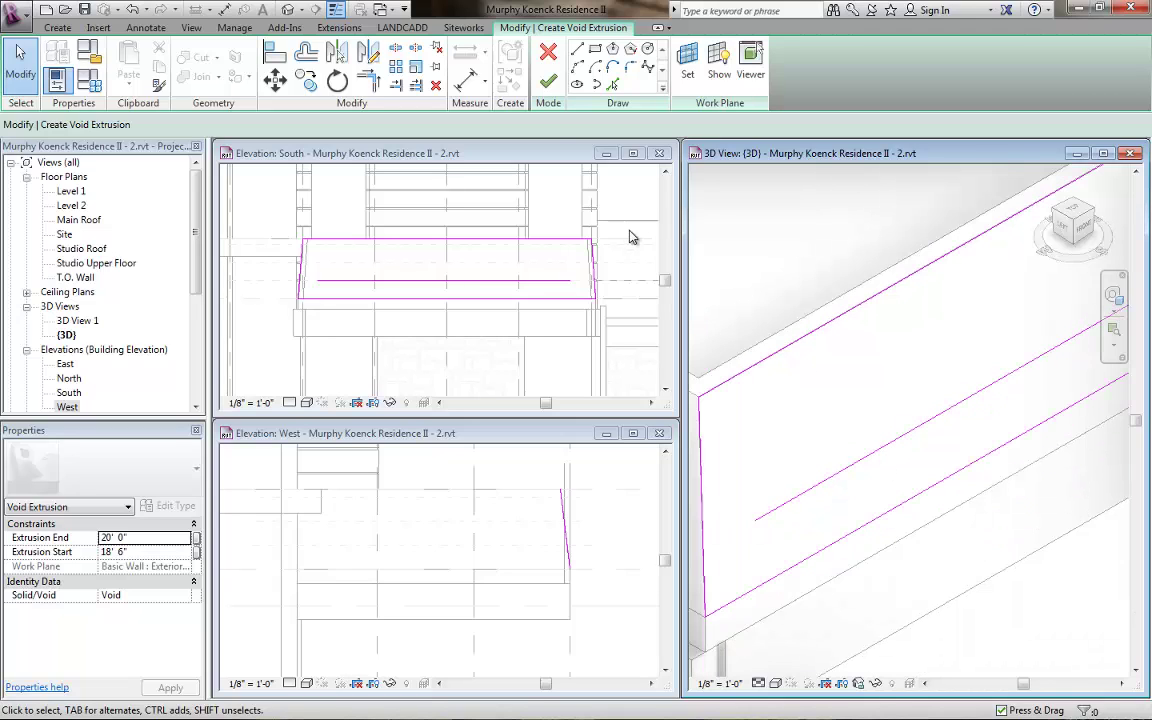
pyautogui.click(306, 52)
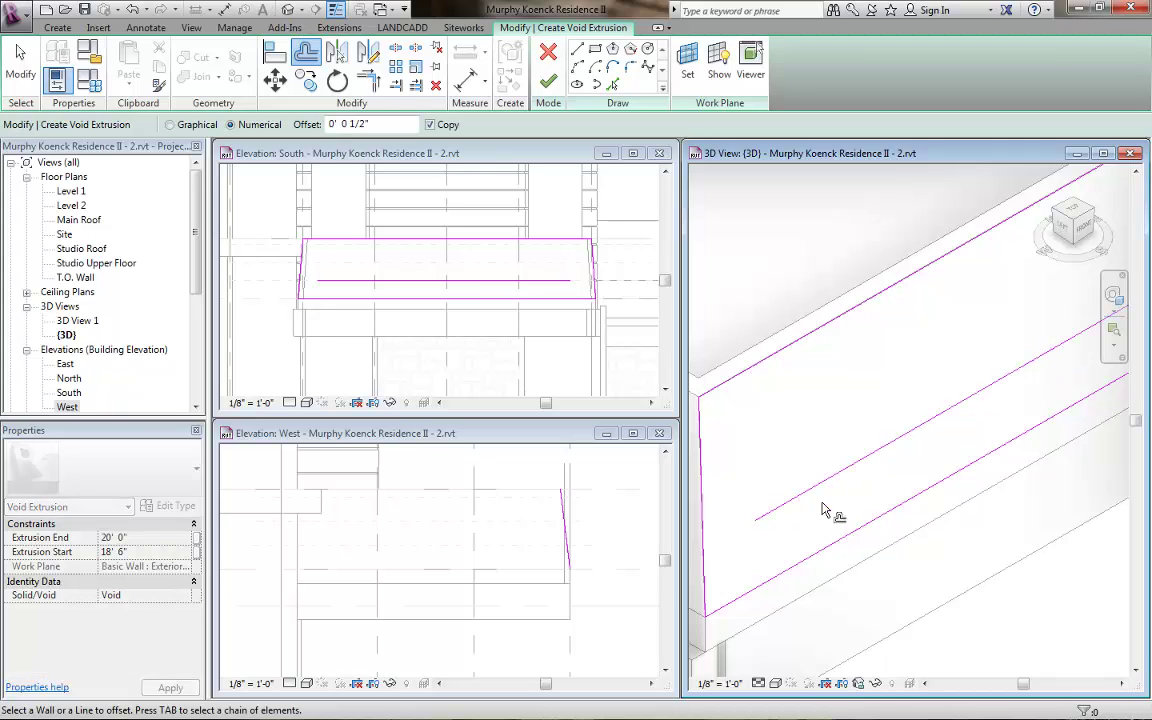
pyautogui.click(815, 493)
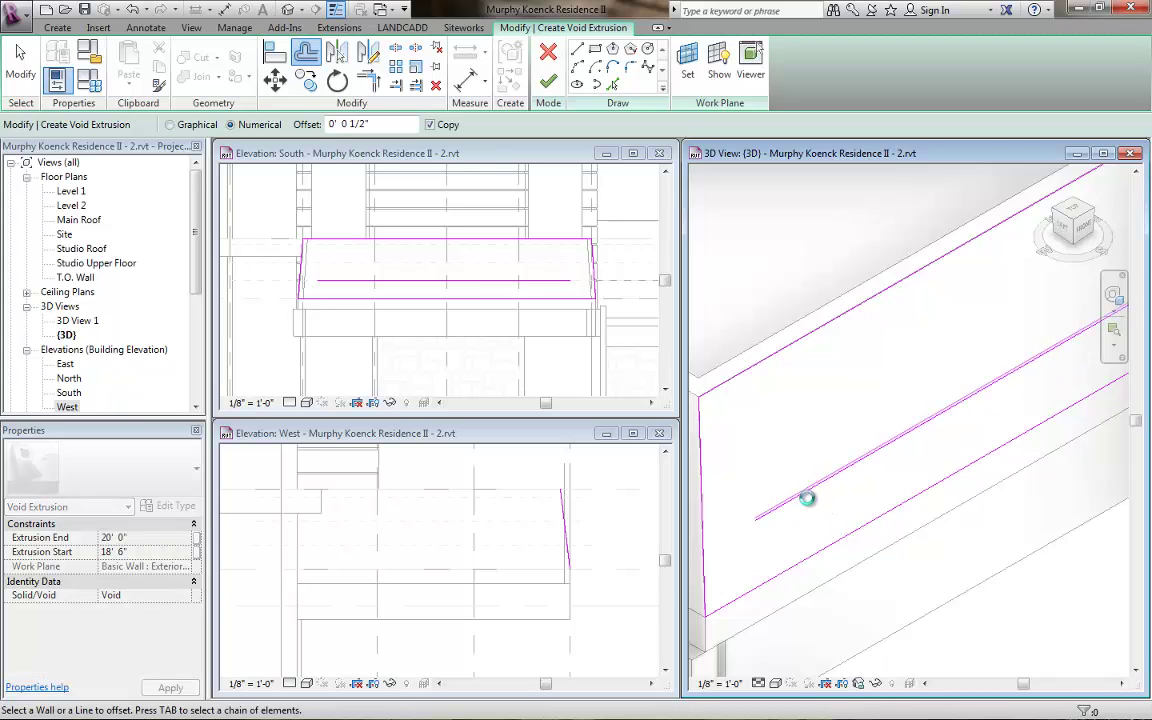
pyautogui.scroll(4, 810, 512)
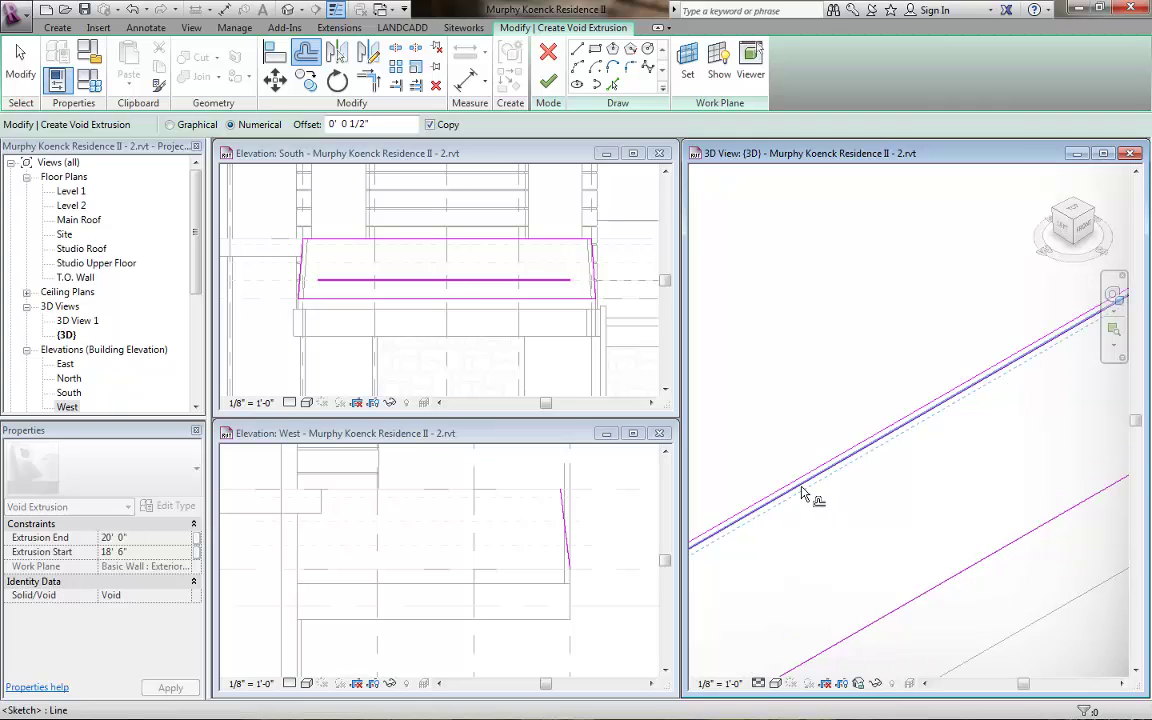
pyautogui.click(801, 487)
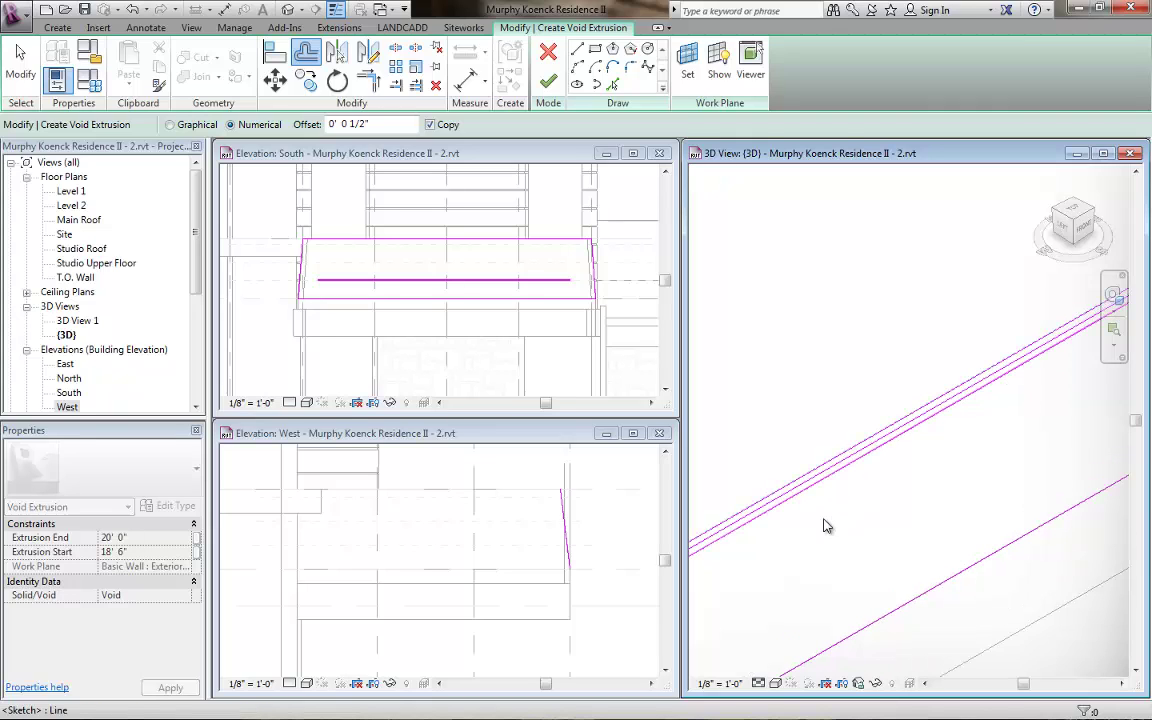
pyautogui.press('Escape')
# Delete the original middle line between the two offset lines.
pyautogui.scroll(-2, 820, 521)
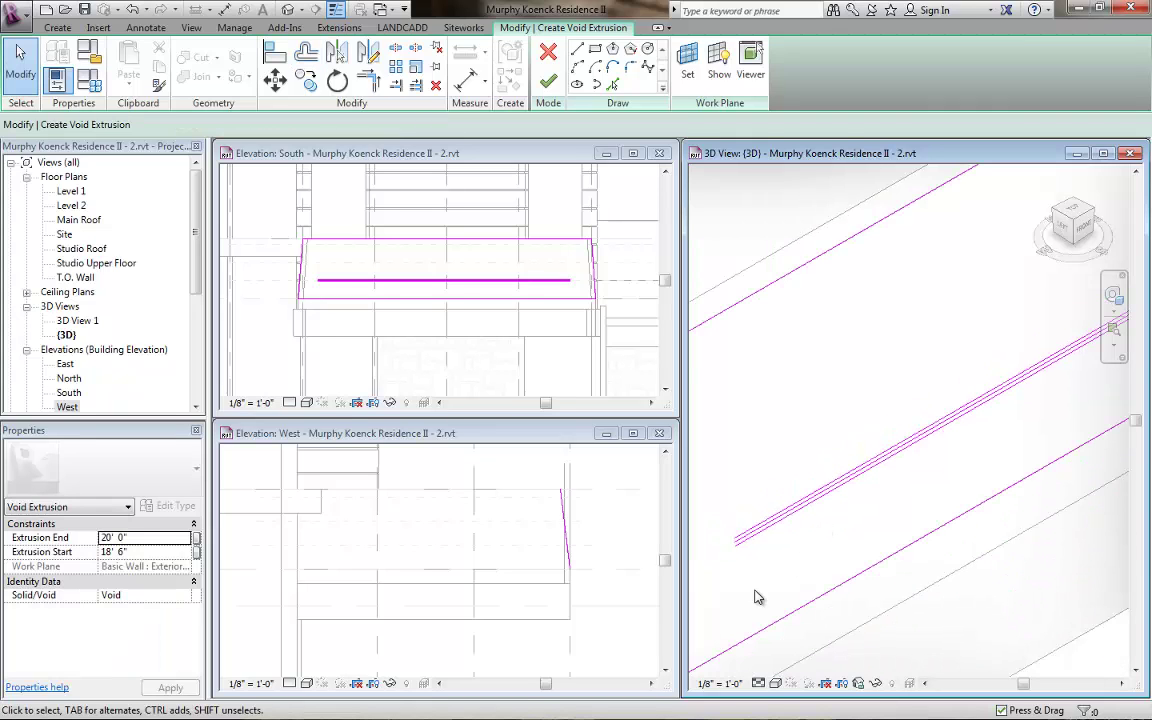
pyautogui.scroll(2, 766, 557)
pyautogui.scroll(1, 765, 551)
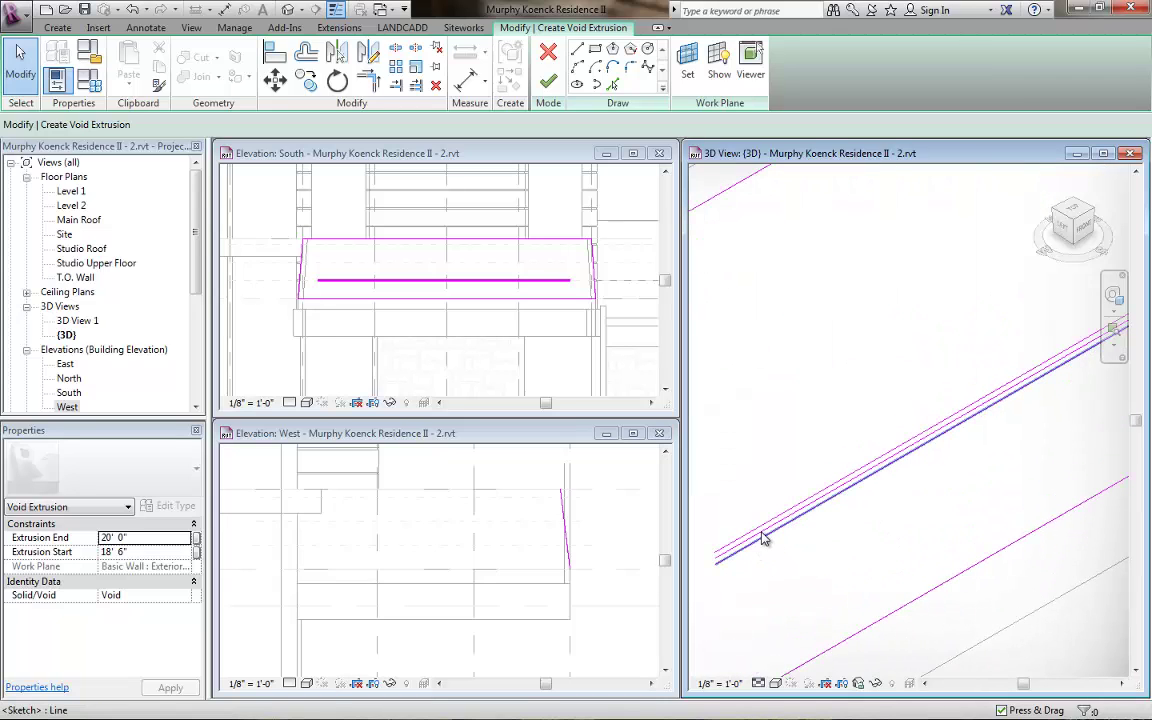
pyautogui.click(761, 531)
pyautogui.click(794, 546)
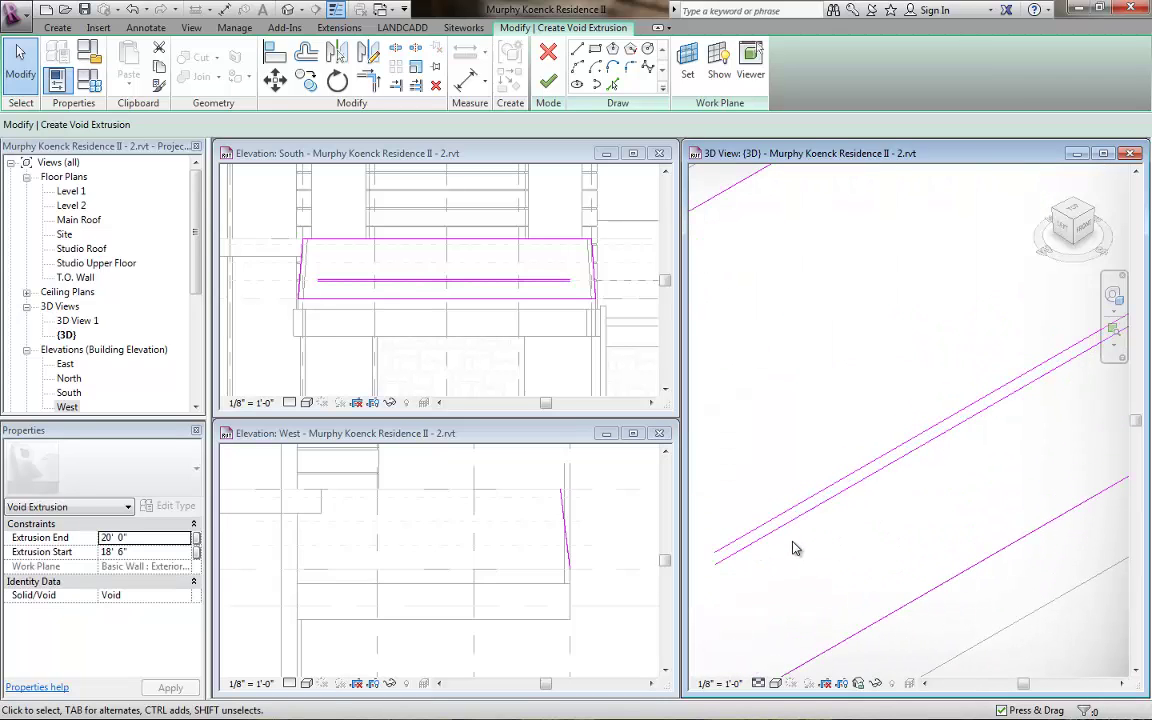
# Trim both offset lines to the sloped west end edge of the guardrail face, closing that end of the reveal profile.
pyautogui.scroll(-2, 789, 563)
pyautogui.scroll(2, 736, 575)
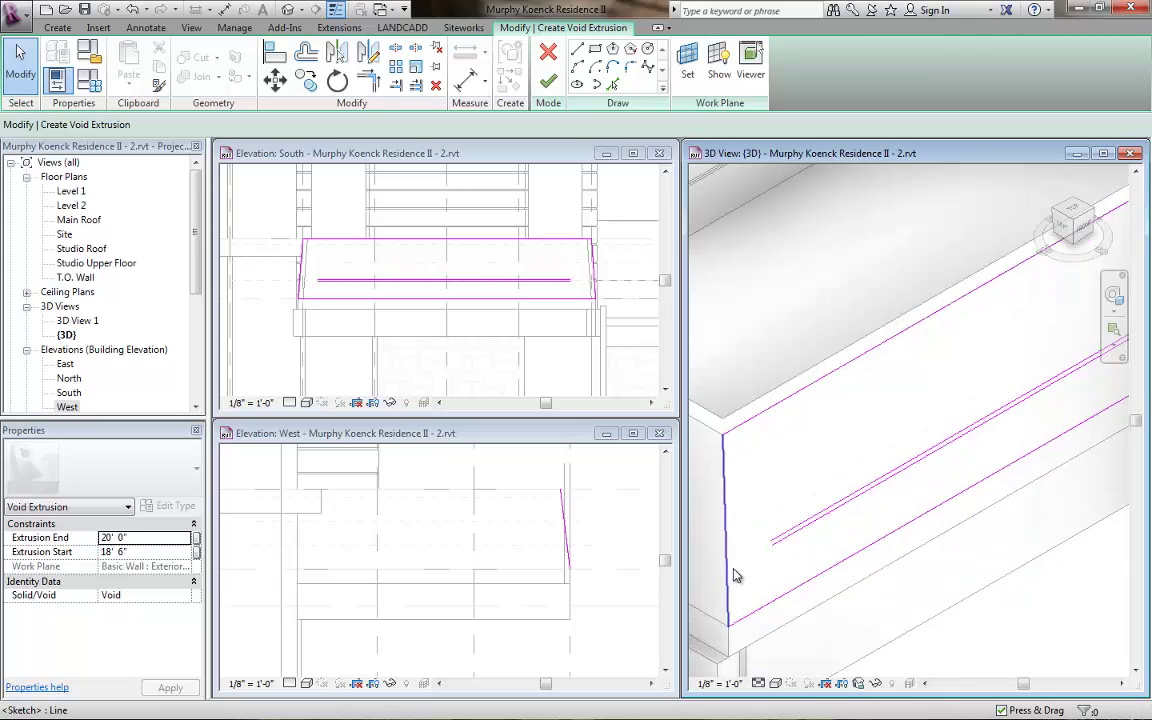
pyautogui.press('t')
pyautogui.press('r')
pyautogui.click(800, 527)
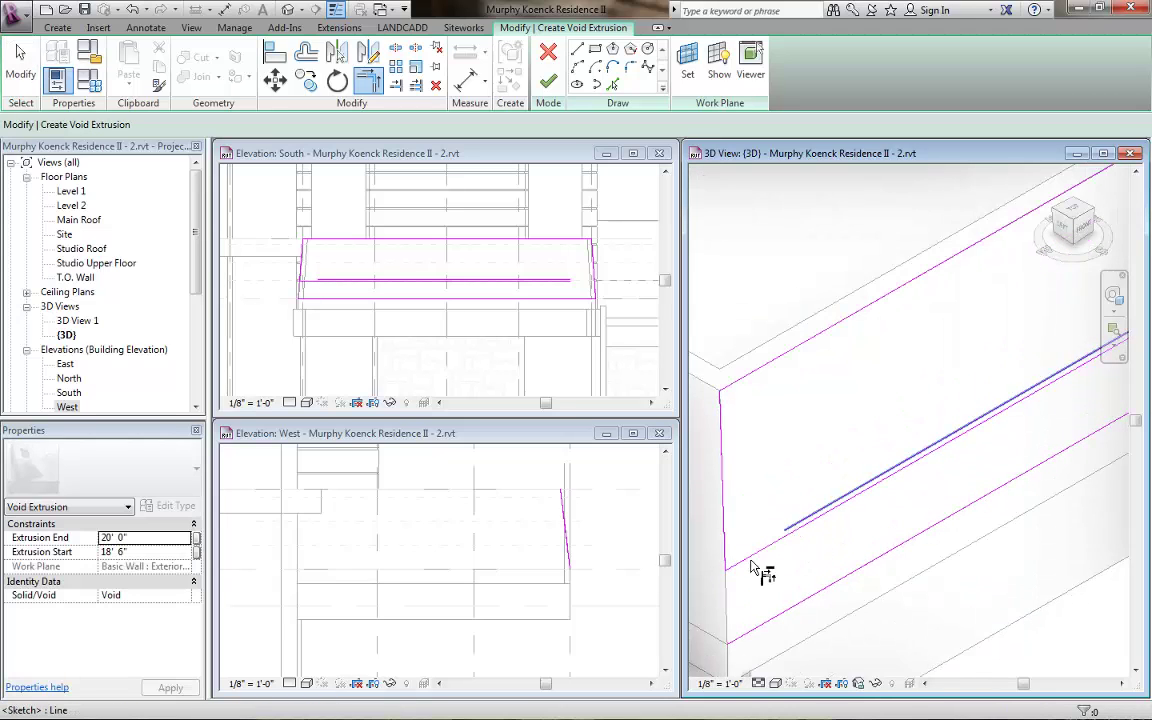
pyautogui.click(729, 573)
pyautogui.press('Escape')
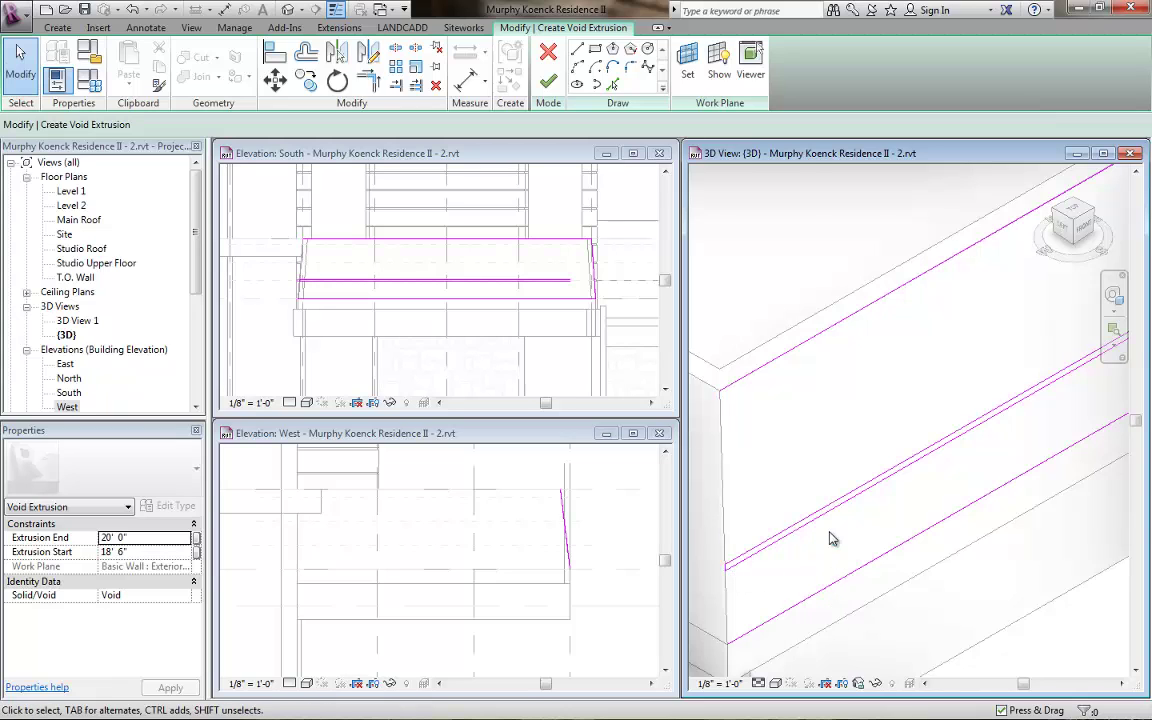
# Trim both offset lines to the sloped east end edge of the guardrail face, closing the reveal profile.
pyautogui.scroll(-3, 829, 540)
pyautogui.moveTo(1026, 440)
pyautogui.mouseDown(button='middle')
pyautogui.moveTo(885, 514)
pyautogui.moveTo(1065, 410)
pyautogui.moveTo(1013, 443)
pyautogui.mouseUp(button='middle')
pyautogui.scroll(2, 1035, 414)
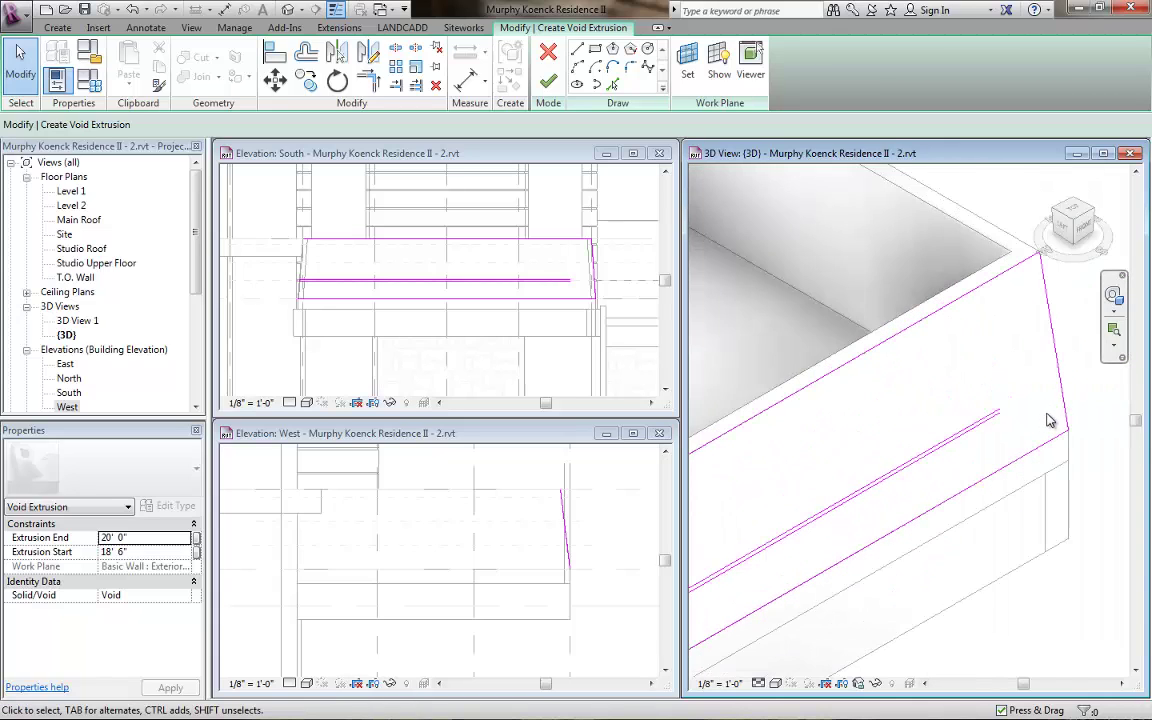
pyautogui.scroll(1, 1050, 420)
pyautogui.press('t')
pyautogui.press('r')
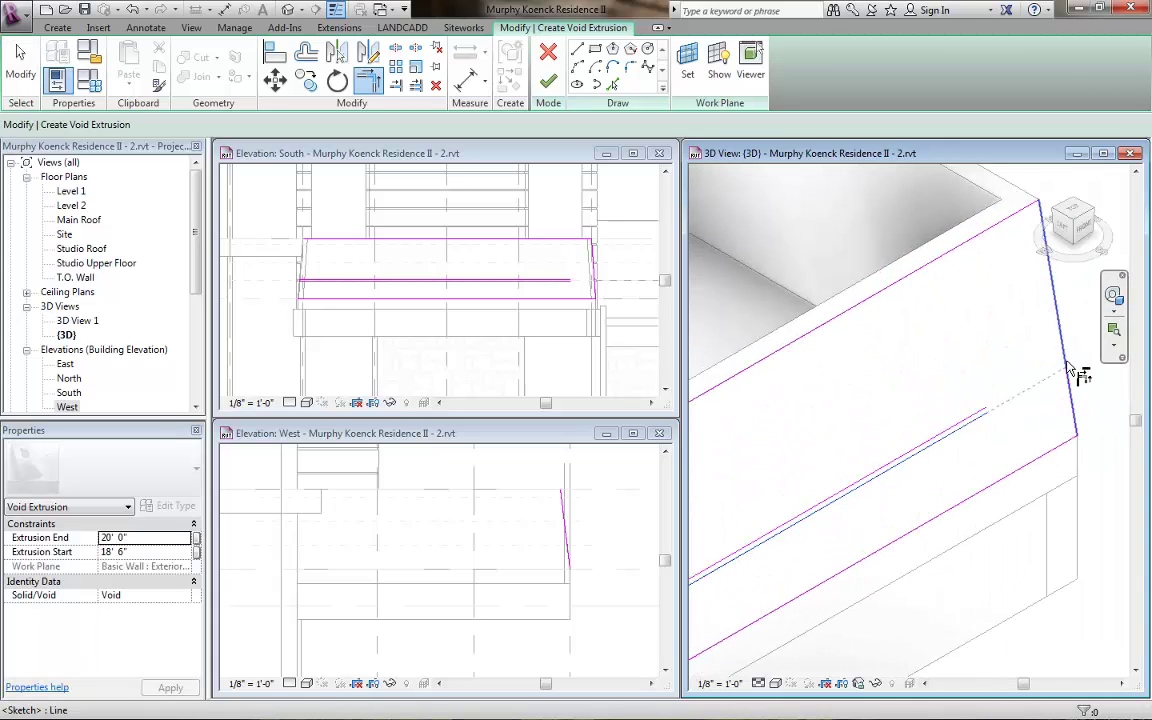
pyautogui.click(1075, 372)
pyautogui.click(985, 415)
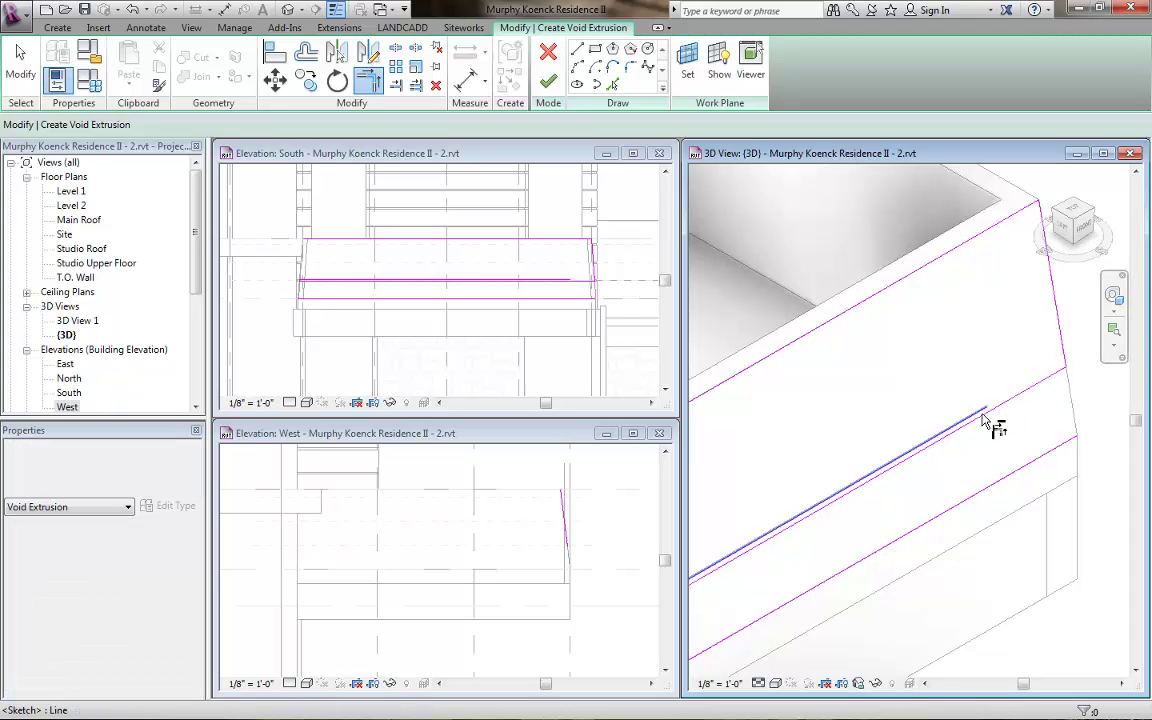
pyautogui.scroll(2, 987, 413)
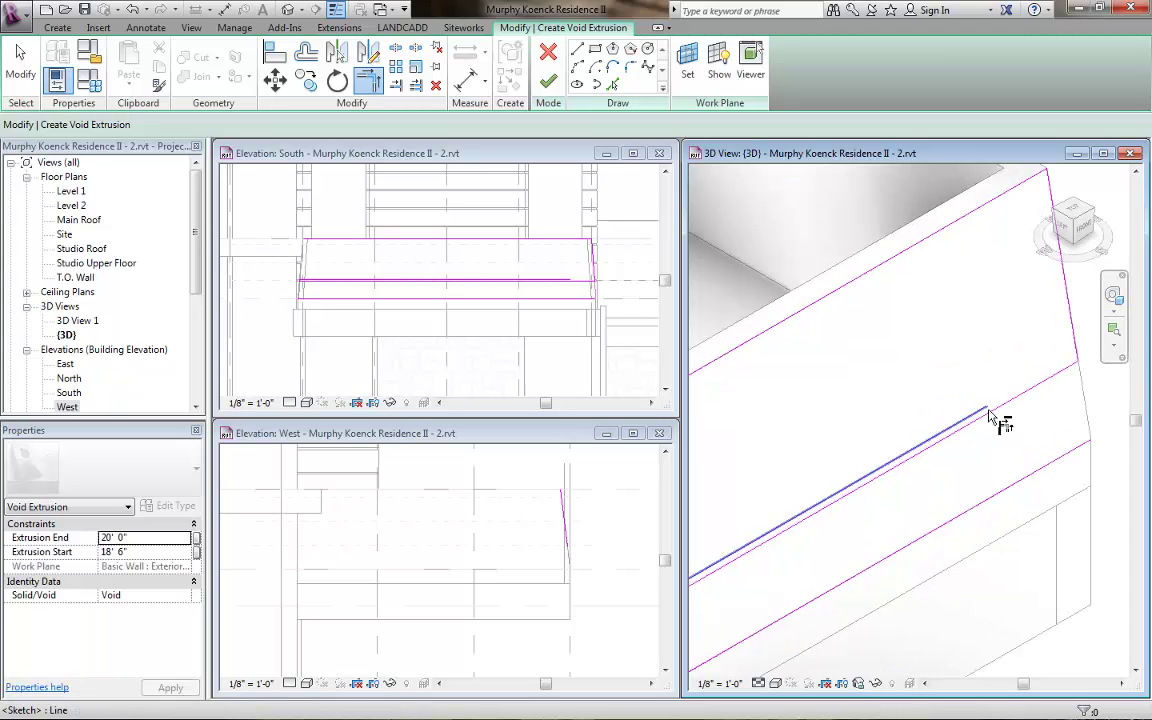
pyautogui.click(1092, 358)
pyautogui.press('Escape')
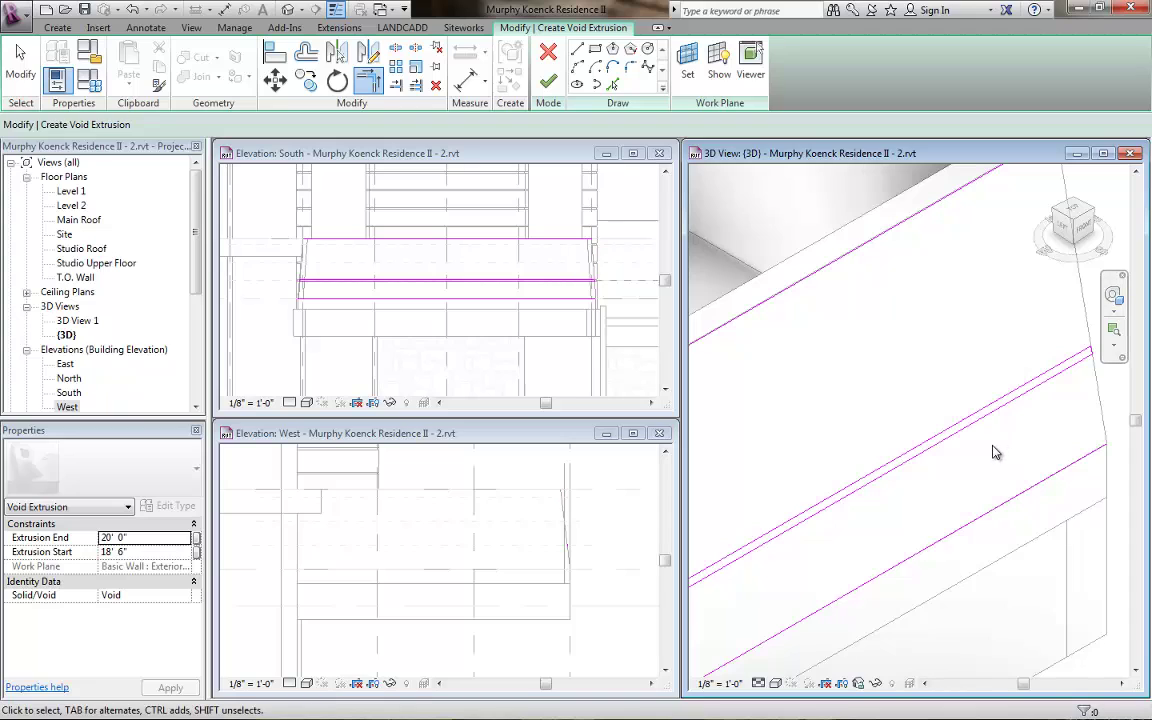
# Delete the leftover upper and lower outline lines of the guardrail face from the sketch.
pyautogui.scroll(-2, 993, 447)
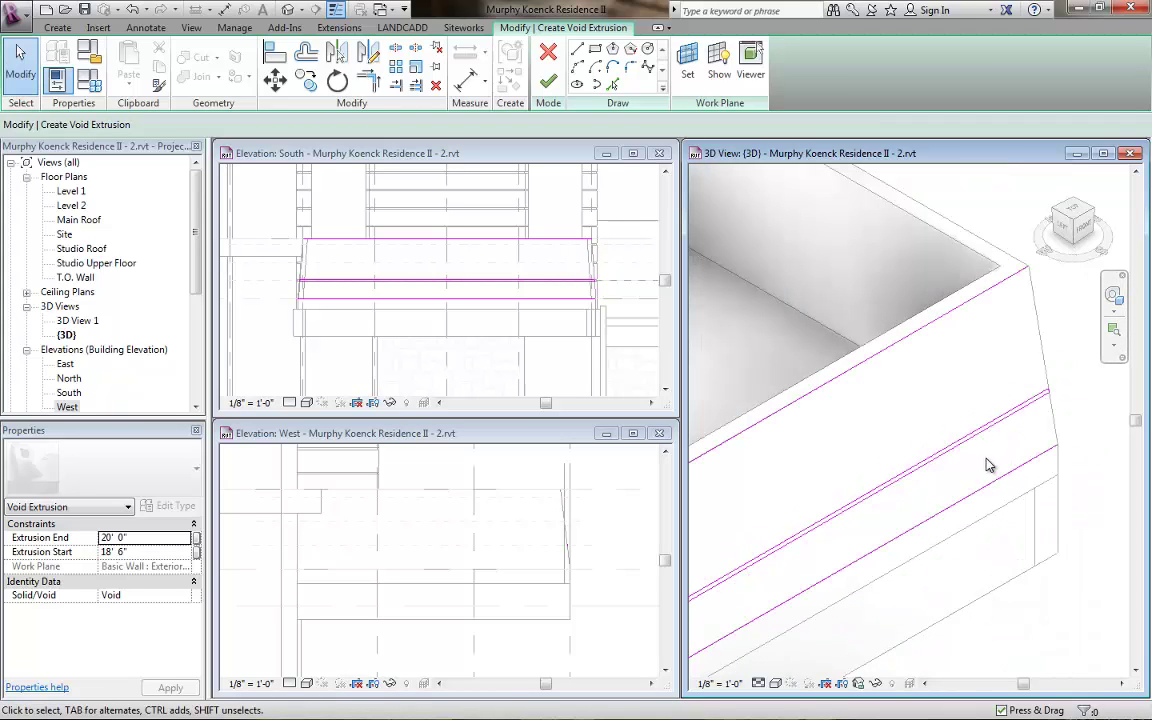
pyautogui.click(976, 502)
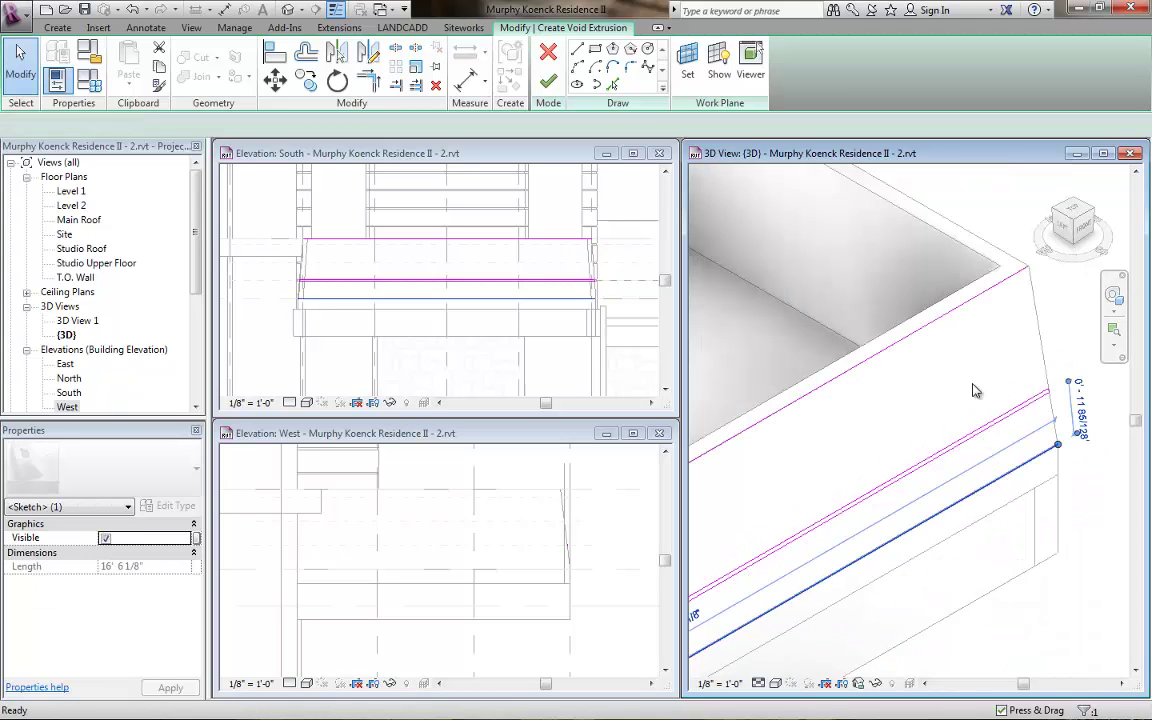
pyautogui.press('Delete')
pyautogui.click(946, 320)
pyautogui.press('Delete')
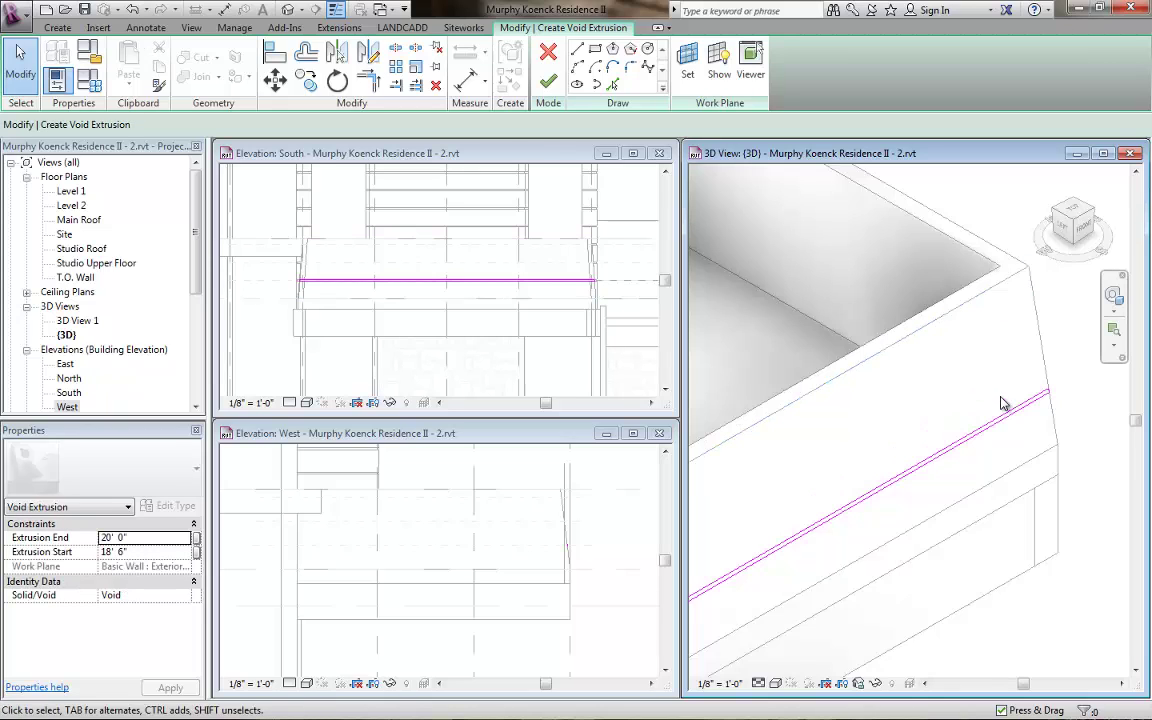
# Set the void extrusion's start to 0 and its end to 1/2".
pyautogui.keyDown('shift'); pyautogui.moveTo(872, 532); pyautogui.dragTo(862, 578, button='middle'); pyautogui.keyUp('shift')
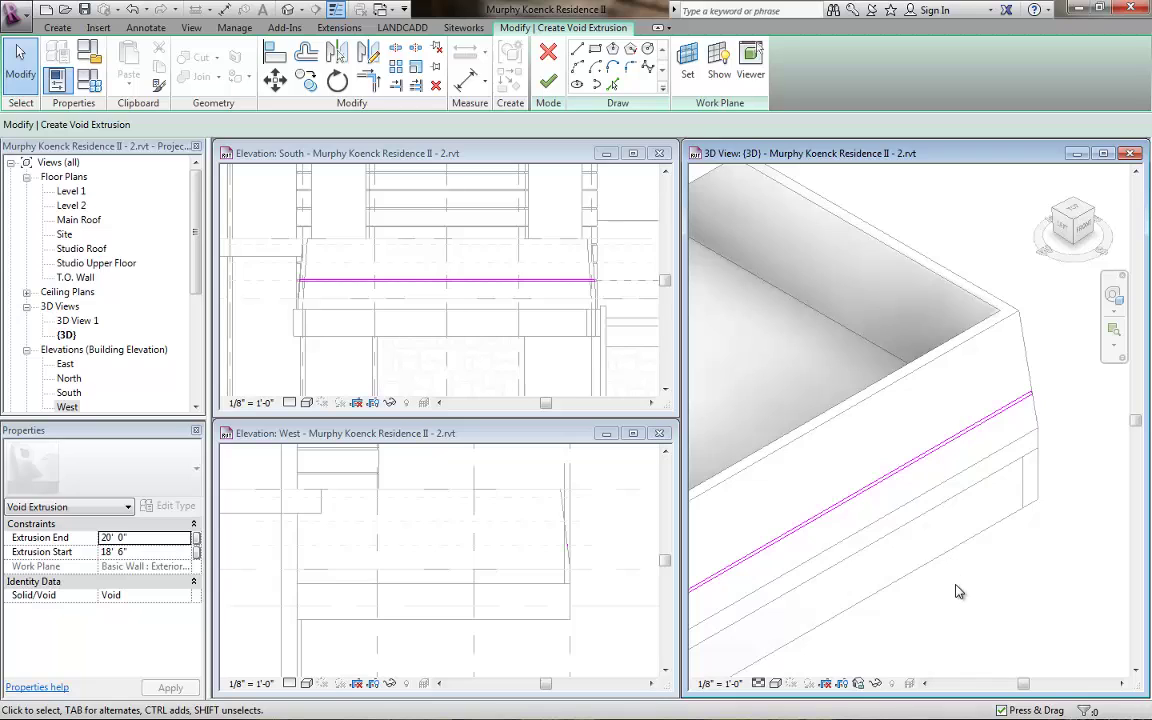
pyautogui.scroll(-5, 953, 555)
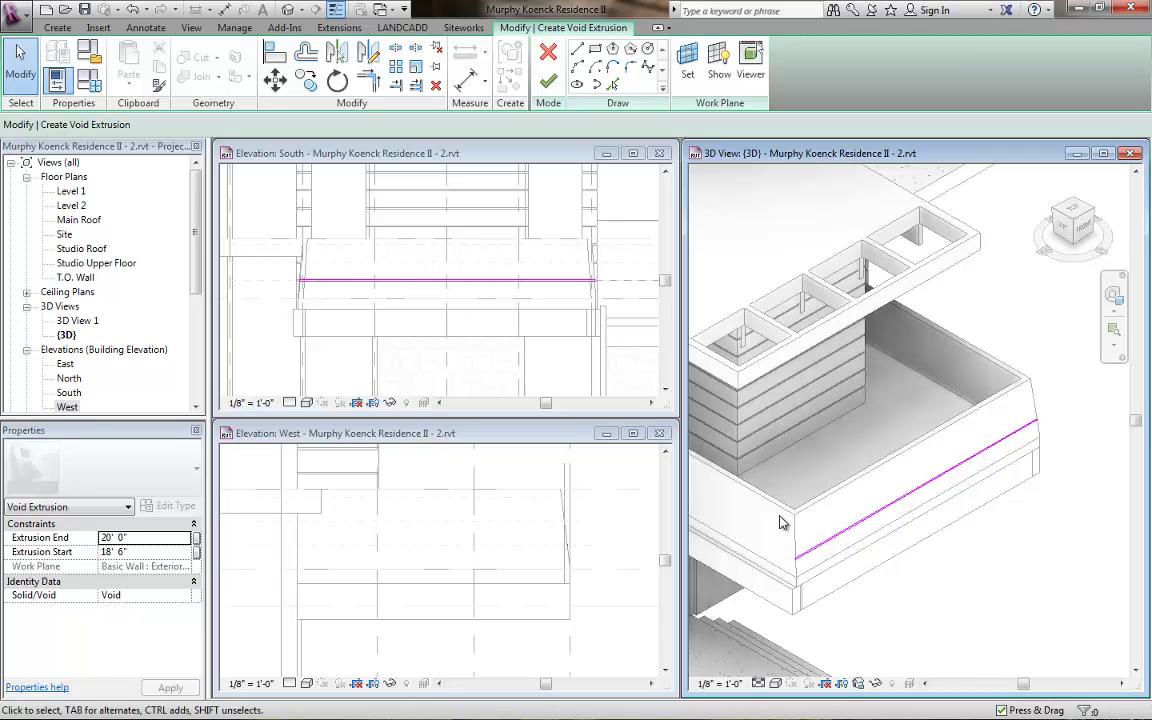
pyautogui.click(150, 552)
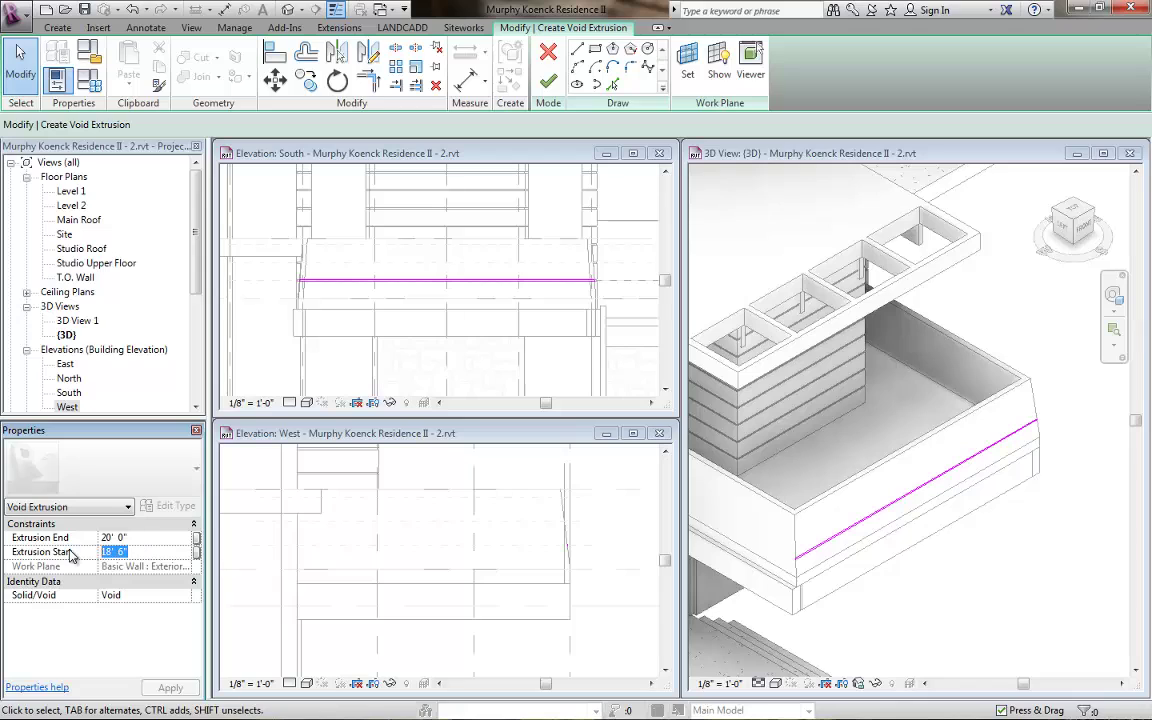
pyautogui.write('0')
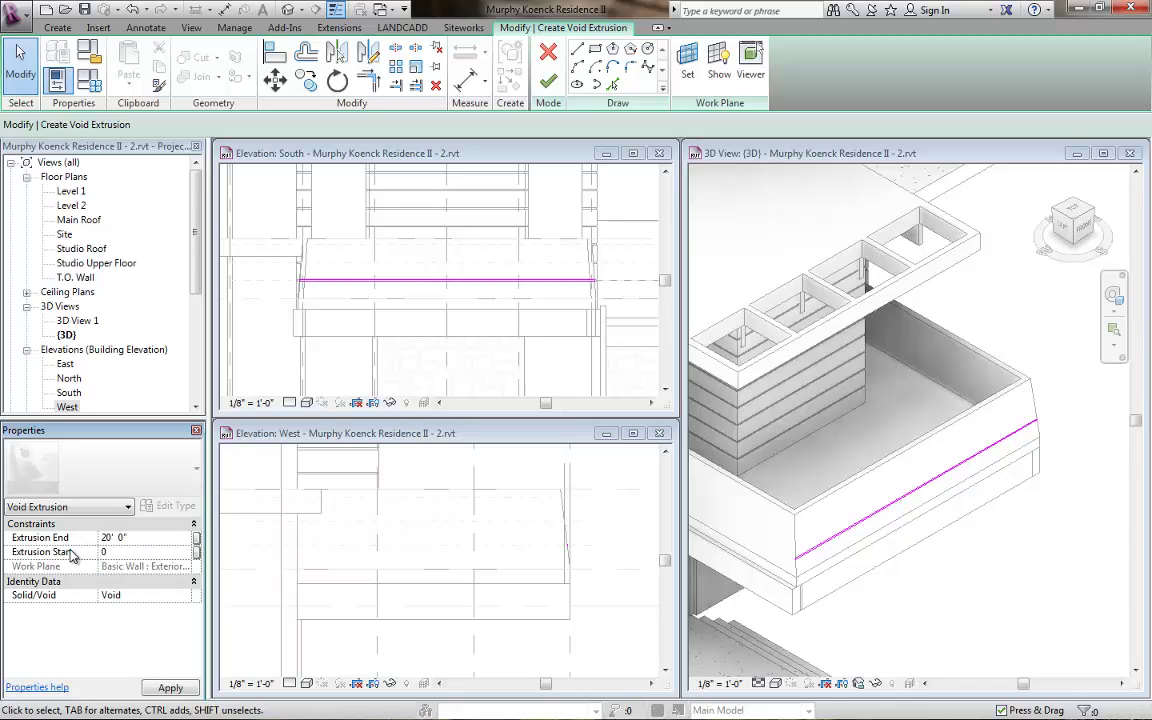
pyautogui.click(140, 537)
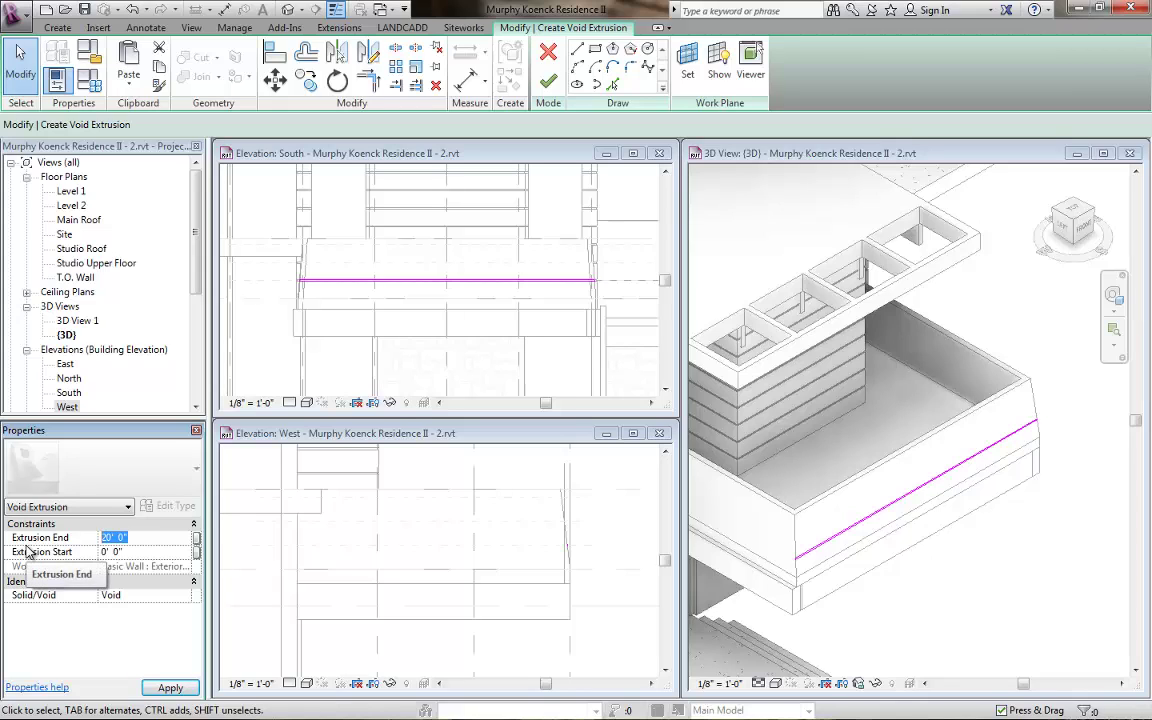
pyautogui.write('1/2')
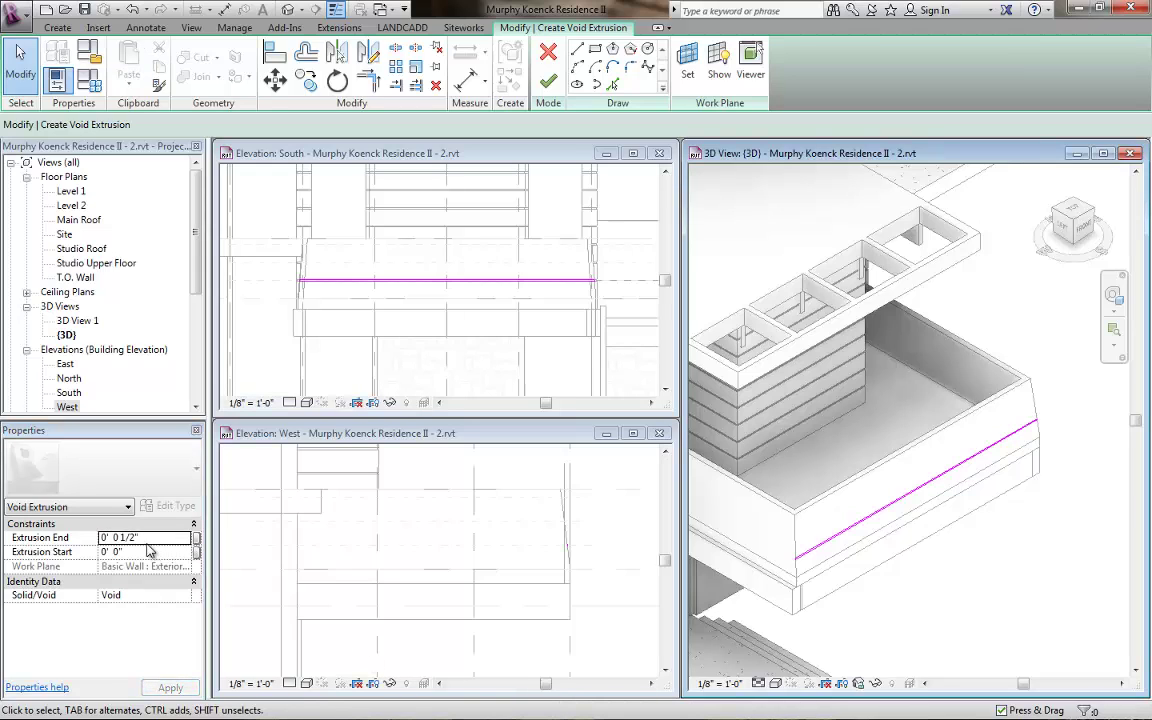
# Set the void extrusion's end to 3/4".
pyautogui.click(843, 532)
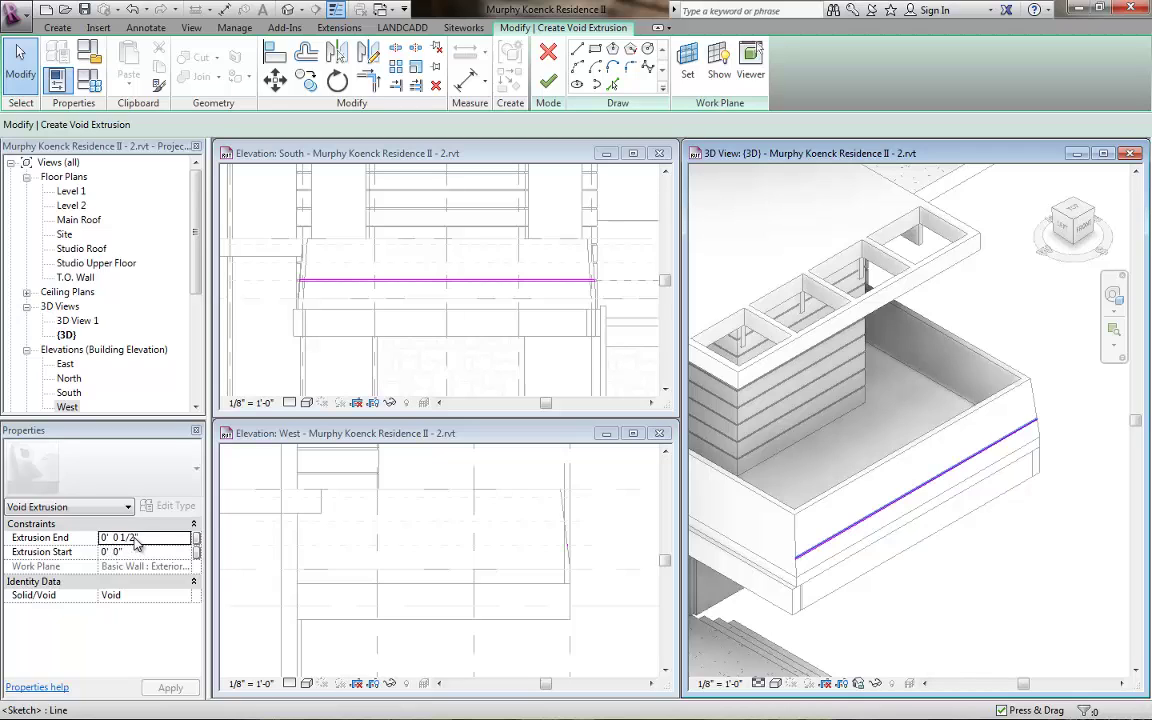
pyautogui.click(136, 541)
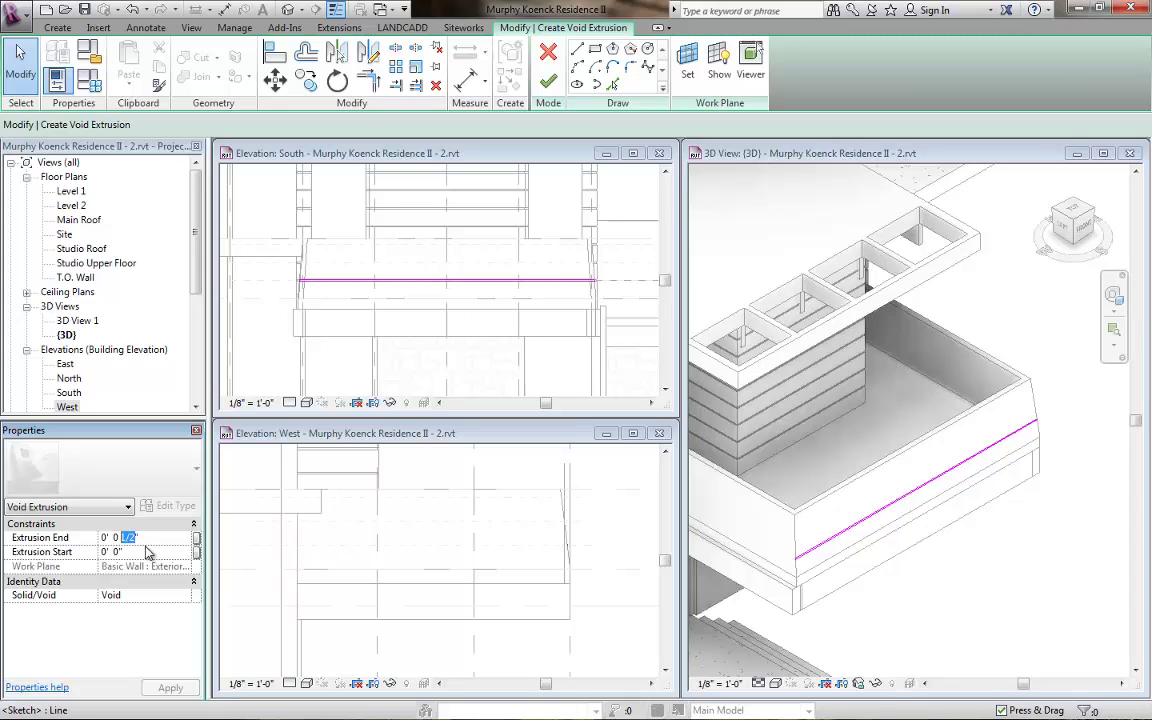
pyautogui.write('3')
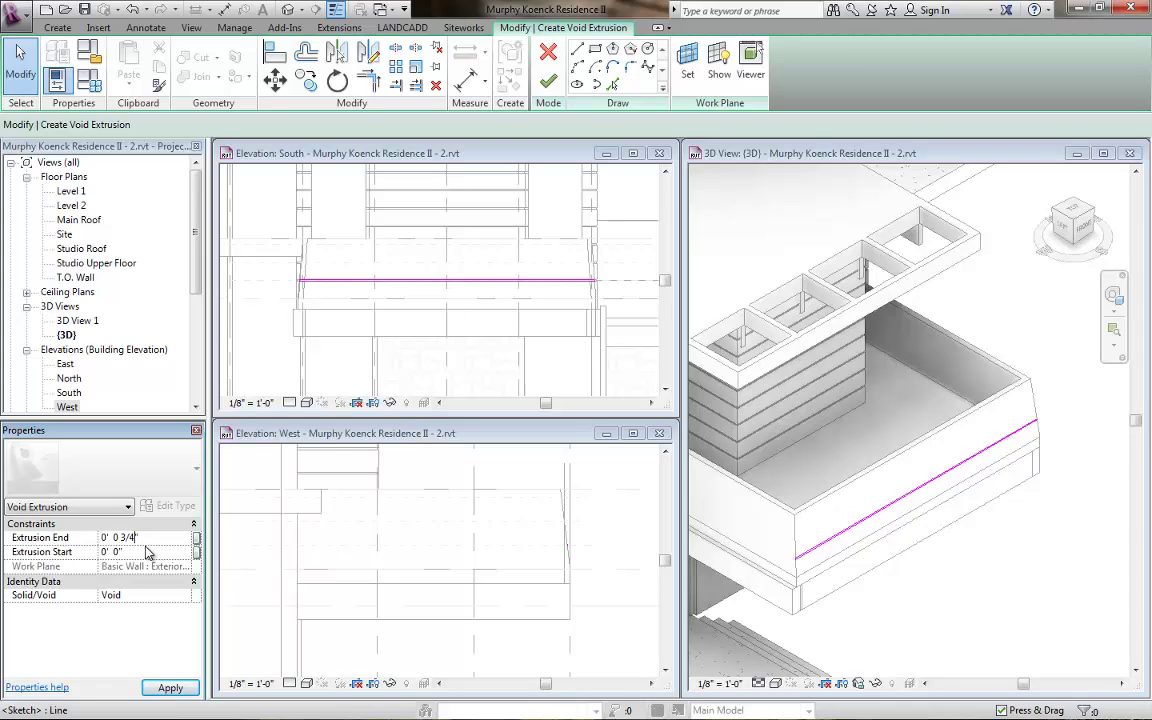
pyautogui.click(165, 554)
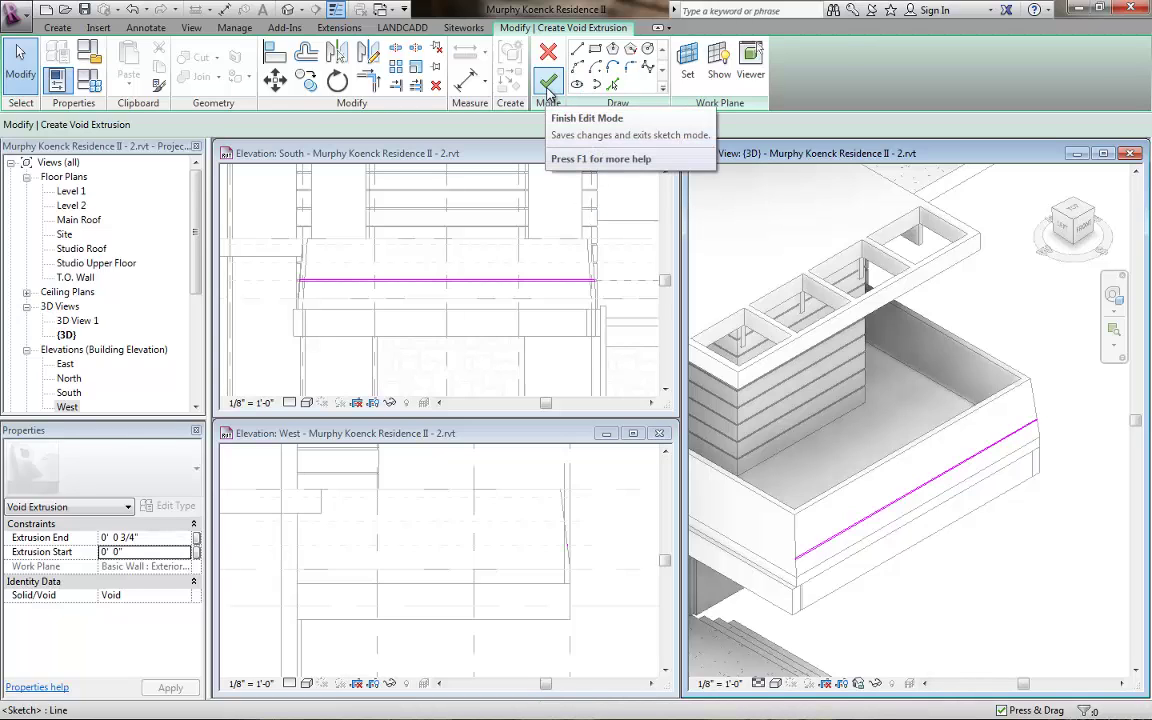
# Finish the void extrusion sketch of the south reveal and try to finish the in-place model.
pyautogui.click(548, 86)
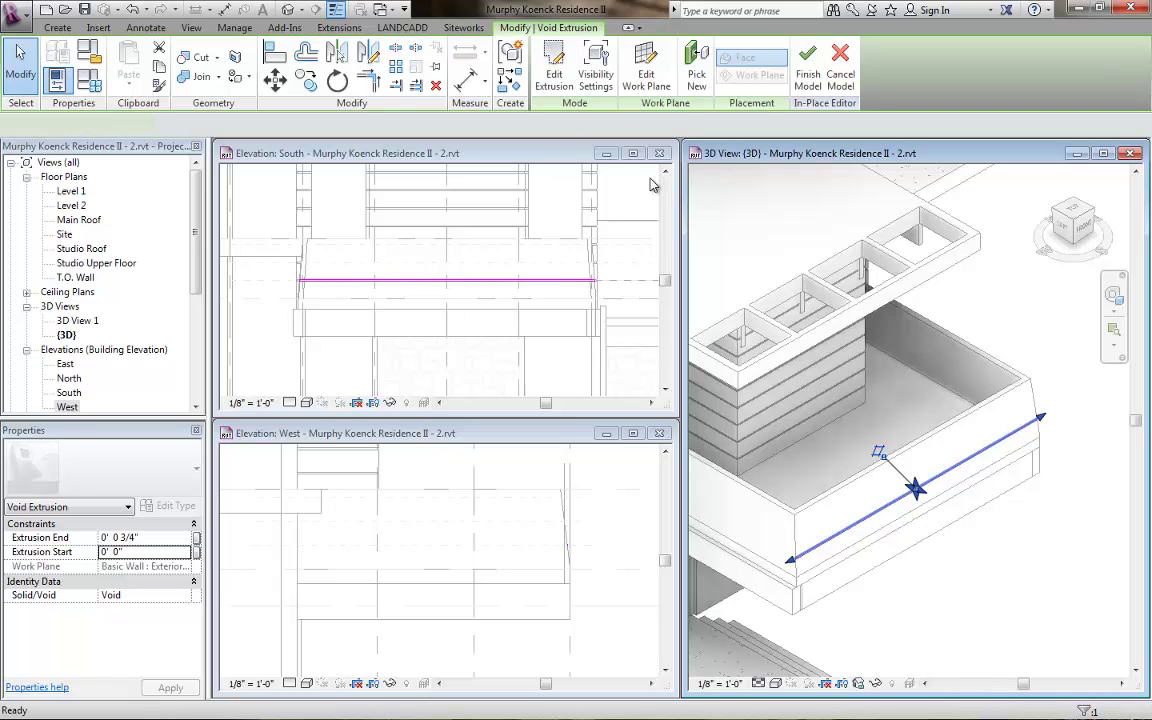
pyautogui.click(23, 75)
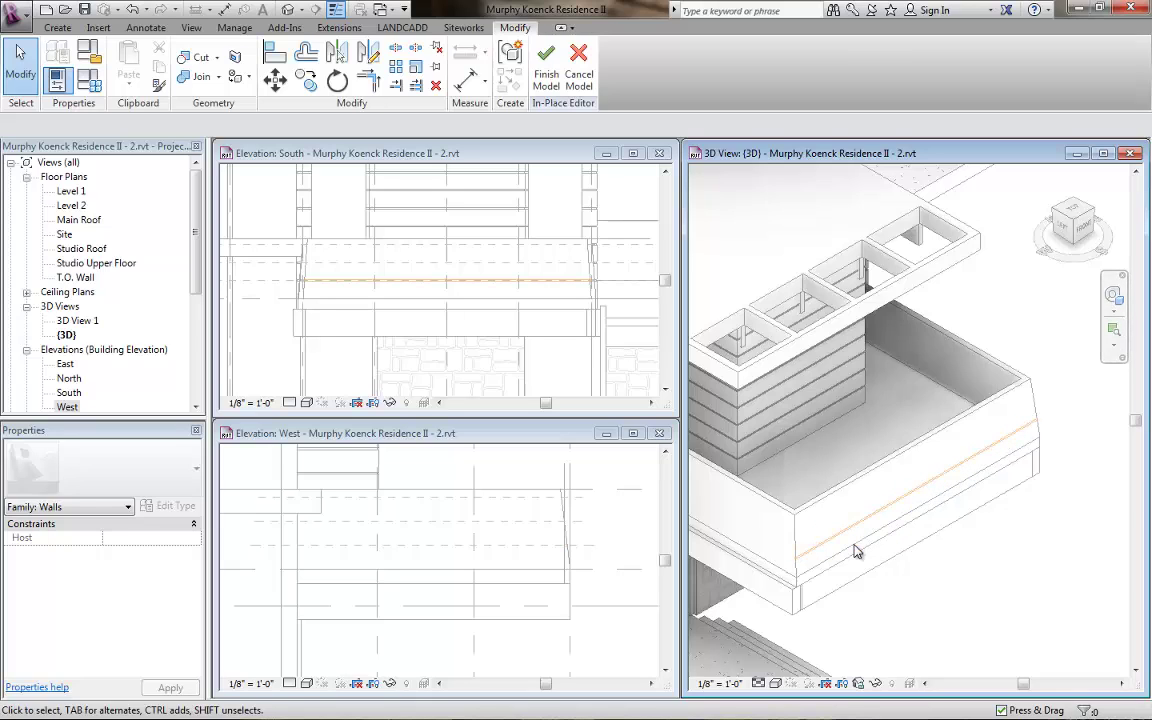
pyautogui.click(547, 70)
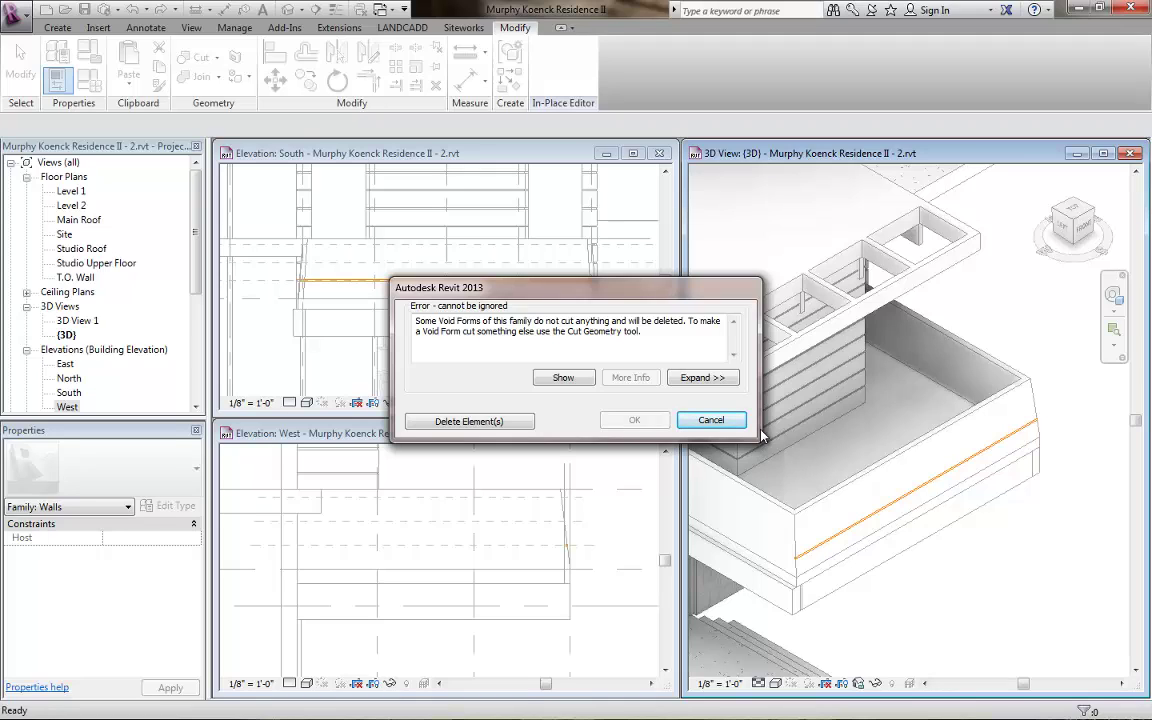
pyautogui.click(711, 420)
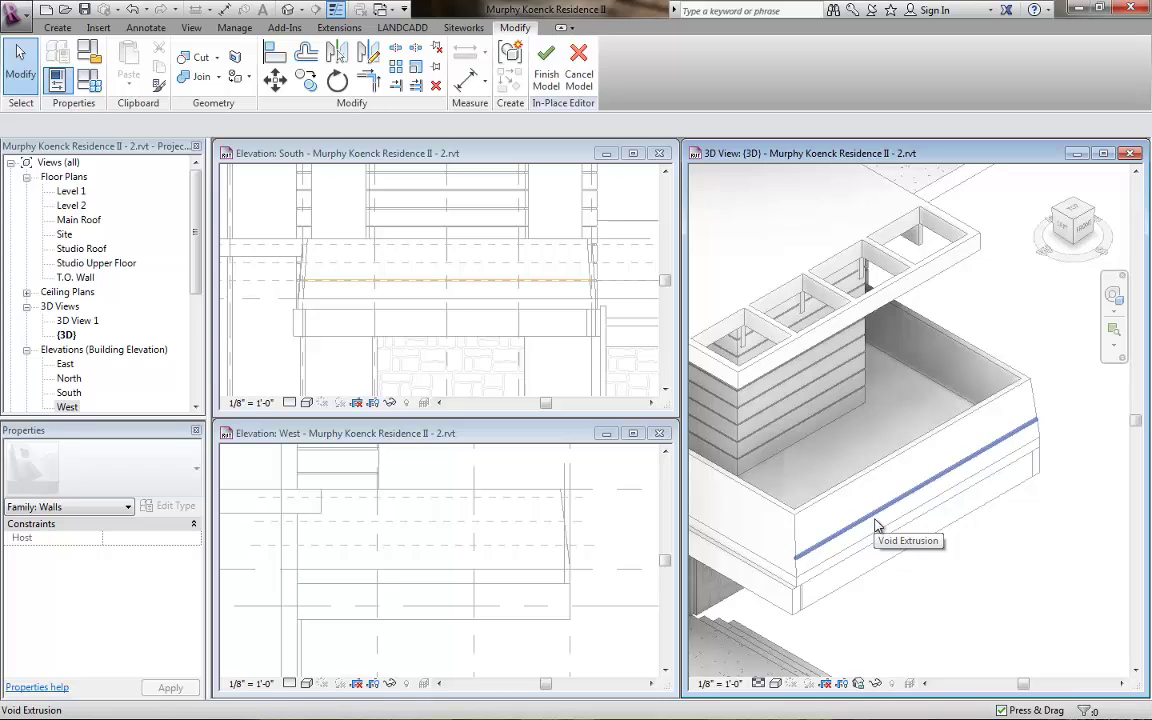
# Cut the void extrusion out of the south exterior guardrail wall with Cut Geometry and finish the in-place model.
pyautogui.click(215, 60)
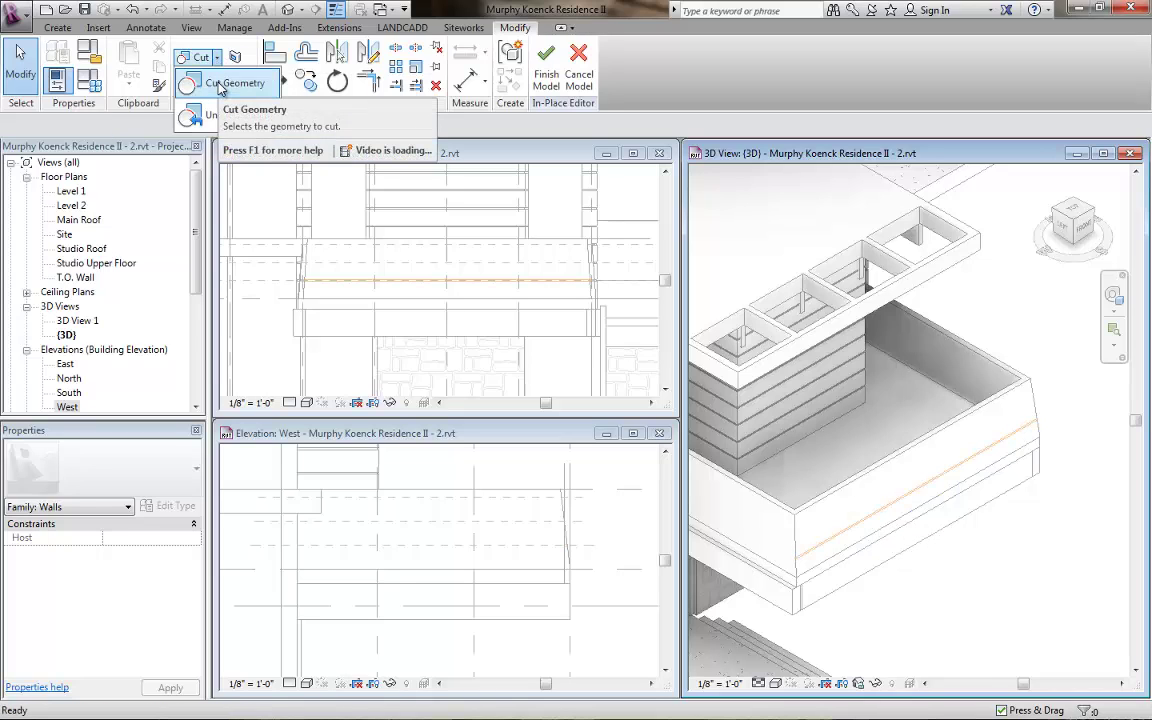
pyautogui.click(235, 84)
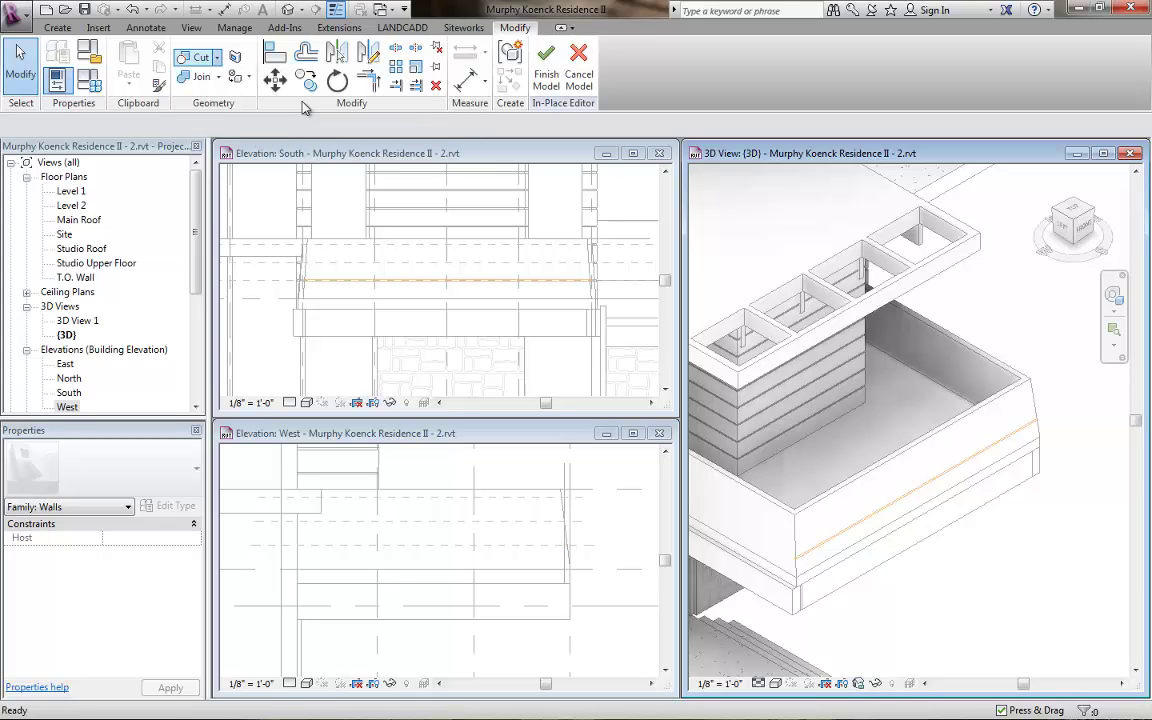
pyautogui.click(871, 518)
pyautogui.click(874, 518)
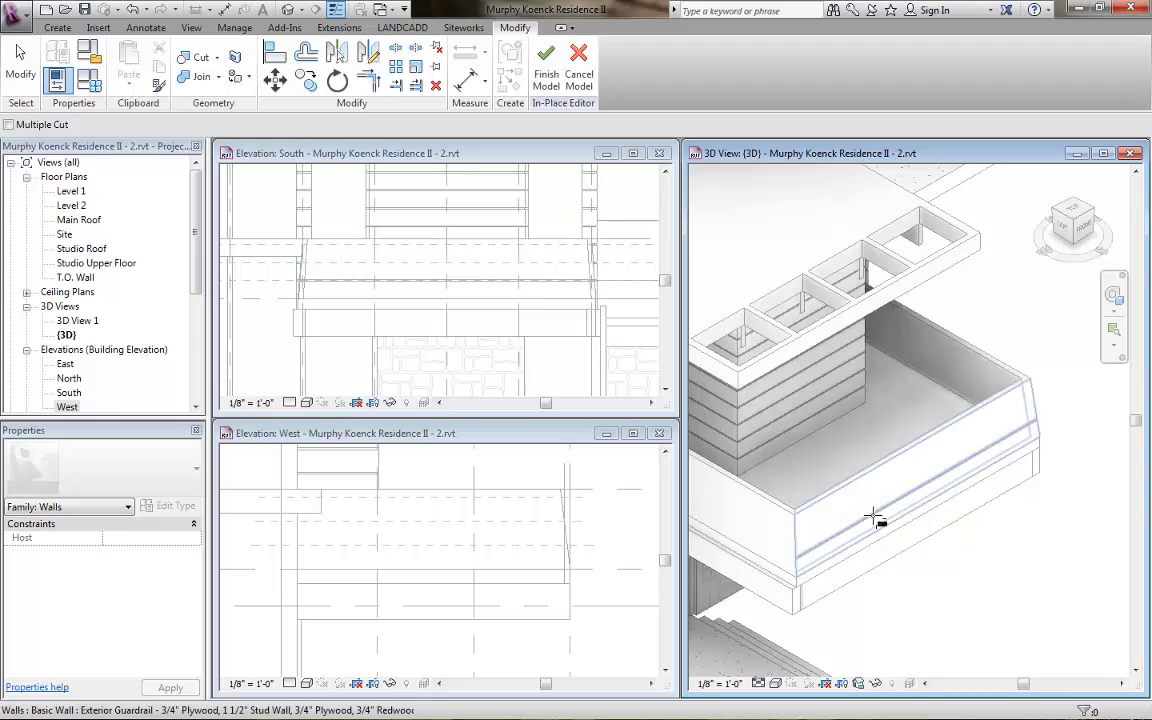
pyautogui.click(545, 72)
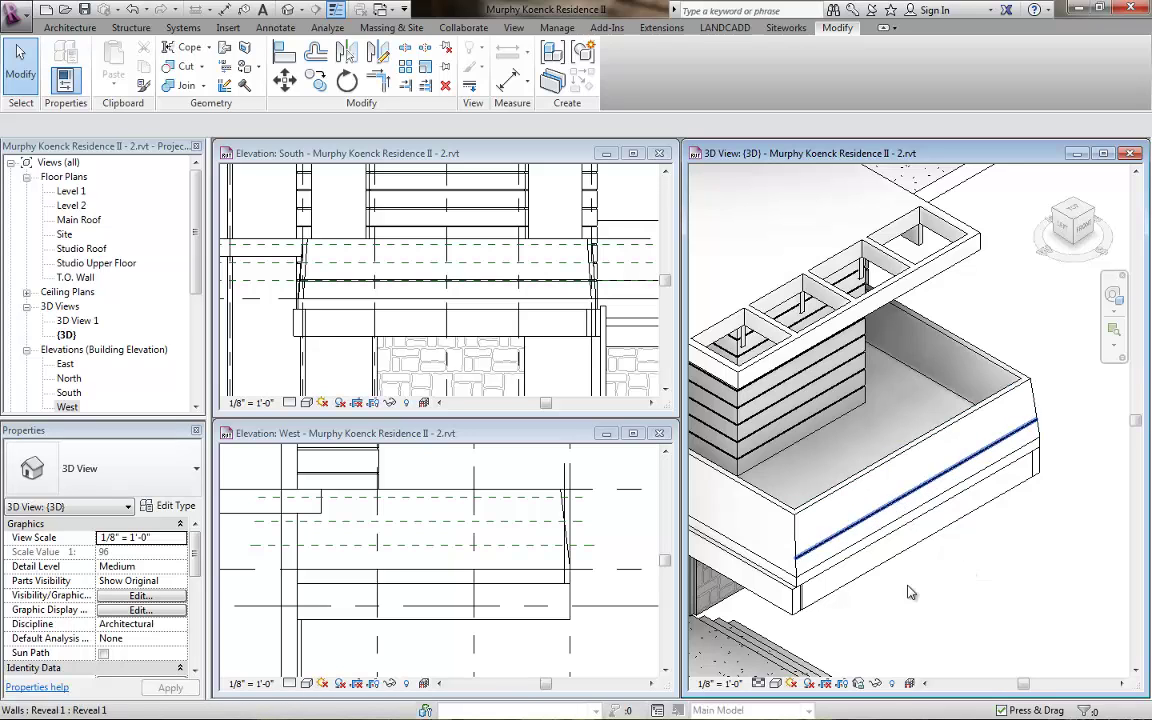
# Start a new in-place component in the Walls category and name it Reveal.
pyautogui.middleClick(887, 614)
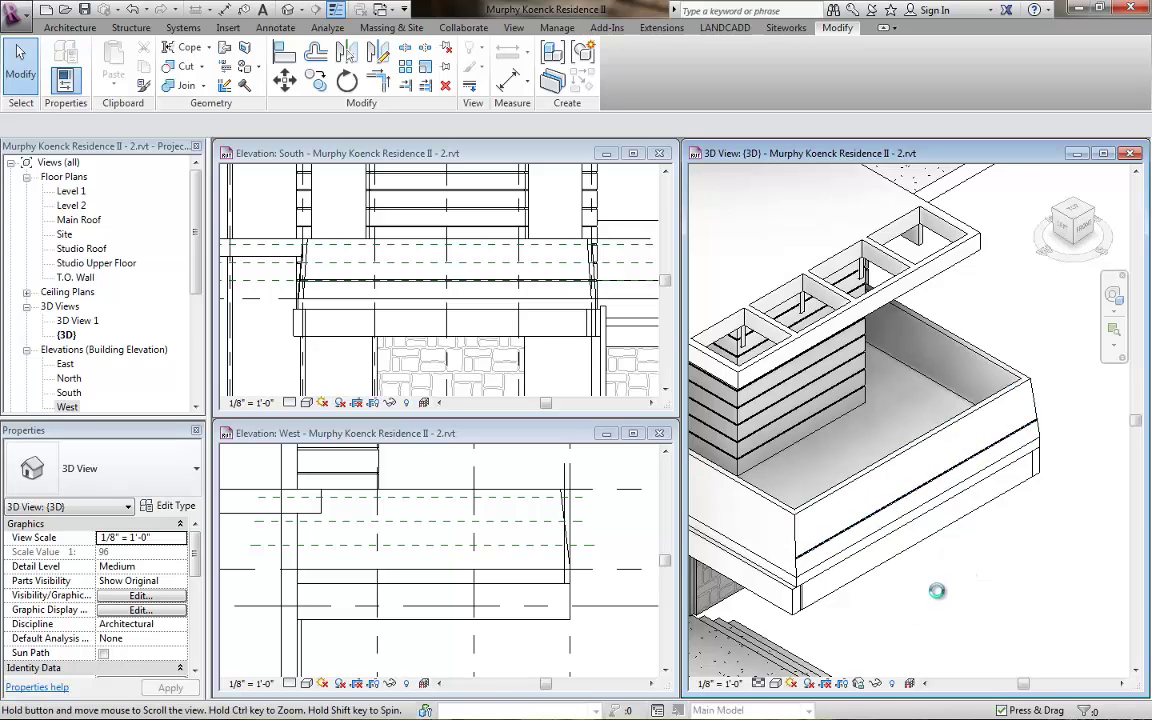
pyautogui.moveTo(937, 591); pyautogui.dragTo(1047, 571, button='middle')
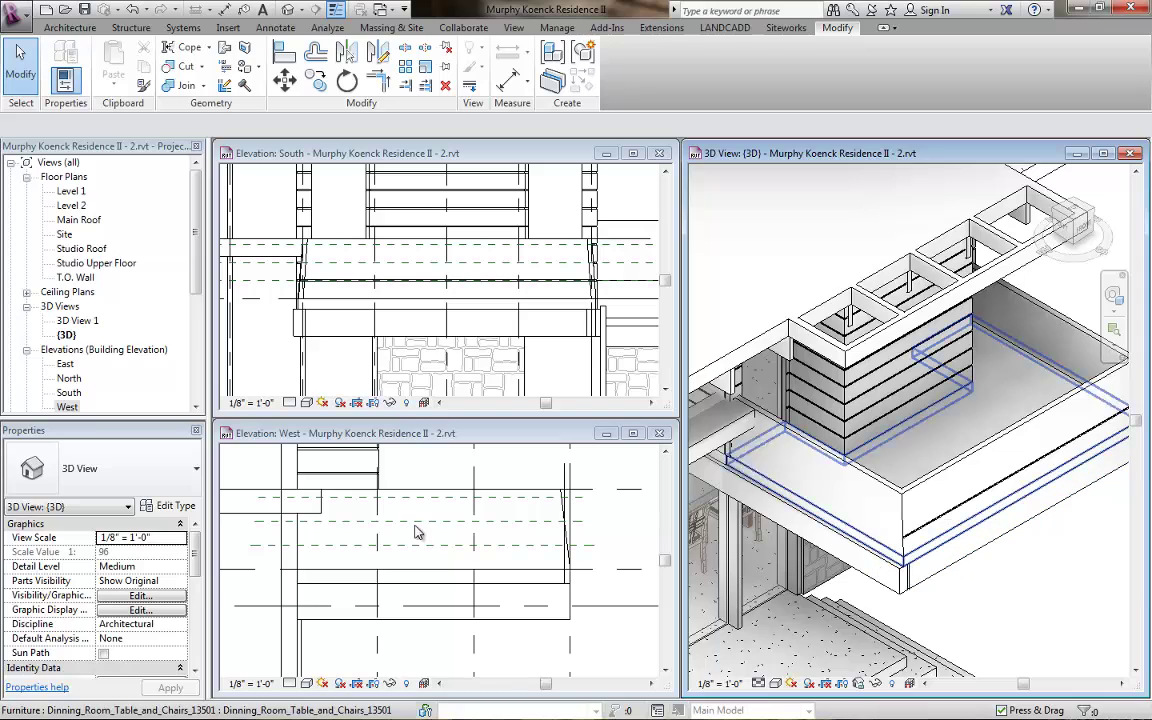
pyautogui.click(395, 492)
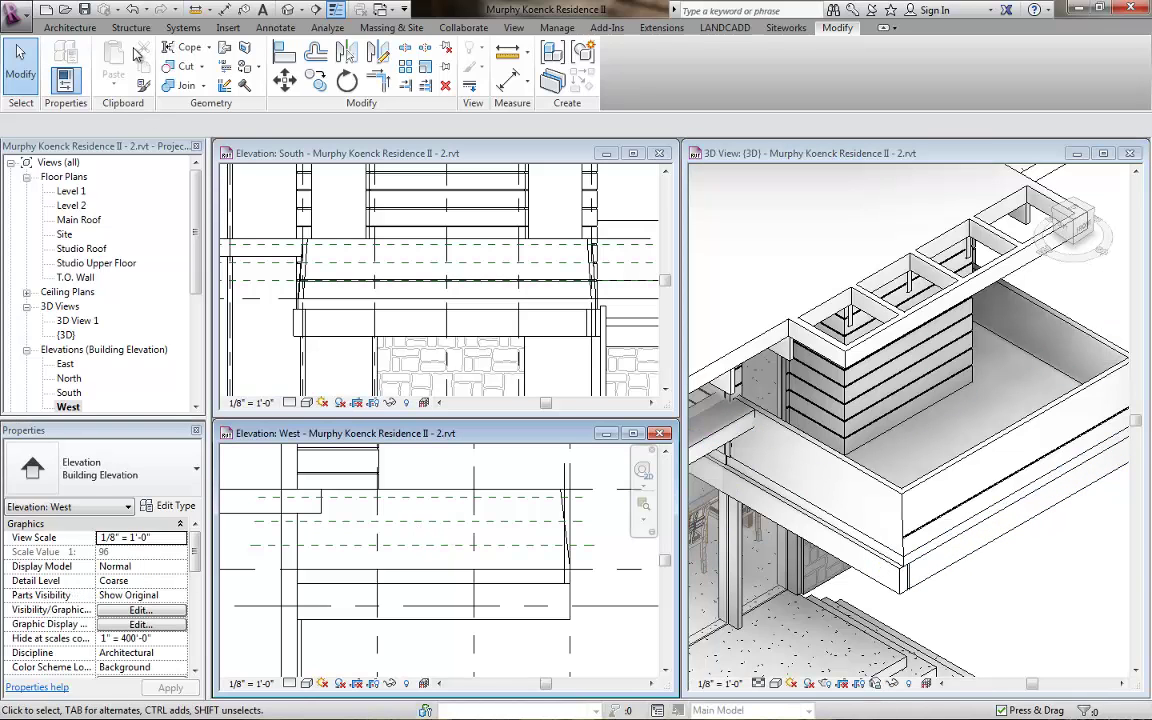
pyautogui.click(70, 27)
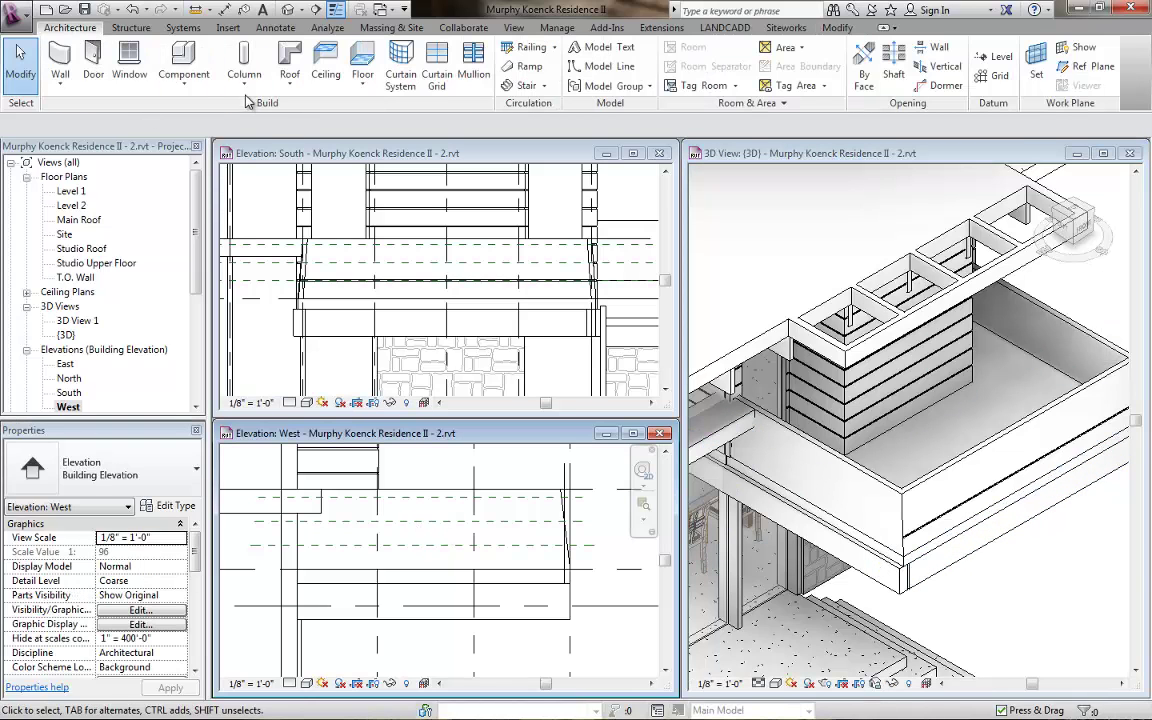
pyautogui.click(184, 84)
pyautogui.click(188, 146)
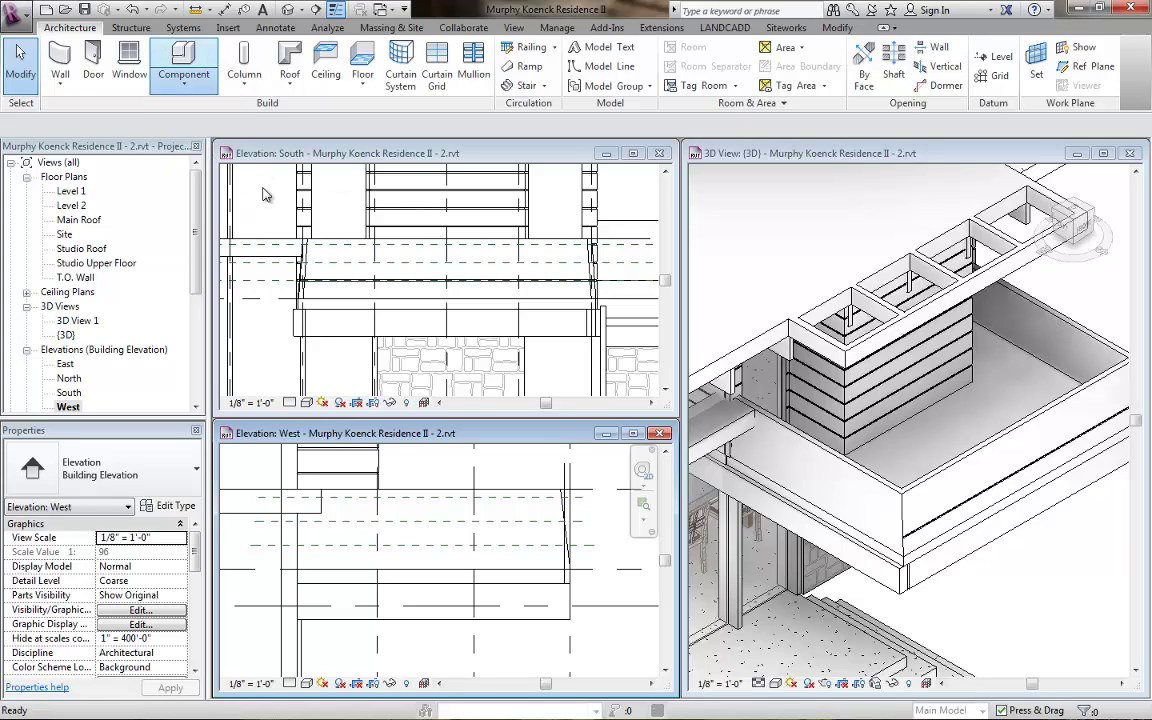
pyautogui.moveTo(819, 155); pyautogui.dragTo(822, 296)
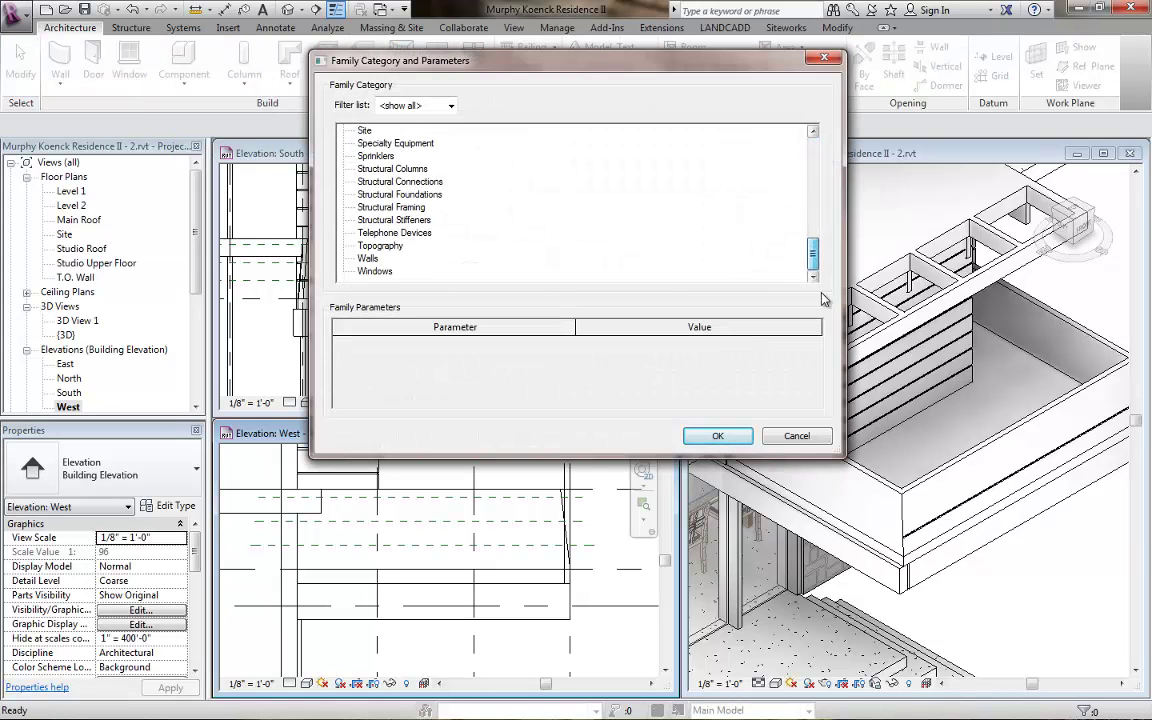
pyautogui.click(716, 437)
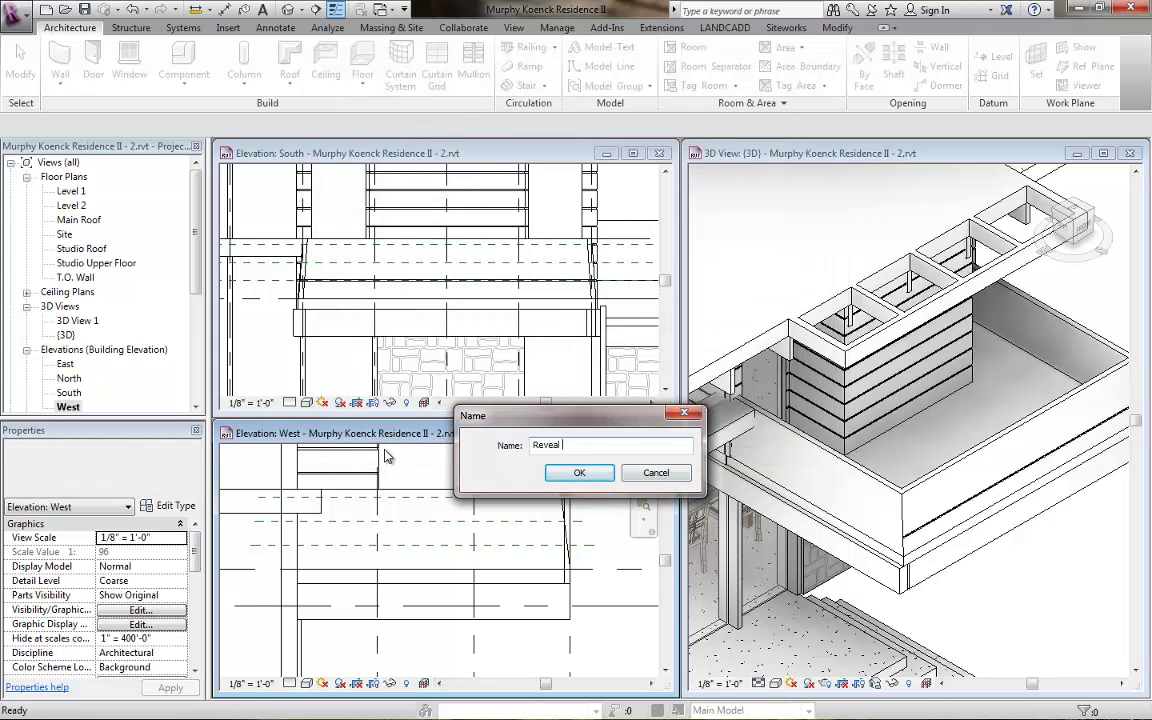
pyautogui.write('Reveal')
pyautogui.press('Return')
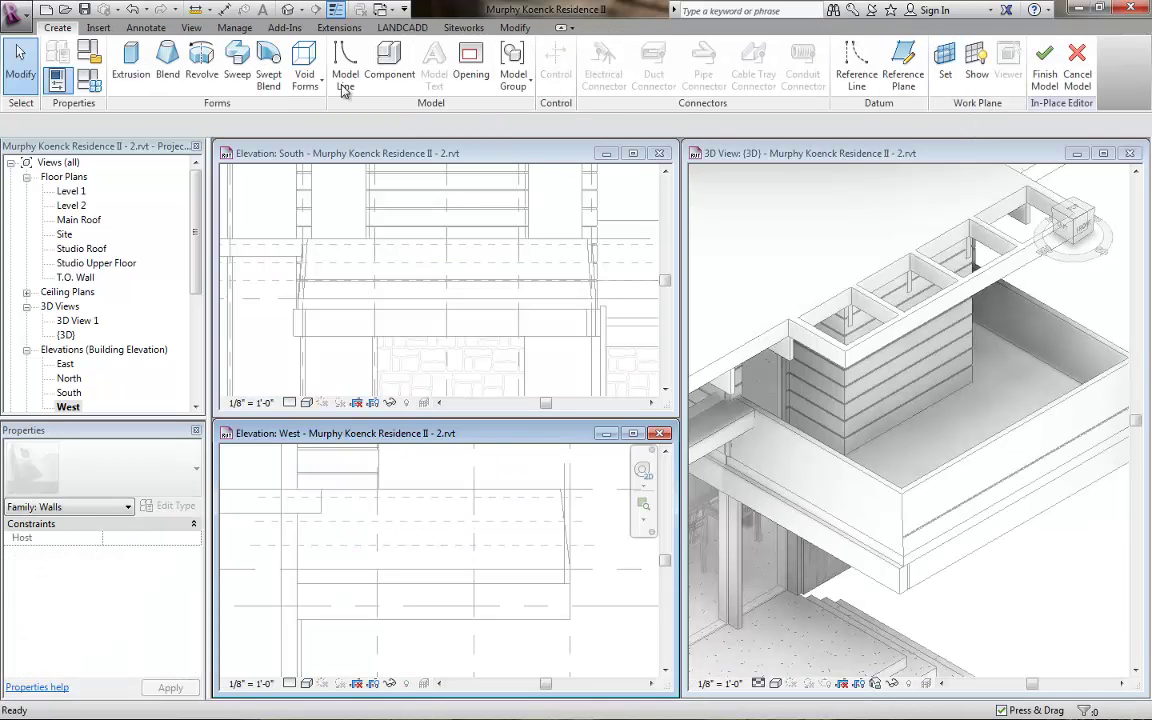
# Start a void extrusion on the outer face of the west guardrail as work plane, and hide the work plane display.
pyautogui.click(305, 72)
pyautogui.click(344, 122)
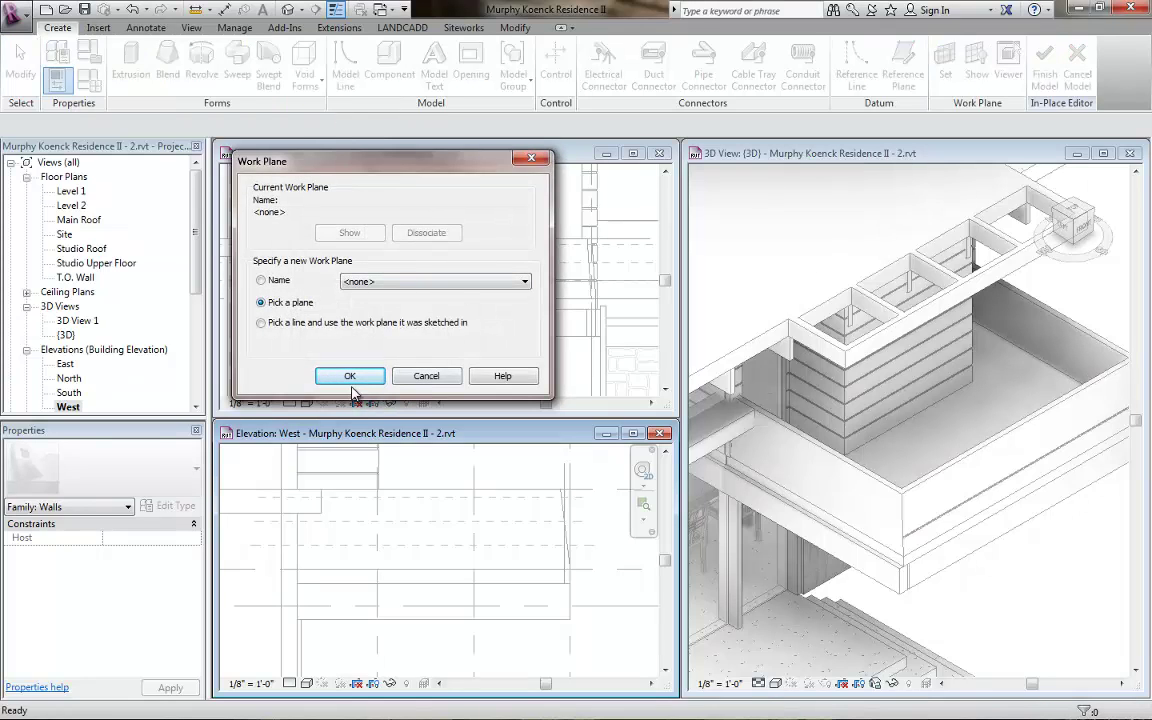
pyautogui.click(350, 377)
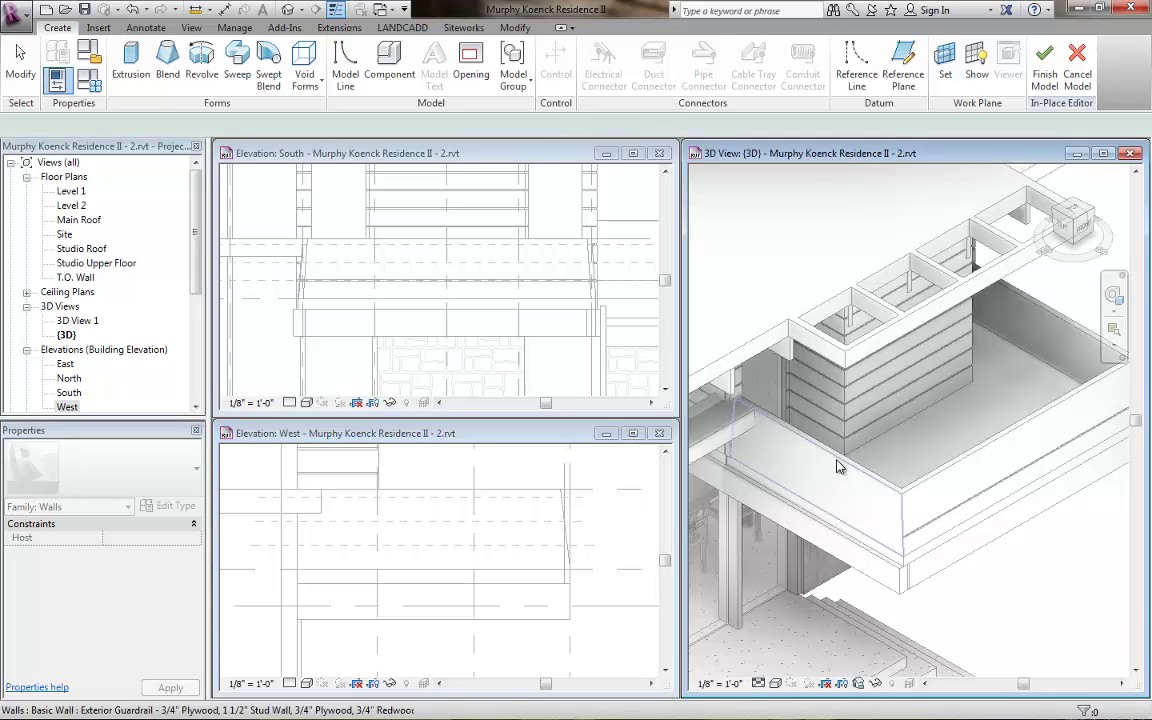
pyautogui.click(838, 467)
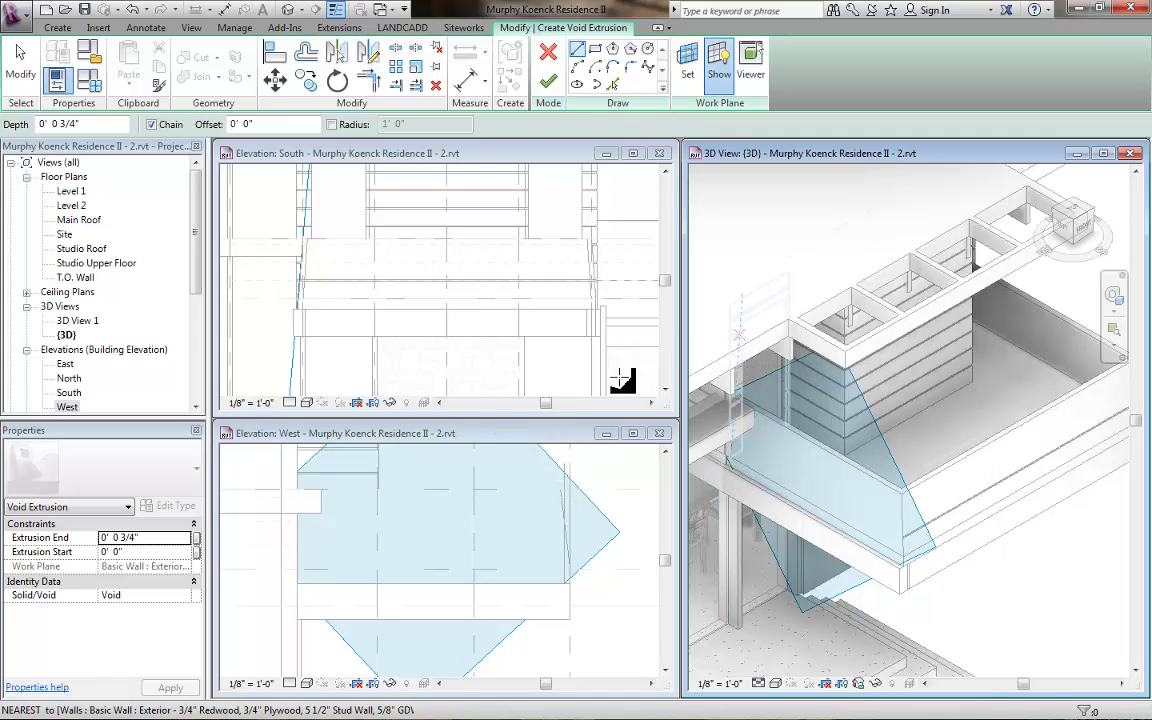
pyautogui.click(720, 88)
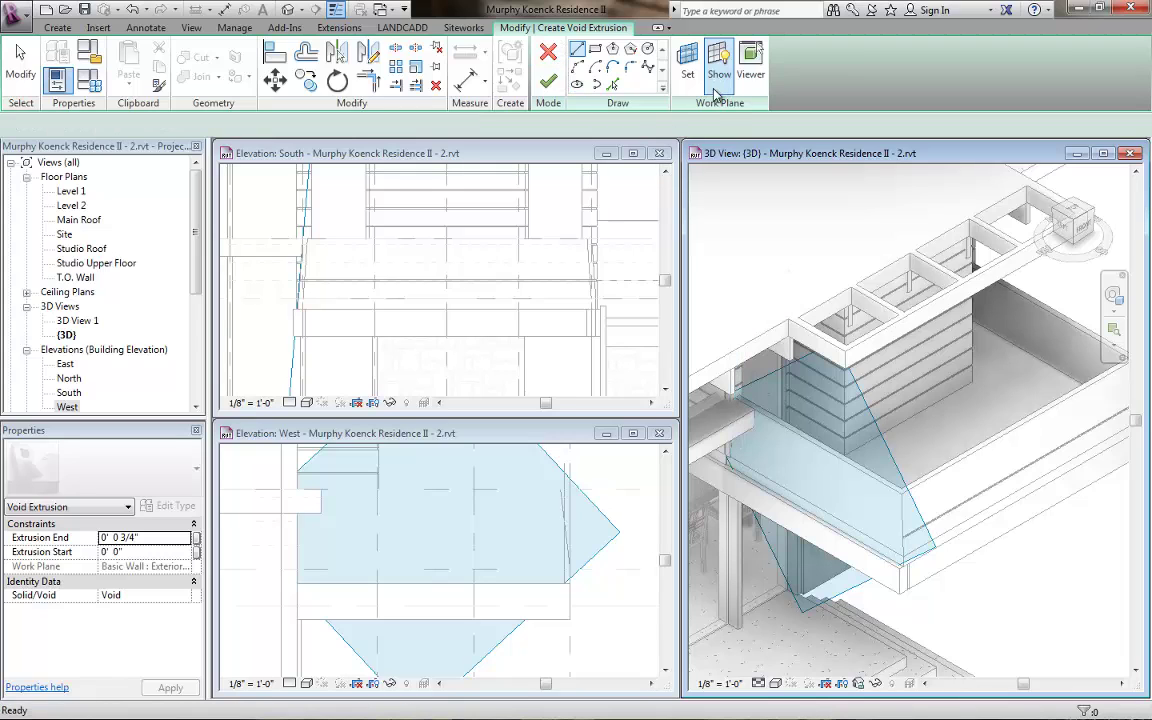
pyautogui.click(720, 73)
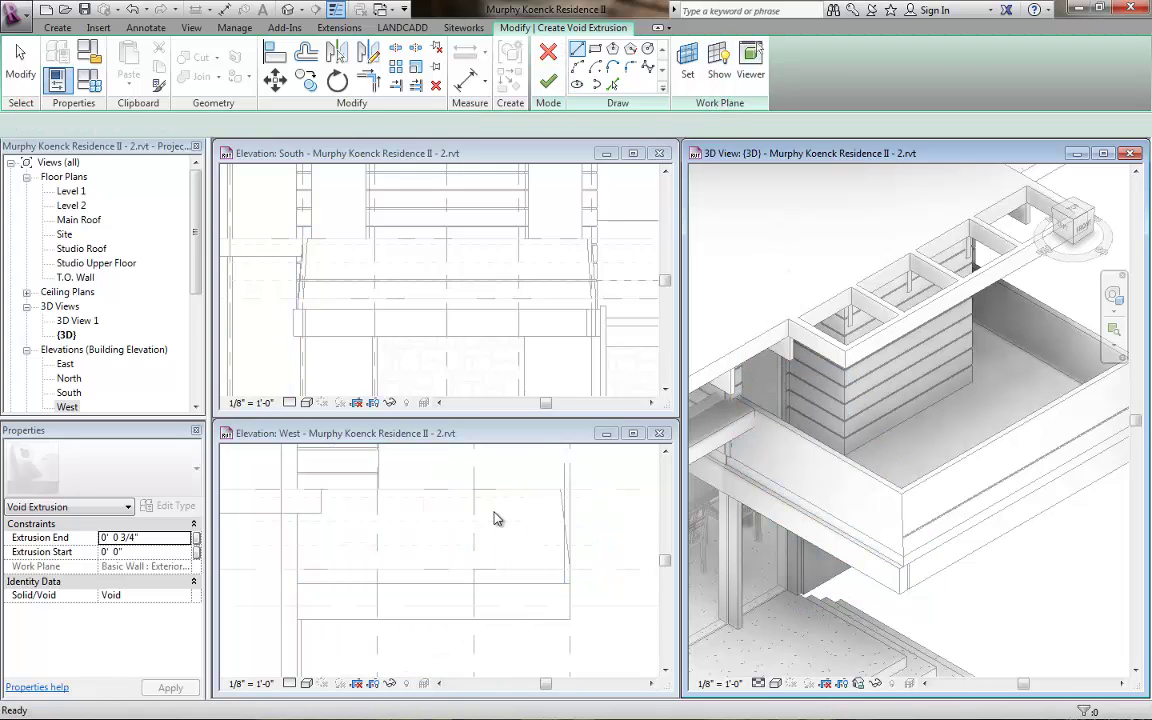
# Sketch a horizontal line about 10'-3" long across the guardrail face in the West elevation.
pyautogui.click(613, 85)
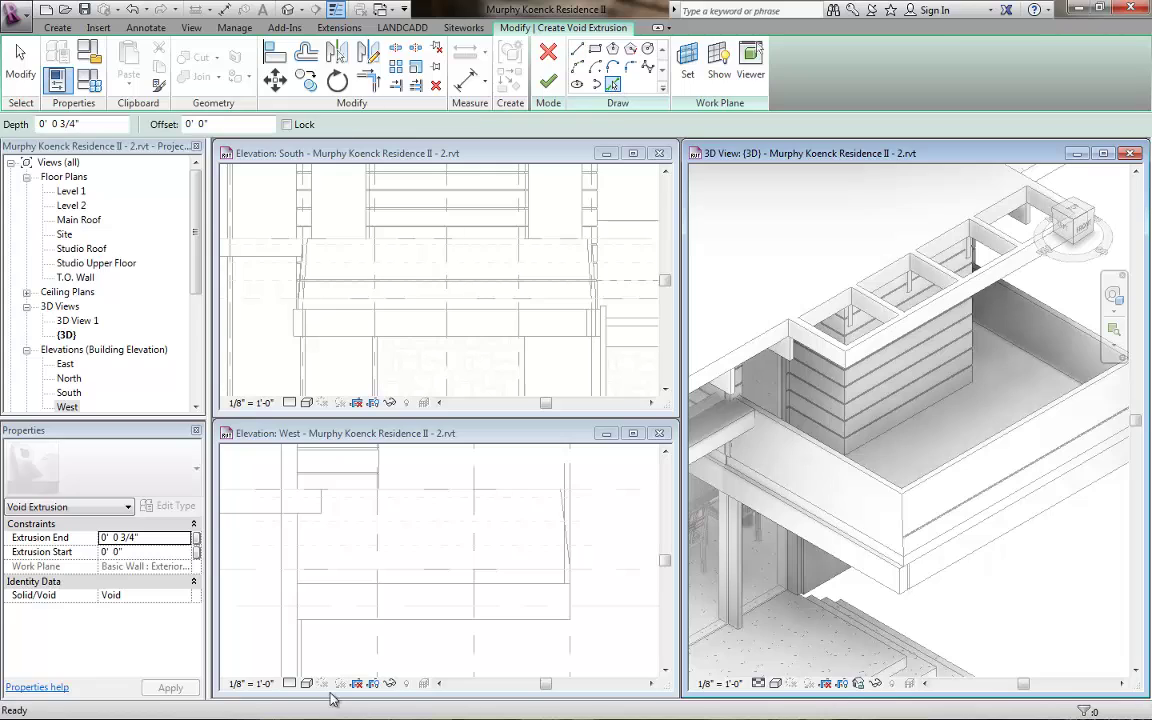
pyautogui.click(334, 540)
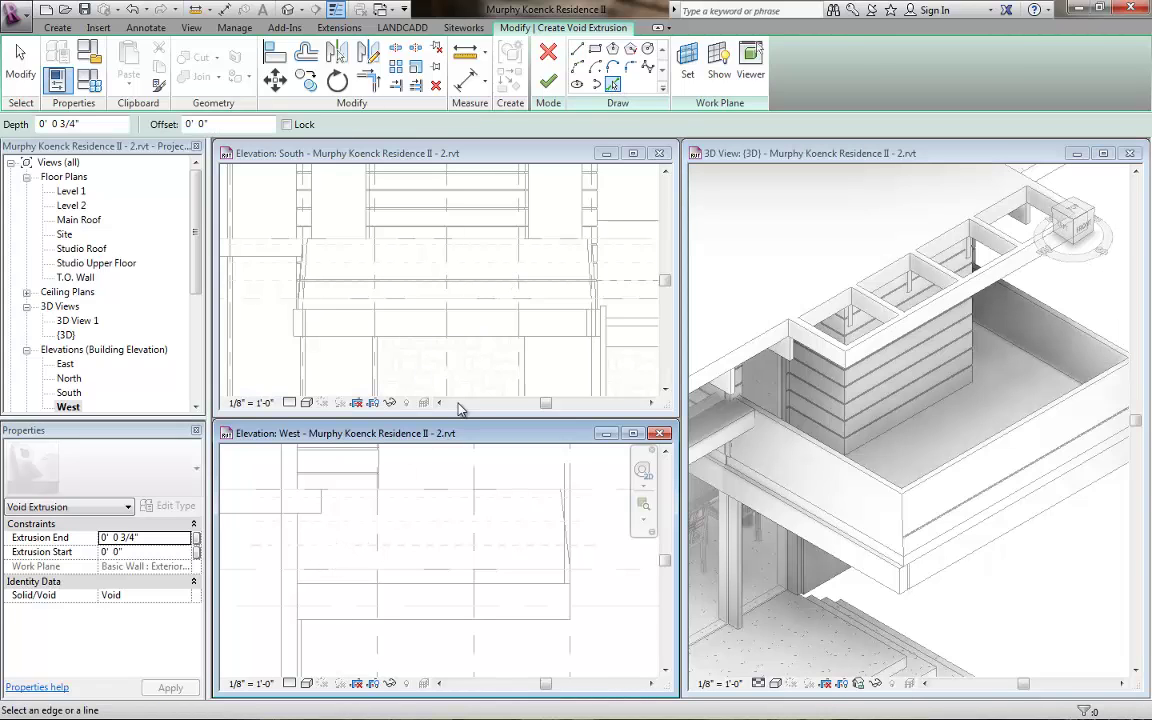
pyautogui.click(577, 54)
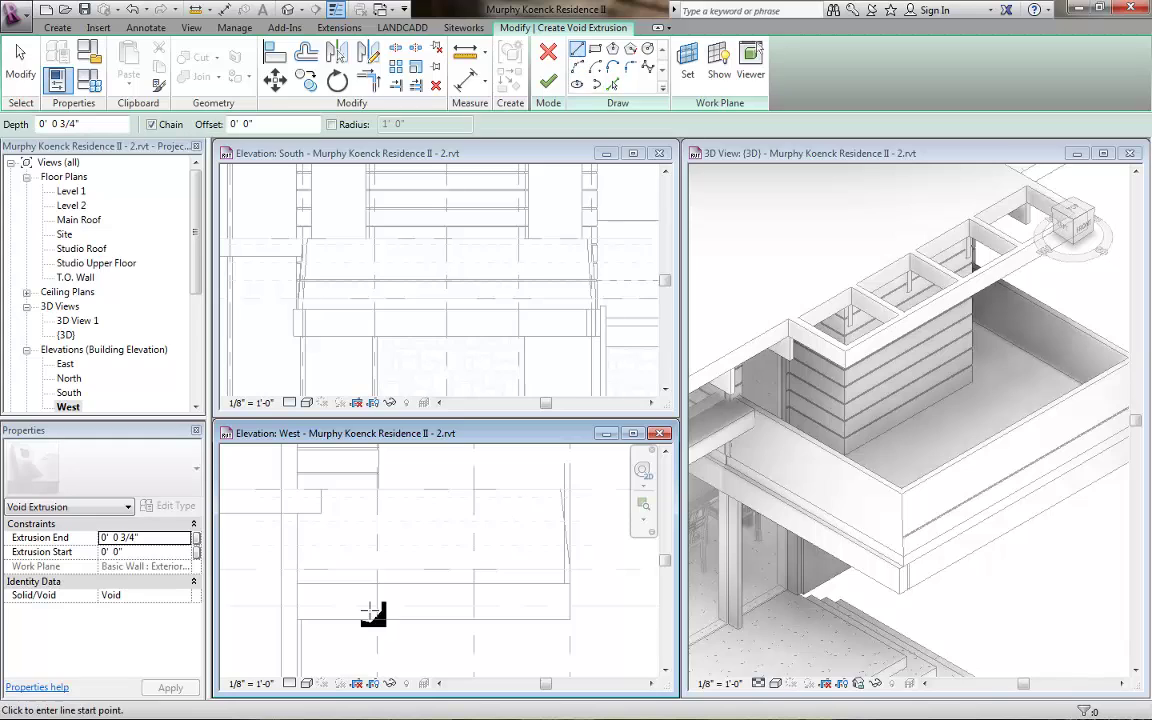
pyautogui.click(300, 540)
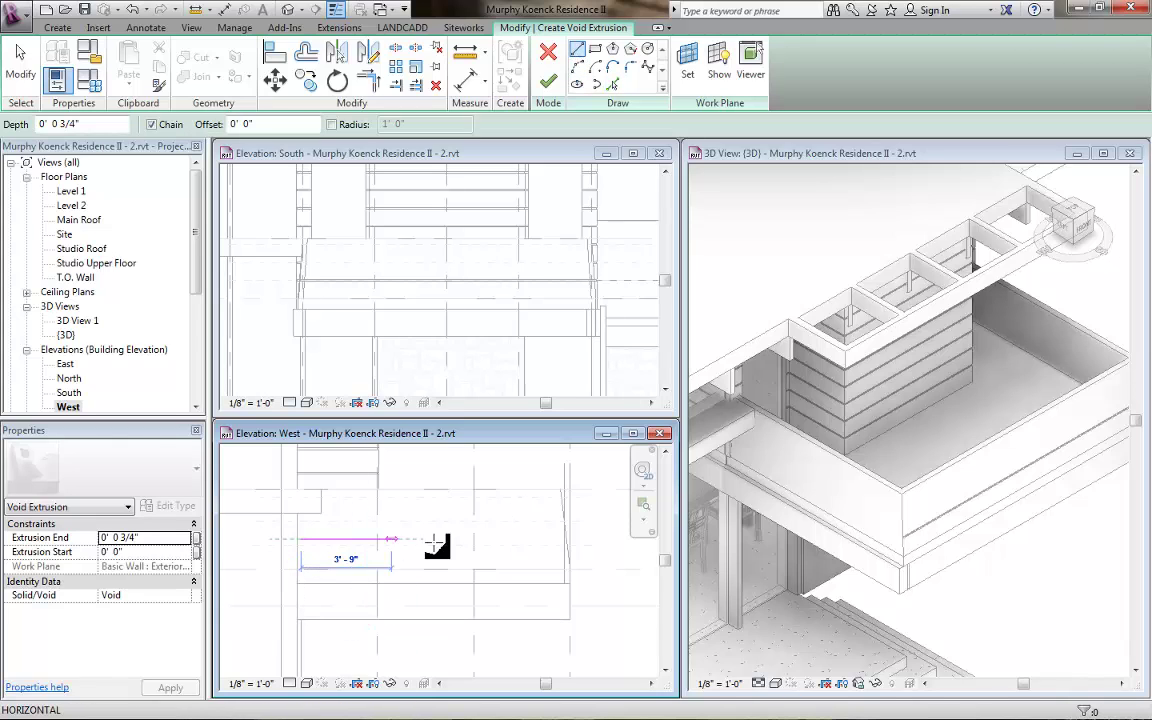
pyautogui.click(549, 540)
pyautogui.press('Escape')
pyautogui.press('Escape')
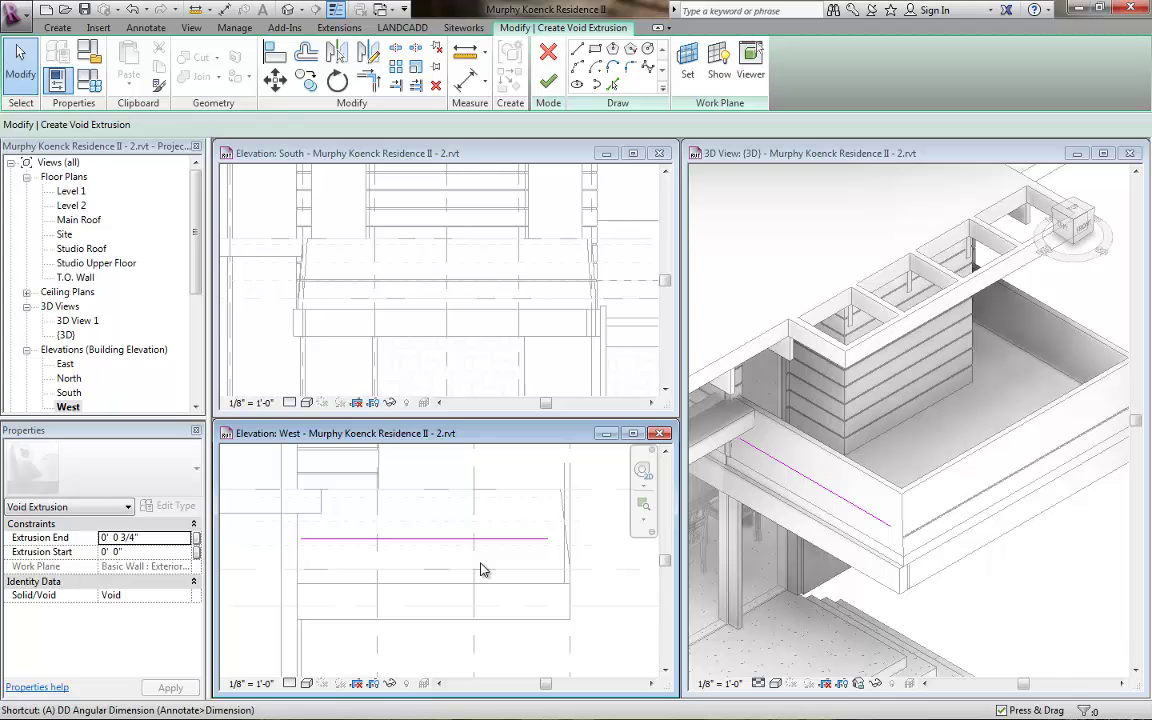
# Align the sketched horizontal line to the lowest reveal reference plane on the guardrail in the West elevation.
pyautogui.press('a')
pyautogui.press('l')
pyautogui.click(442, 546)
pyautogui.click(445, 539)
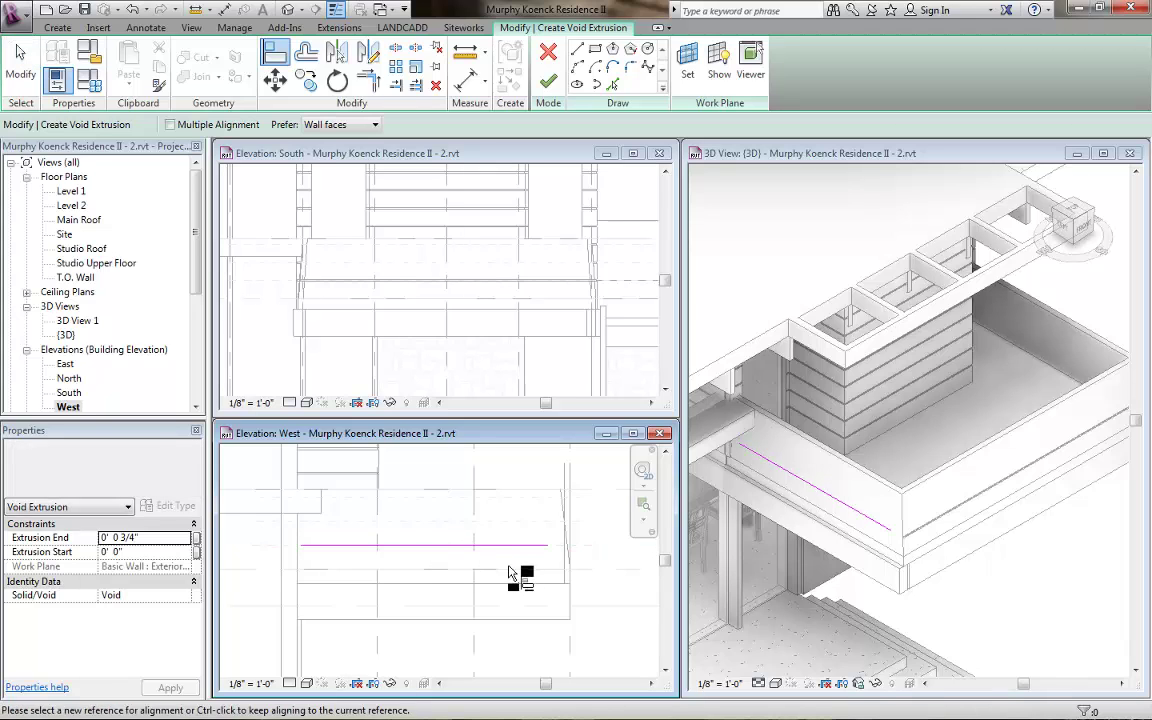
pyautogui.press('Escape')
# Add the outline of the west guardrail's outer face to the sketch by picking its chain of edges in the 3D view.
pyautogui.click(790, 510)
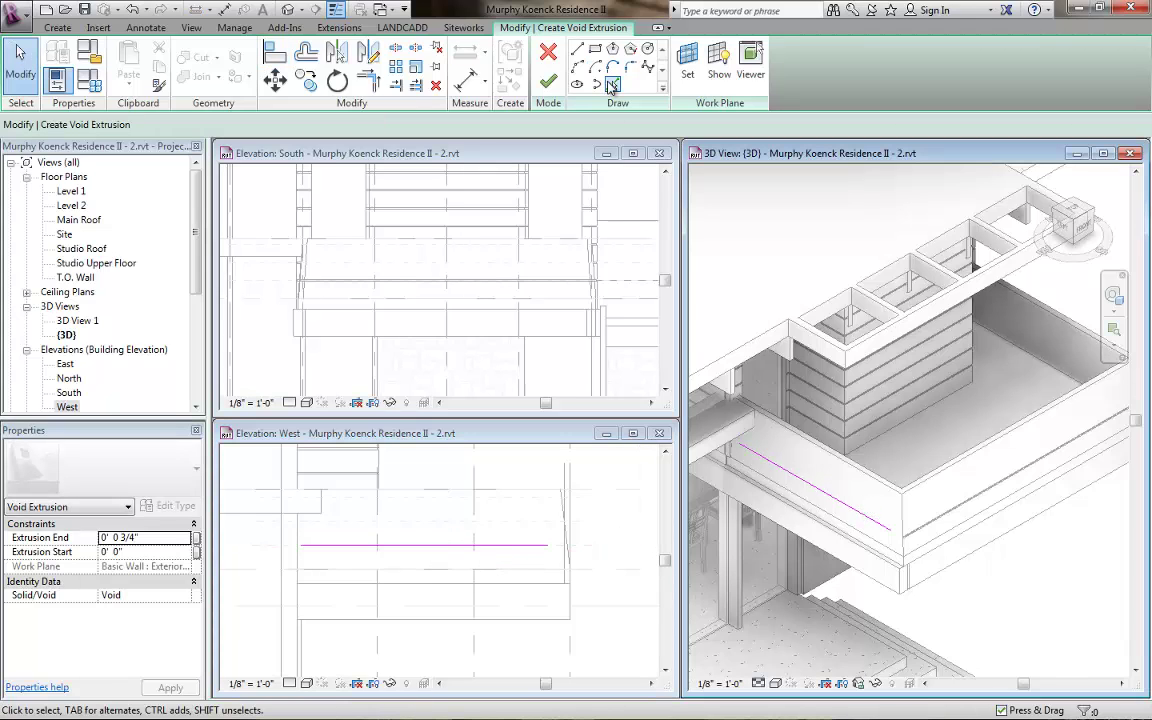
pyautogui.press('p')
pyautogui.press('l')
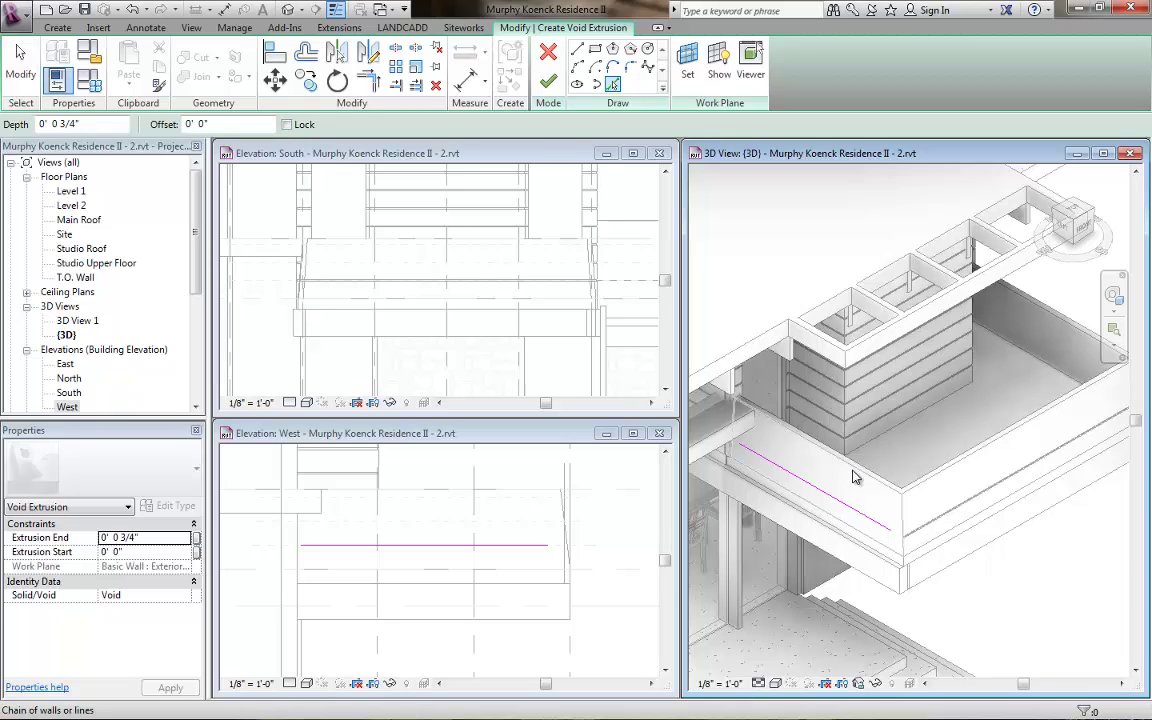
pyautogui.click(855, 477)
pyautogui.press('Escape')
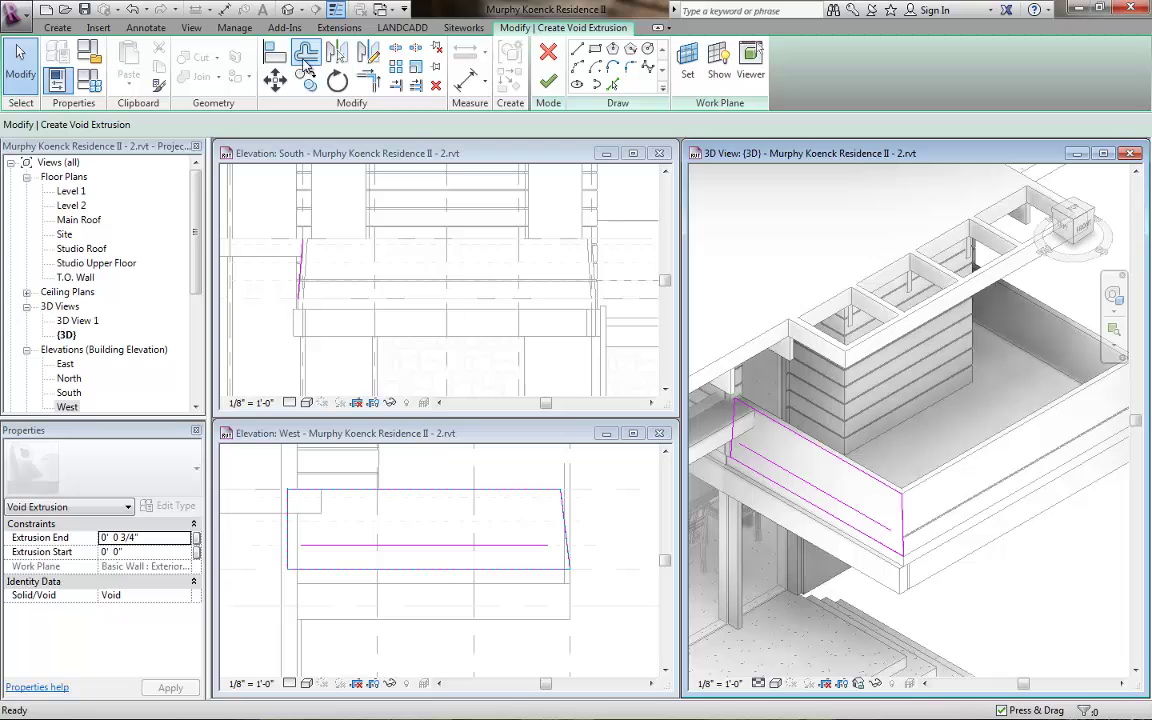
# Offset copies of the horizontal line 1/2" above and below it in the West elevation, and delete the original centre line.
pyautogui.click(305, 55)
pyautogui.scroll(5, 432, 559)
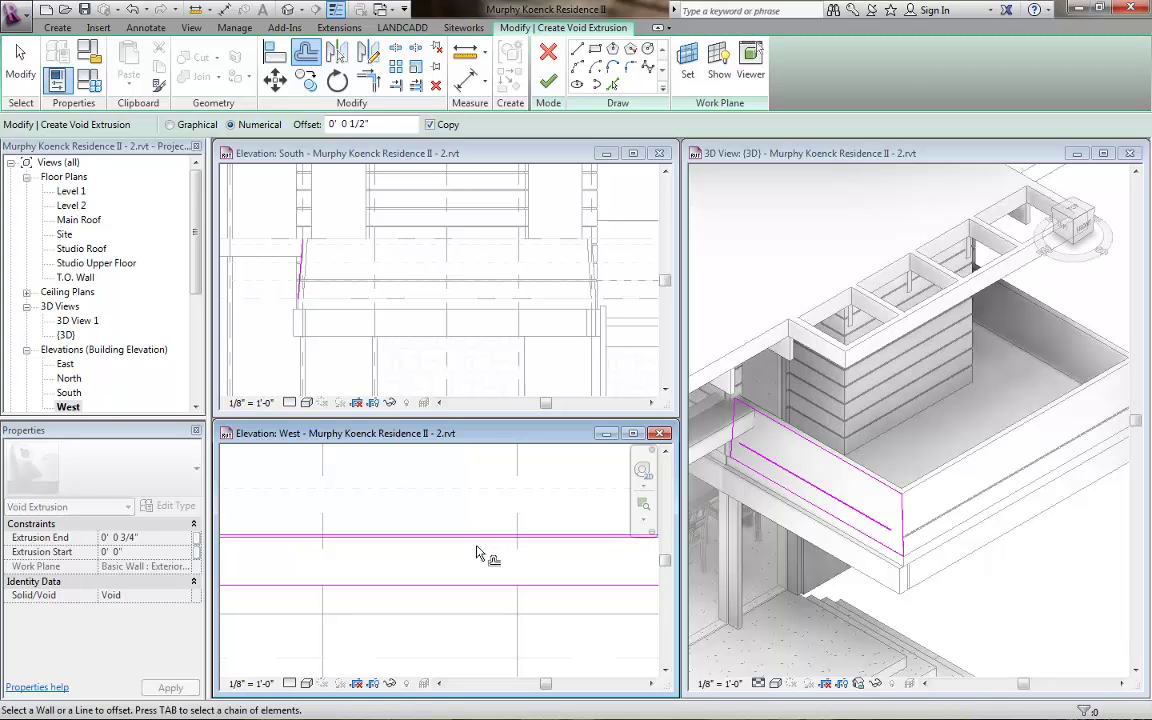
pyautogui.scroll(3, 479, 540)
pyautogui.click(476, 536)
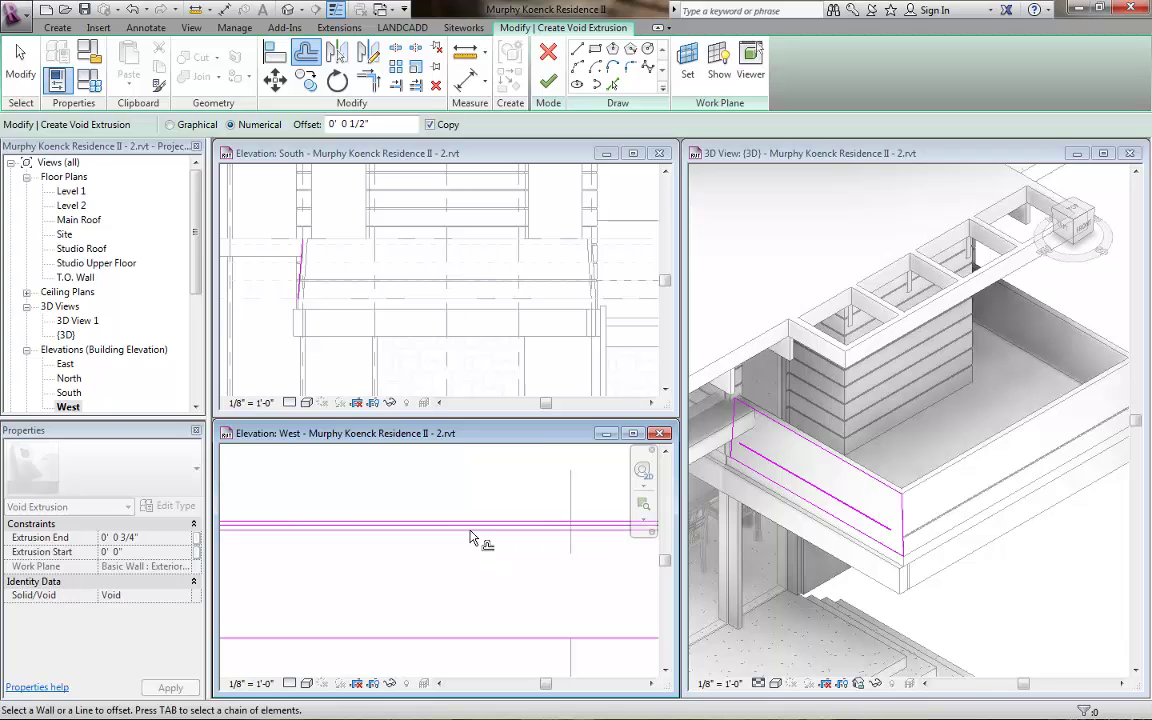
pyautogui.press('Escape')
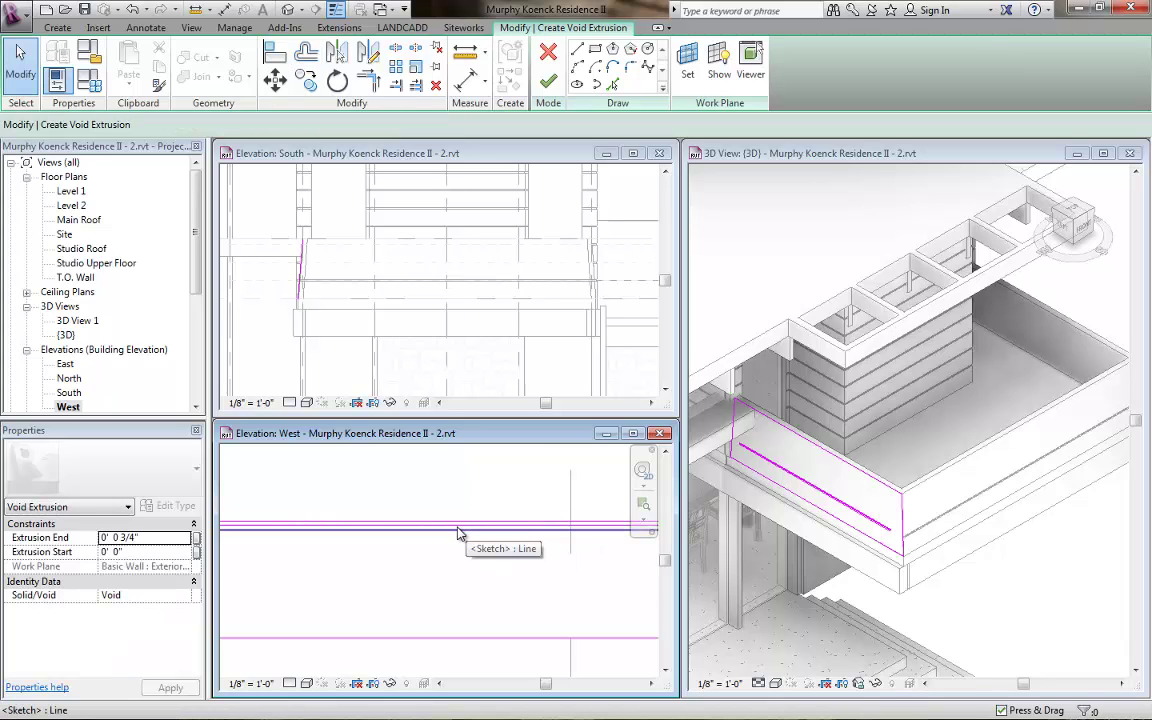
pyautogui.click(446, 531)
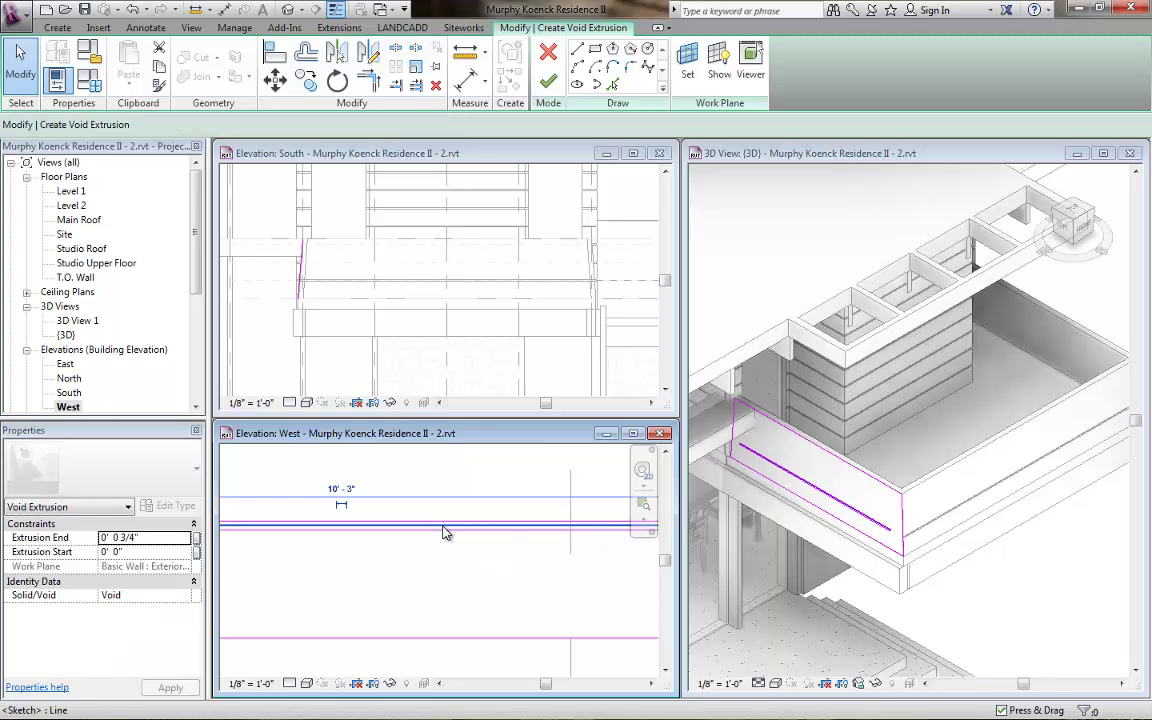
pyautogui.press('Escape')
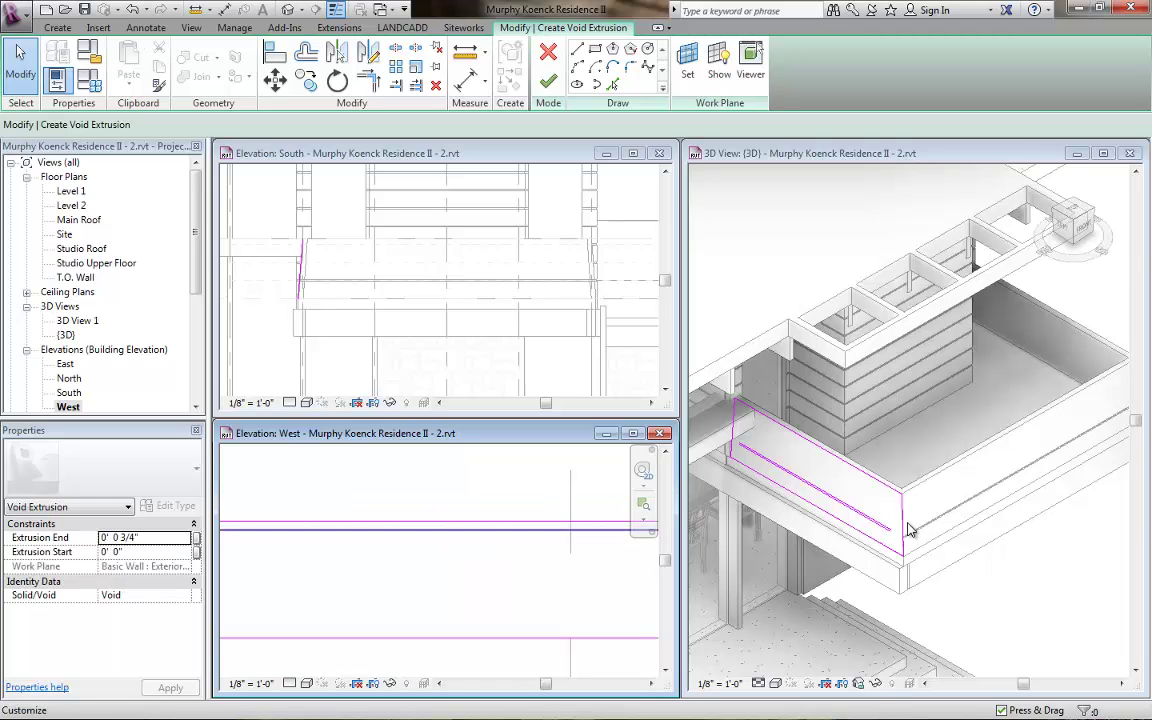
# Trim and extend both reveal lines to the sloped outline edge at the guardrail's southwest corner in the 3D view.
pyautogui.click(898, 545)
pyautogui.scroll(4, 898, 545)
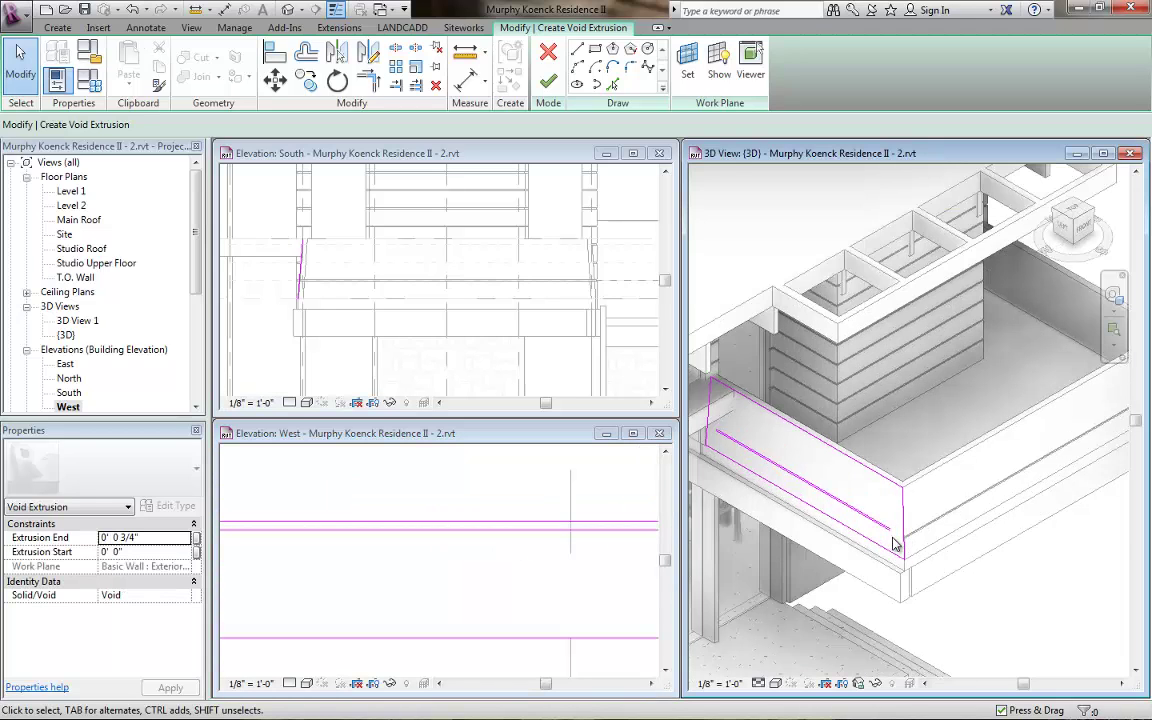
pyautogui.scroll(3, 895, 545)
pyautogui.press('t')
pyautogui.press('r')
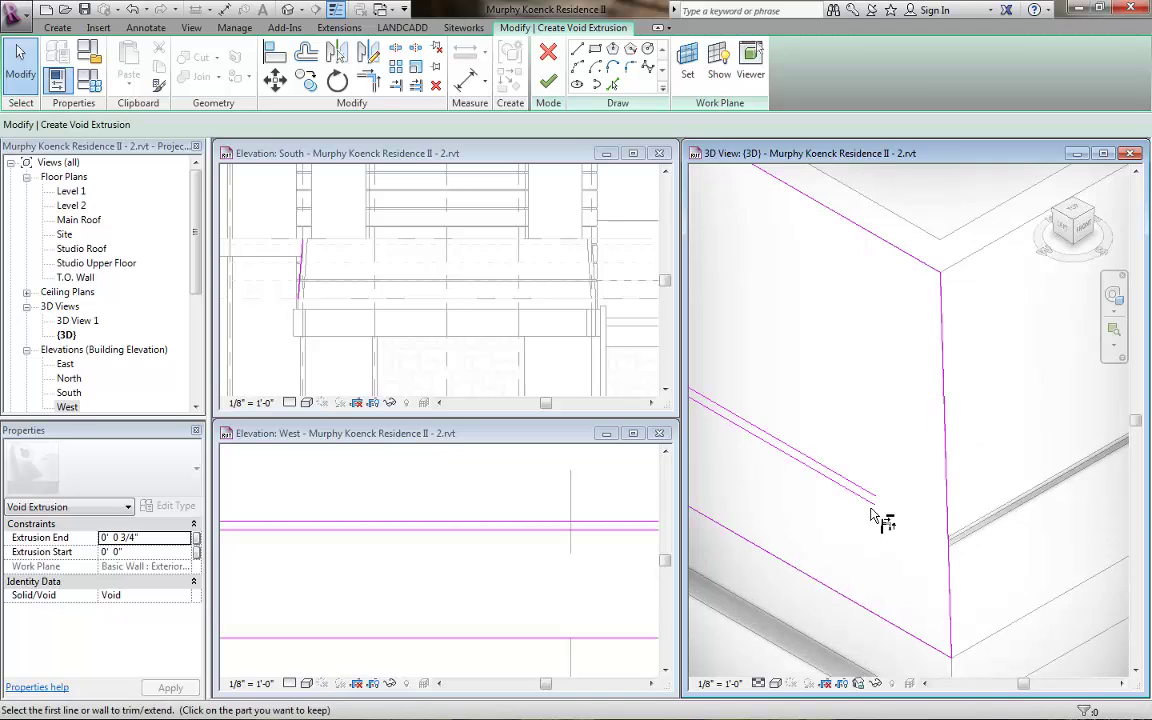
pyautogui.click(874, 503)
pyautogui.click(955, 530)
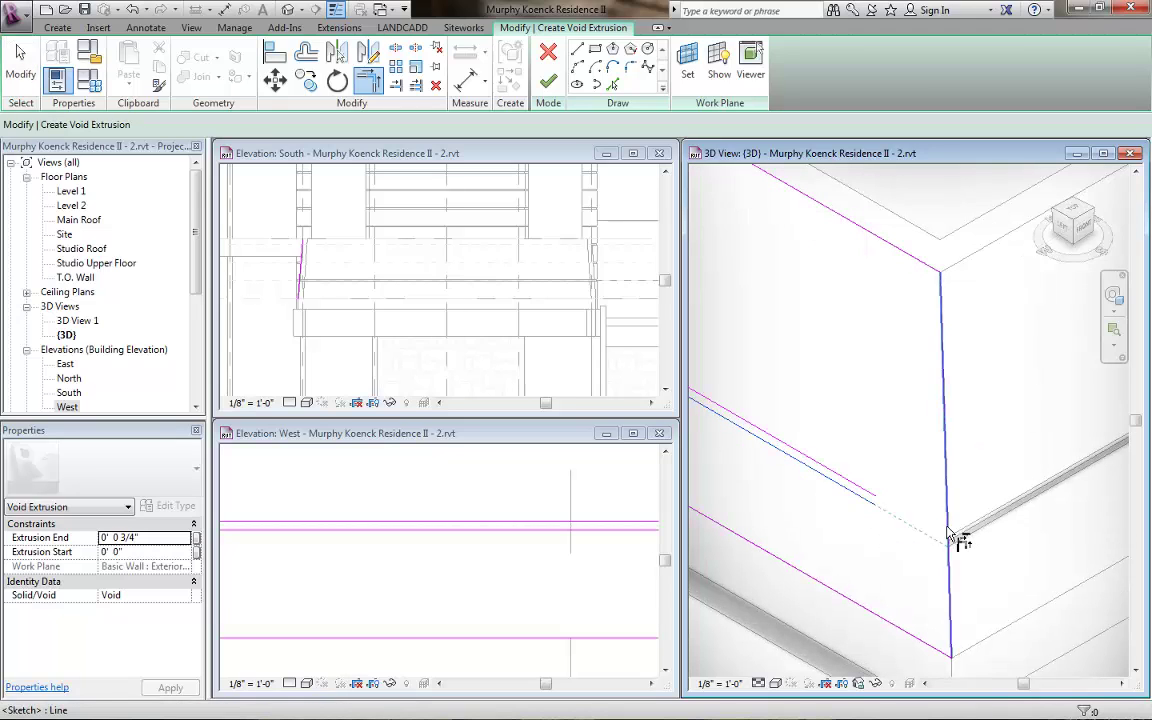
pyautogui.click(878, 505)
pyautogui.click(945, 538)
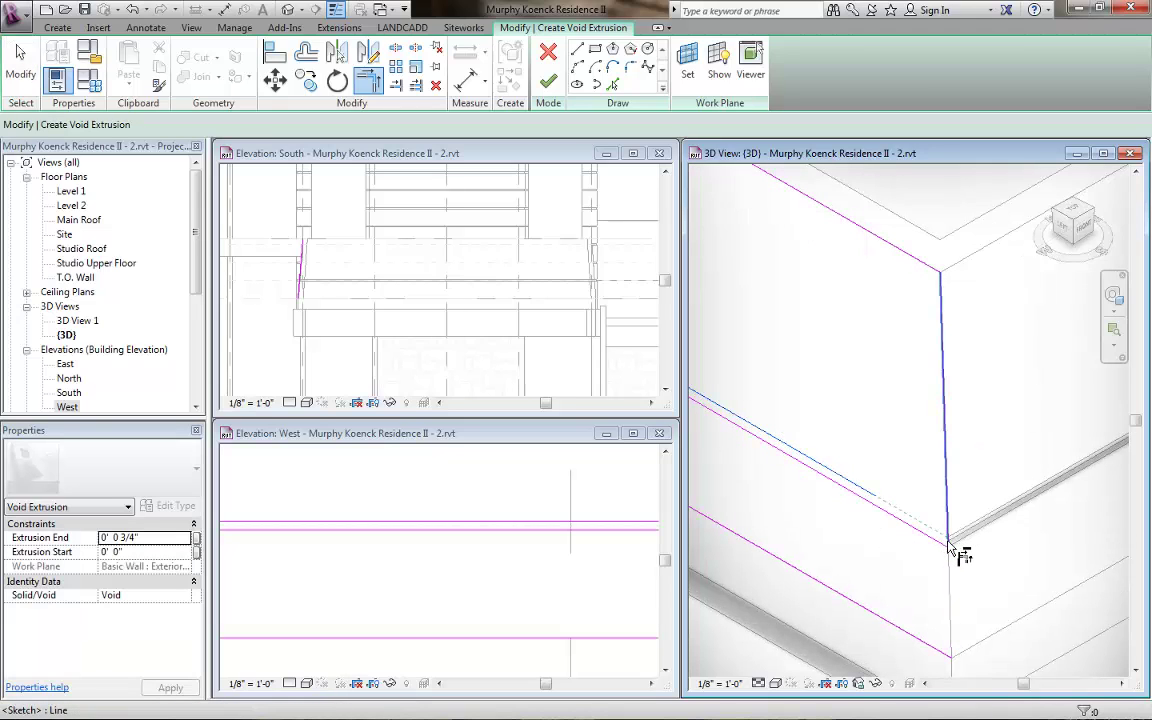
pyautogui.press('Escape')
# Delete the outline's remaining bottom and top edge lines from the void extrusion sketch.
pyautogui.click(910, 633)
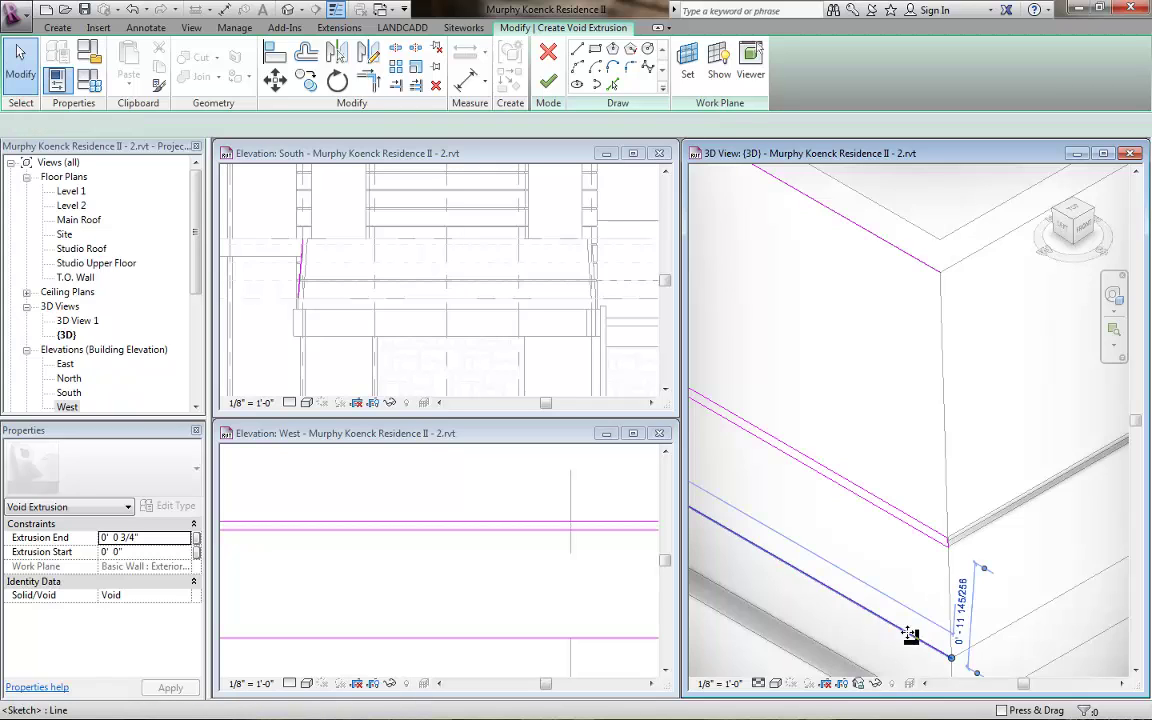
pyautogui.press('Delete')
pyautogui.click(923, 266)
pyautogui.press('Delete')
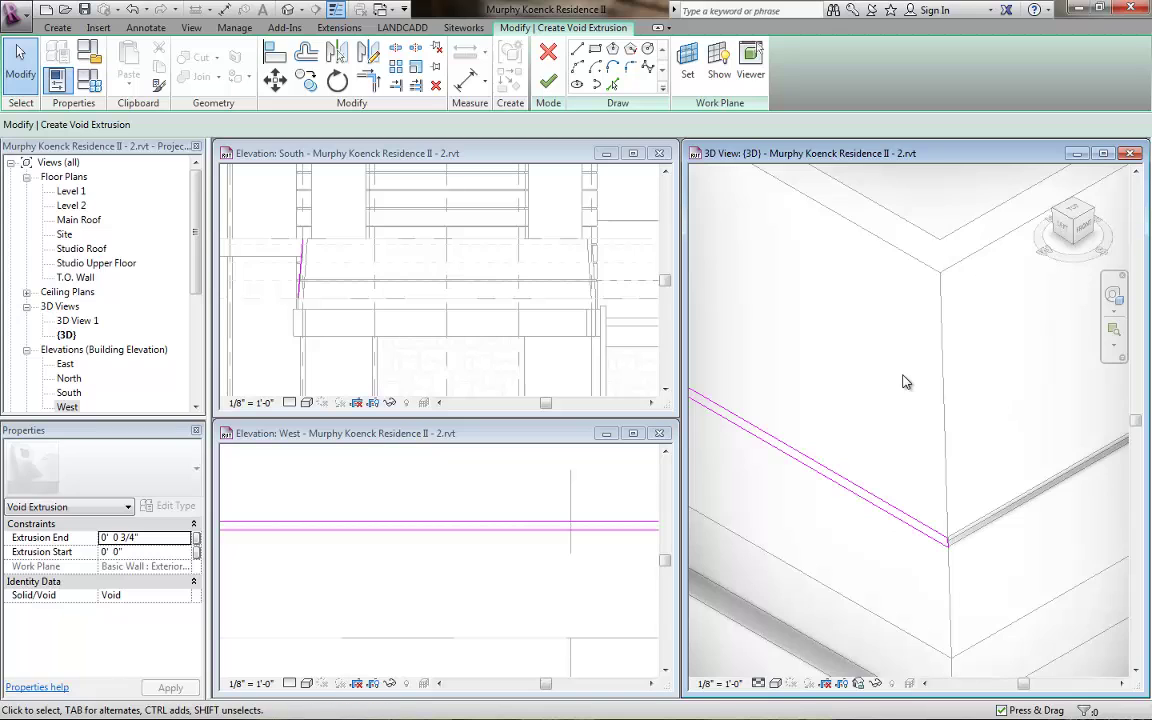
# Trim and extend both reveal lines to the sloped outline edge at the guardrail's north end, closing the lower reveal profile.
pyautogui.scroll(-3, 905, 381)
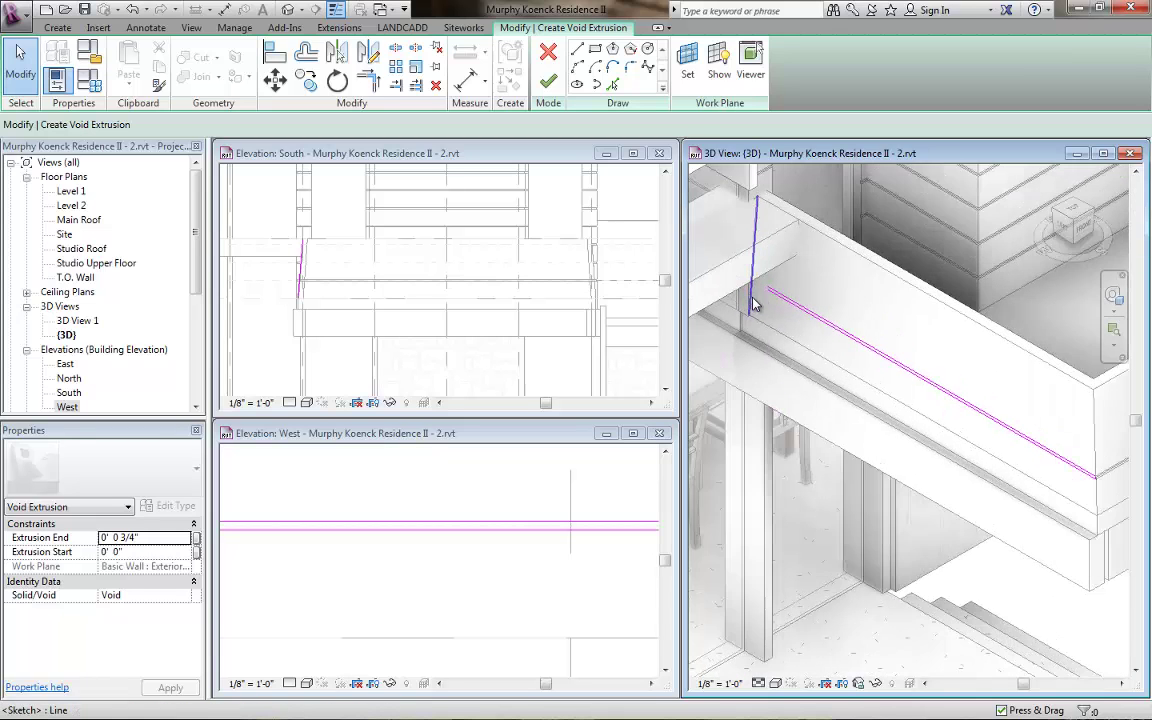
pyautogui.scroll(4, 753, 295)
pyautogui.press('t')
pyautogui.press('r')
pyautogui.click(802, 292)
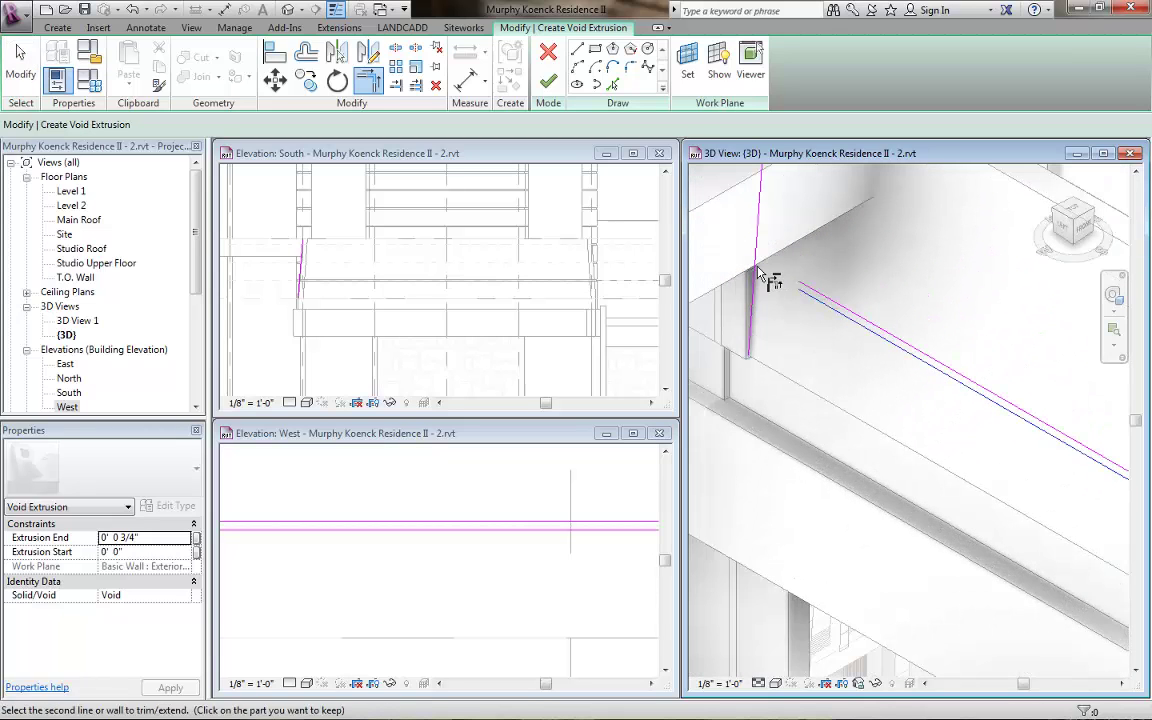
pyautogui.click(758, 265)
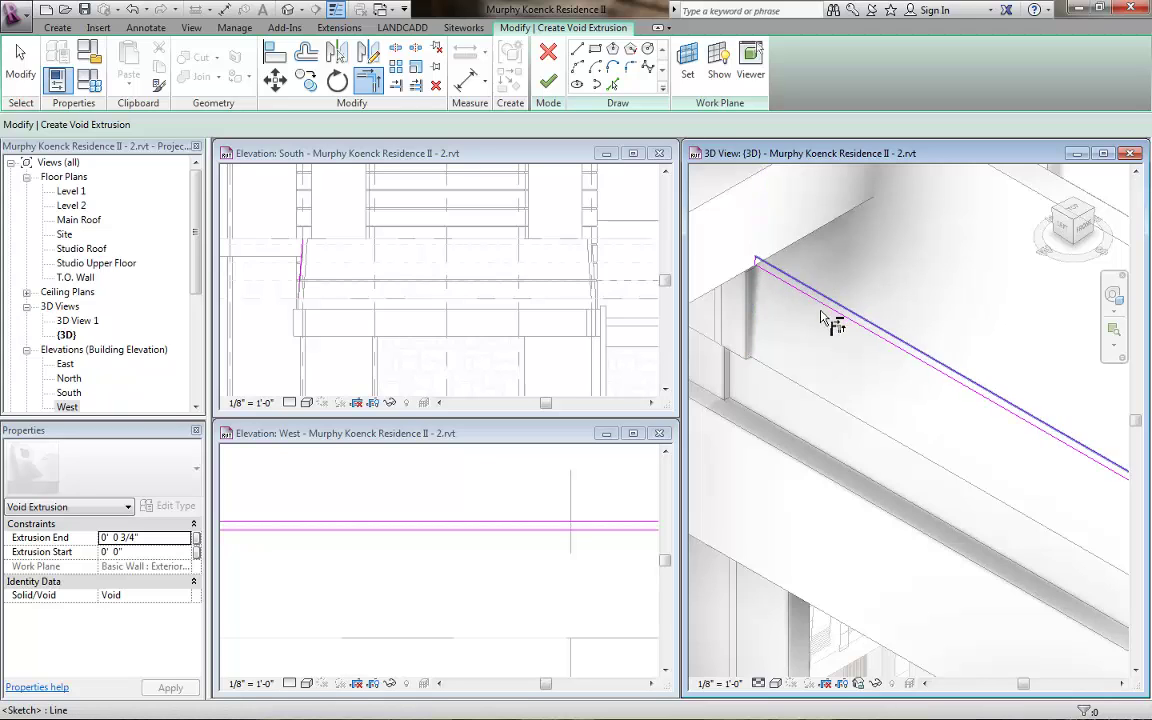
pyautogui.press('Escape')
# Sketch a second horizontal line about 10'-7" long above the lower reveal in the West elevation.
pyautogui.click(474, 565)
pyautogui.scroll(-3, 474, 565)
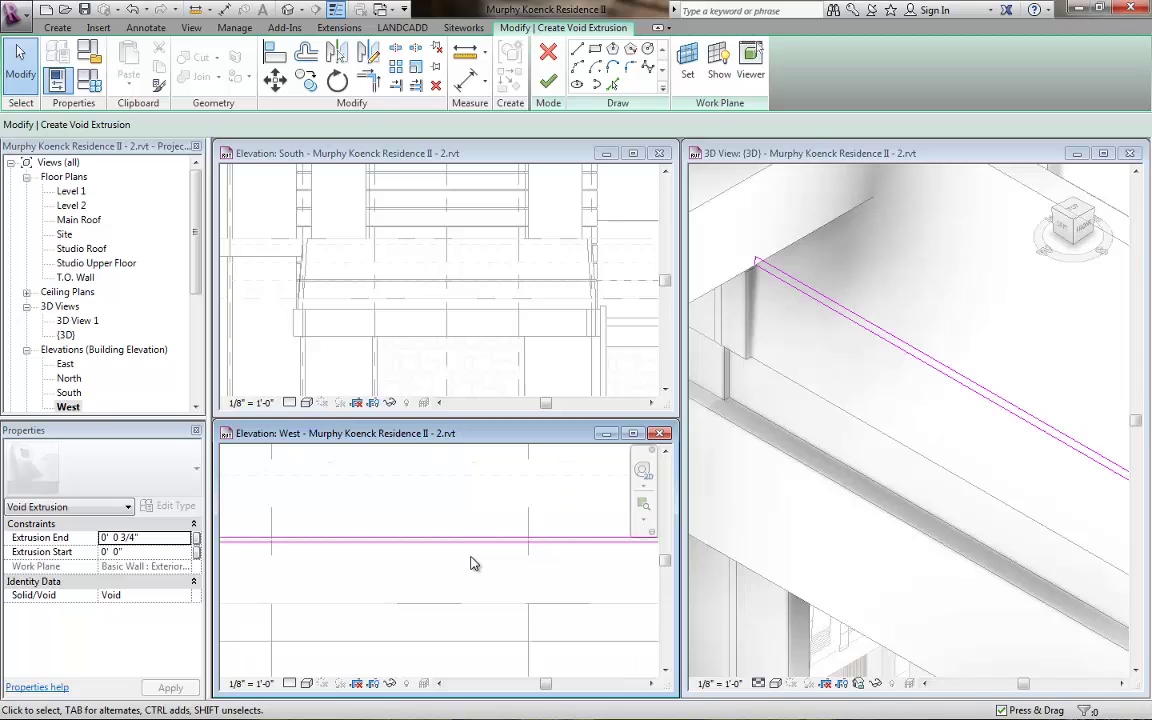
pyautogui.scroll(-3, 414, 556)
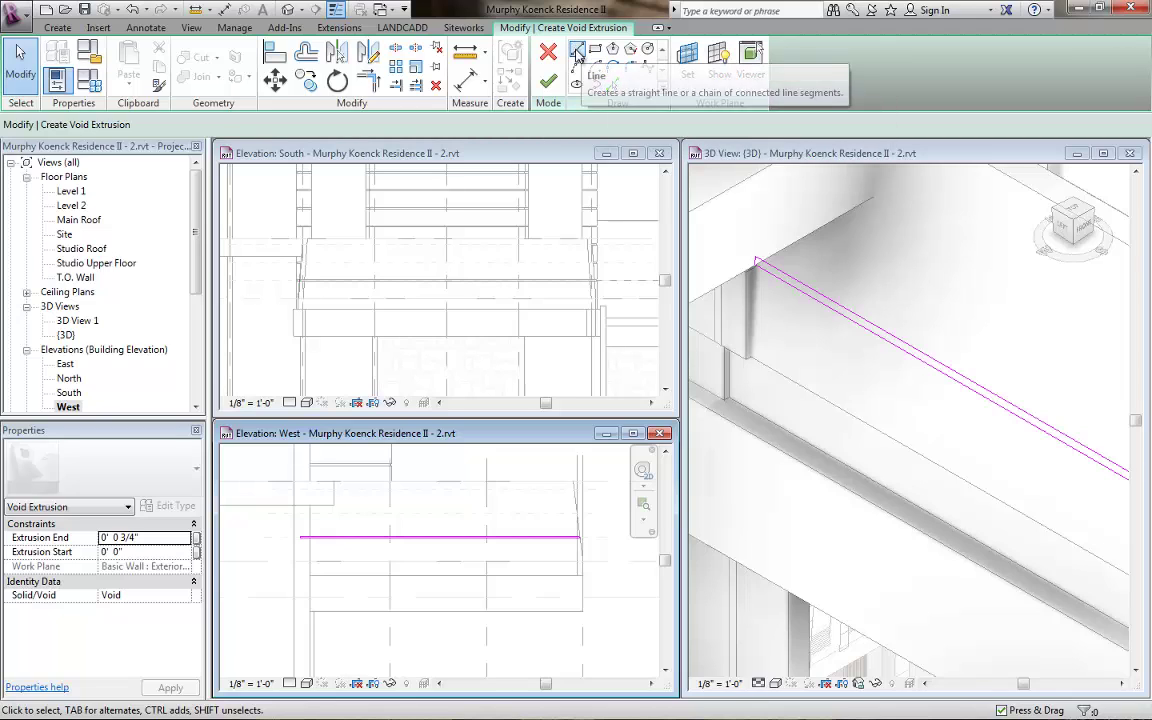
pyautogui.click(577, 49)
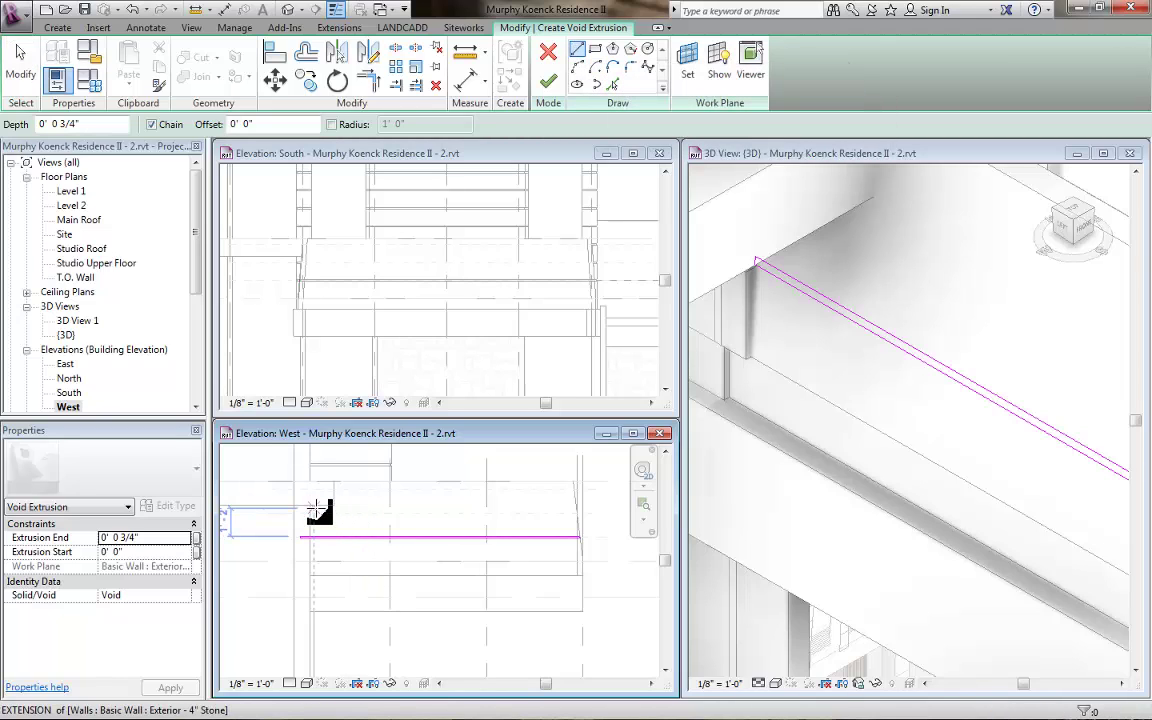
pyautogui.click(312, 508)
pyautogui.click(569, 508)
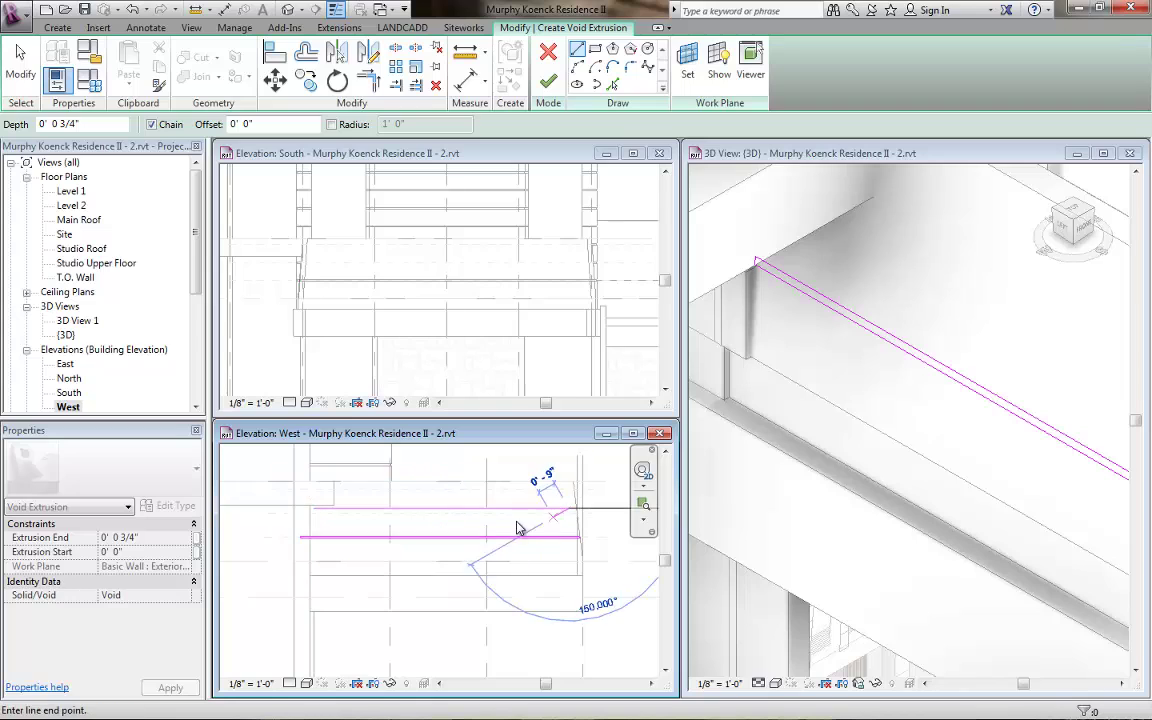
pyautogui.press('Escape')
pyautogui.press('Escape')
# Align the new horizontal line to the reference plane just above the lower reveal in the West elevation.
pyautogui.press('a')
pyautogui.press('l')
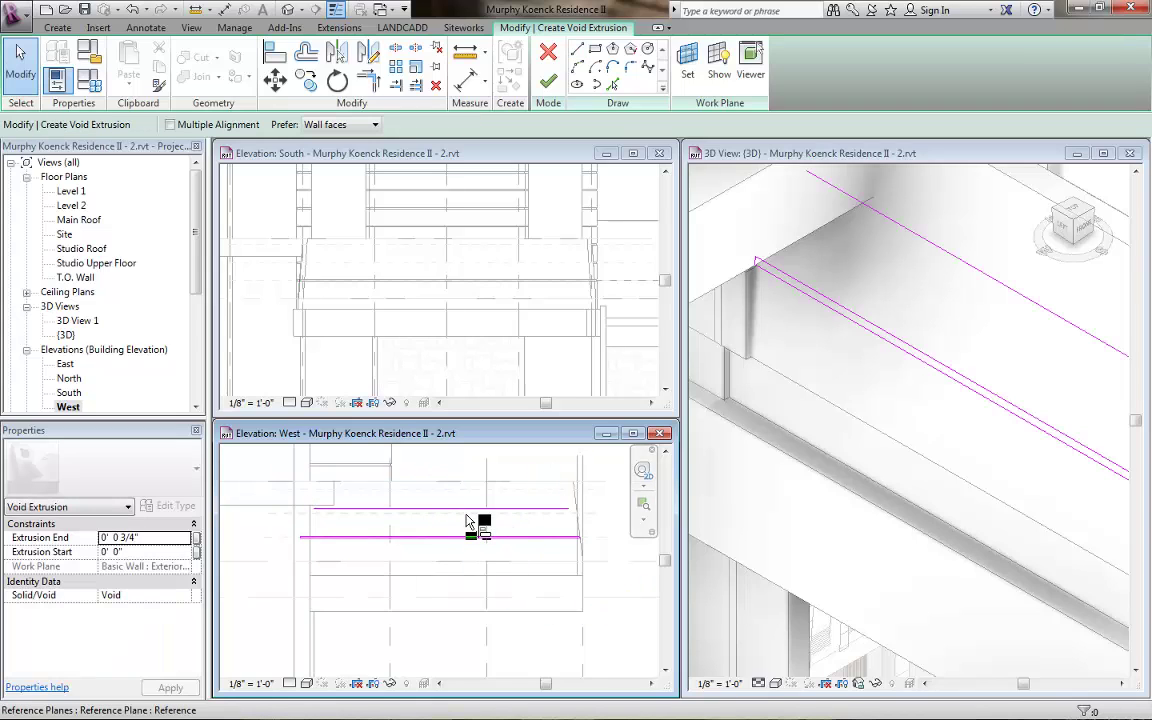
pyautogui.click(475, 509)
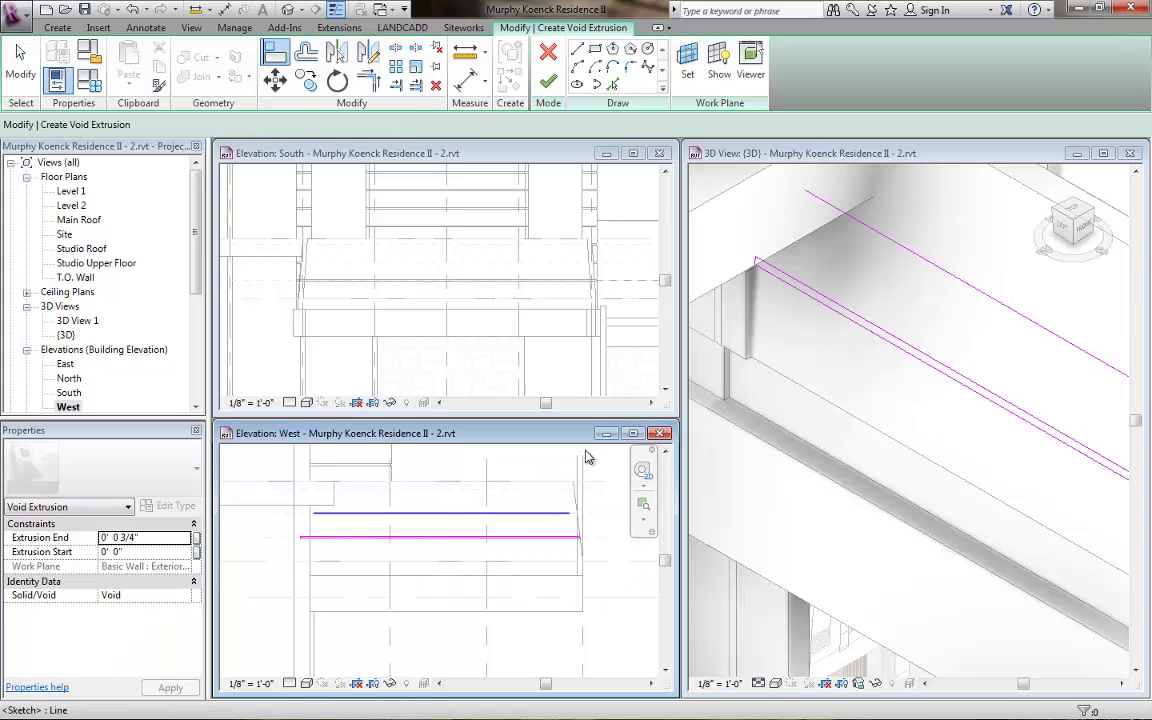
pyautogui.press('Escape')
pyautogui.press('Escape')
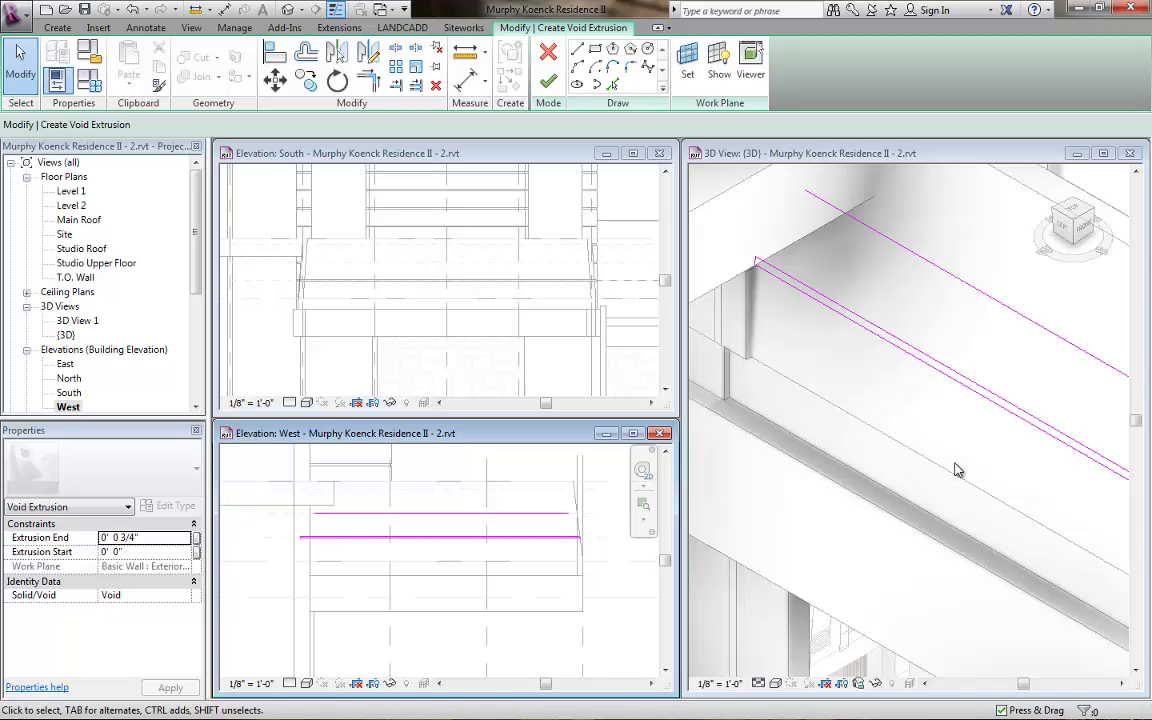
# Offset copies of the new horizontal line 1/2" above and below it in the 3D view, and delete the original centre line.
pyautogui.click(995, 467)
pyautogui.scroll(-2, 834, 358)
pyautogui.moveTo(836, 362)
pyautogui.mouseDown(button='middle')
pyautogui.moveTo(884, 508)
pyautogui.moveTo(830, 383)
pyautogui.moveTo(710, 270)
pyautogui.mouseUp(button='middle')
pyautogui.scroll(2, 884, 415)
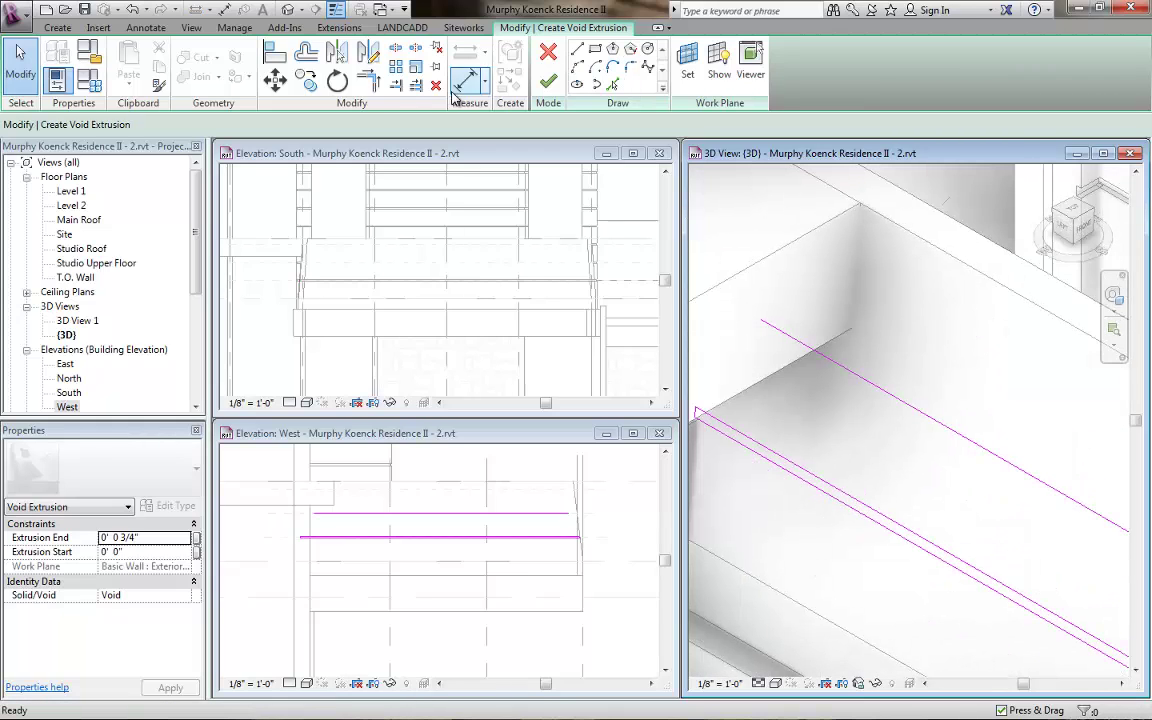
pyautogui.click(307, 54)
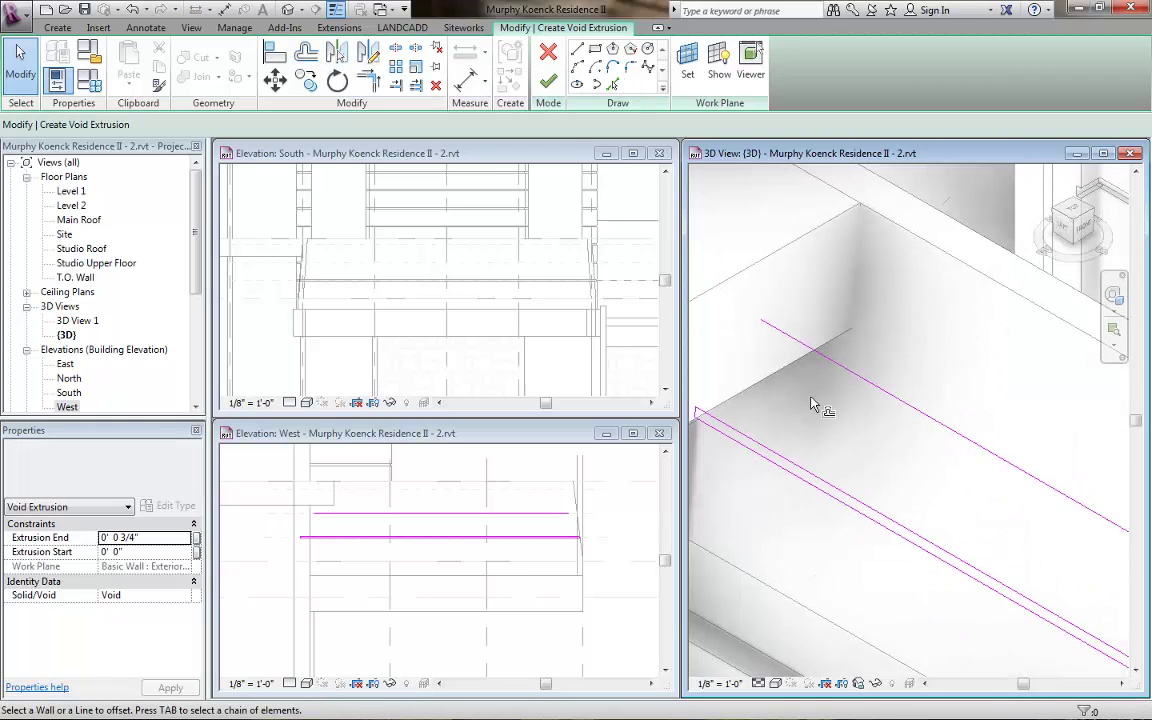
pyautogui.click(927, 420)
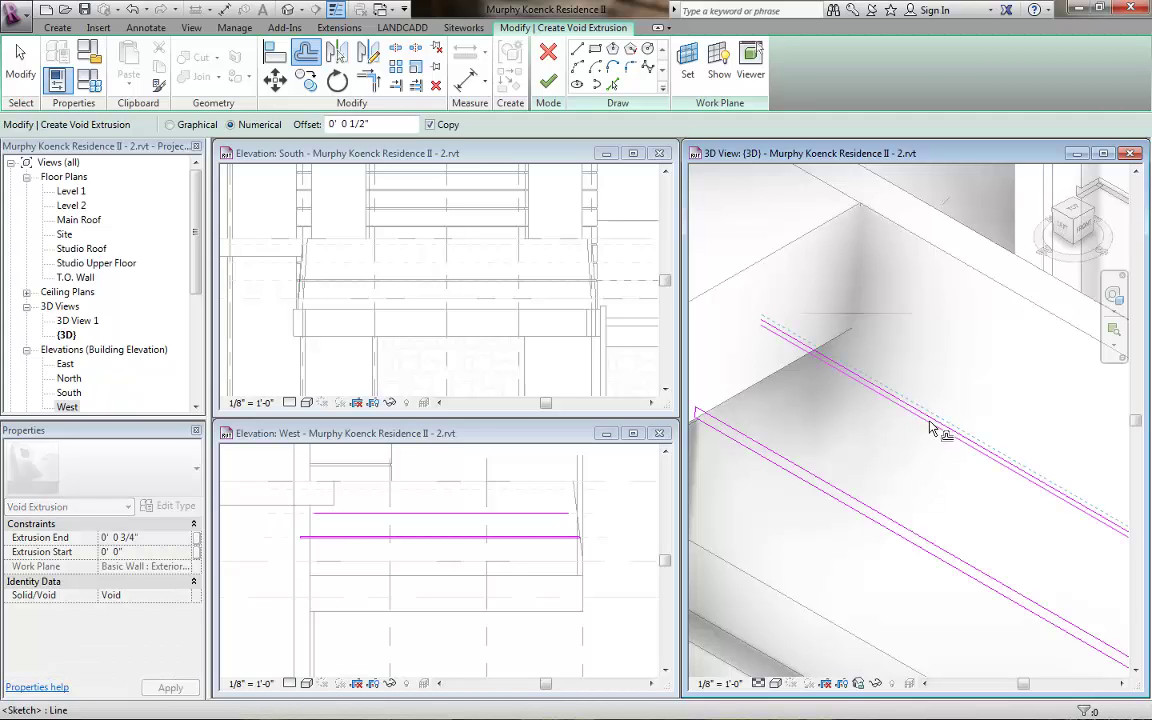
pyautogui.click(930, 428)
pyautogui.press('Escape')
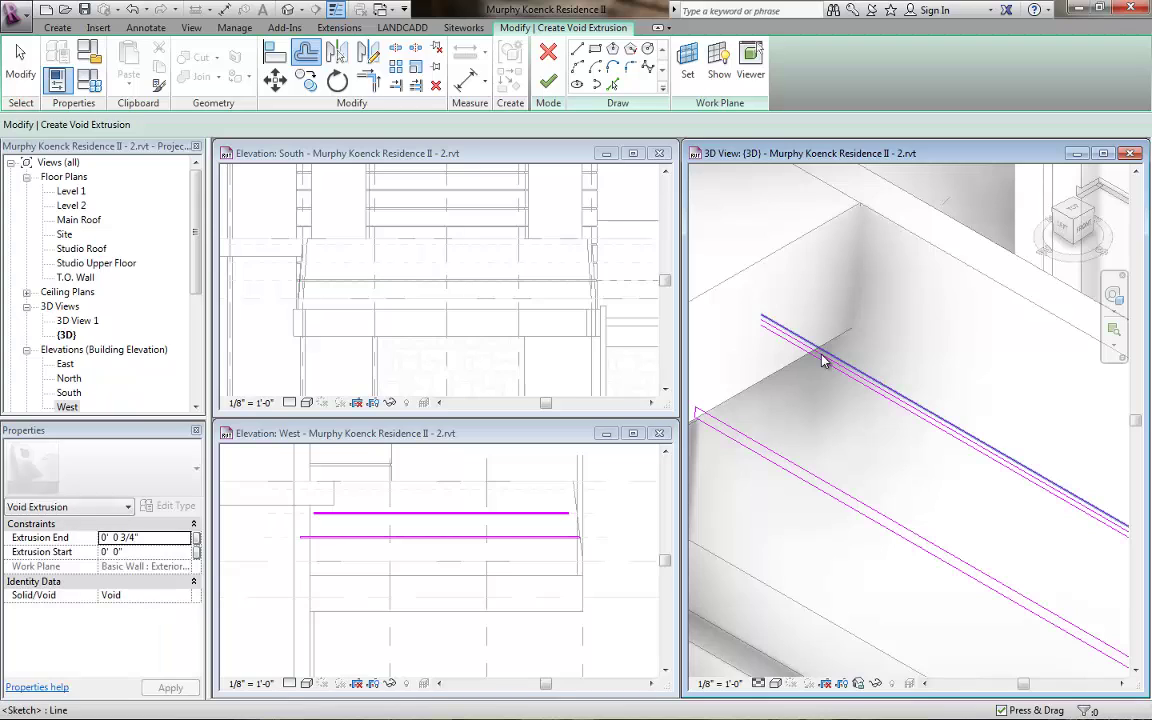
pyautogui.click(822, 362)
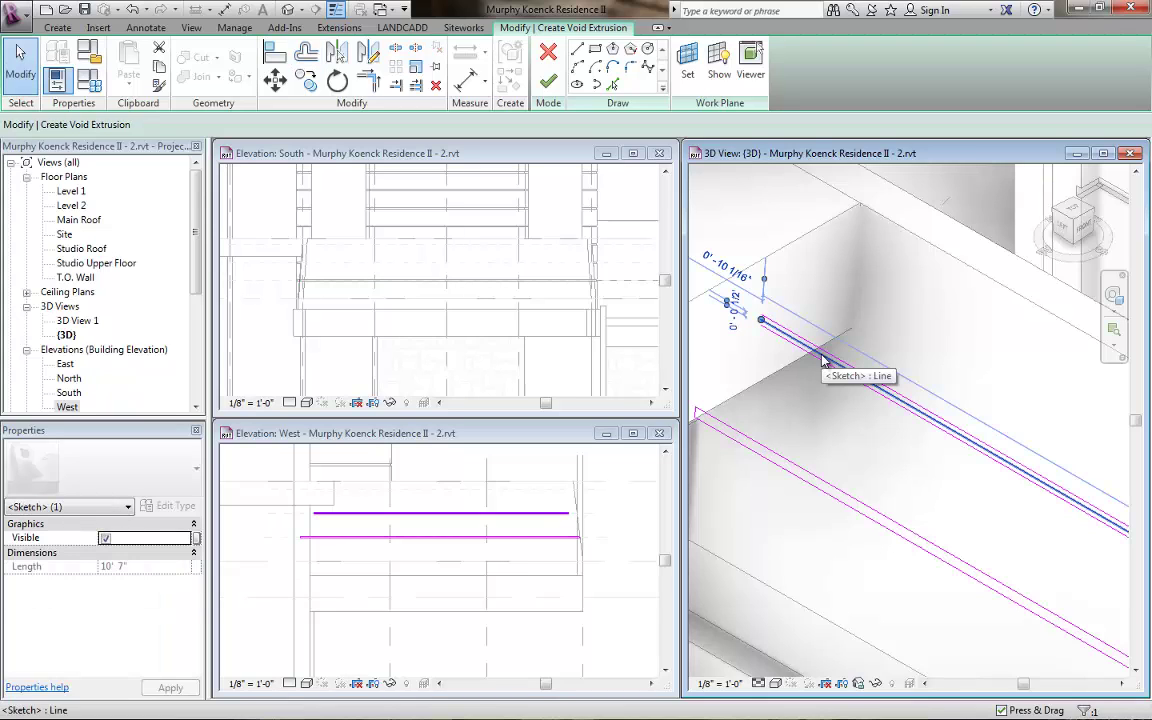
pyautogui.press('Delete')
# Extend the lower reveal's short north end line up to meet the top line of the upper reveal.
pyautogui.moveTo(875, 434); pyautogui.dragTo(876, 435, button='middle')
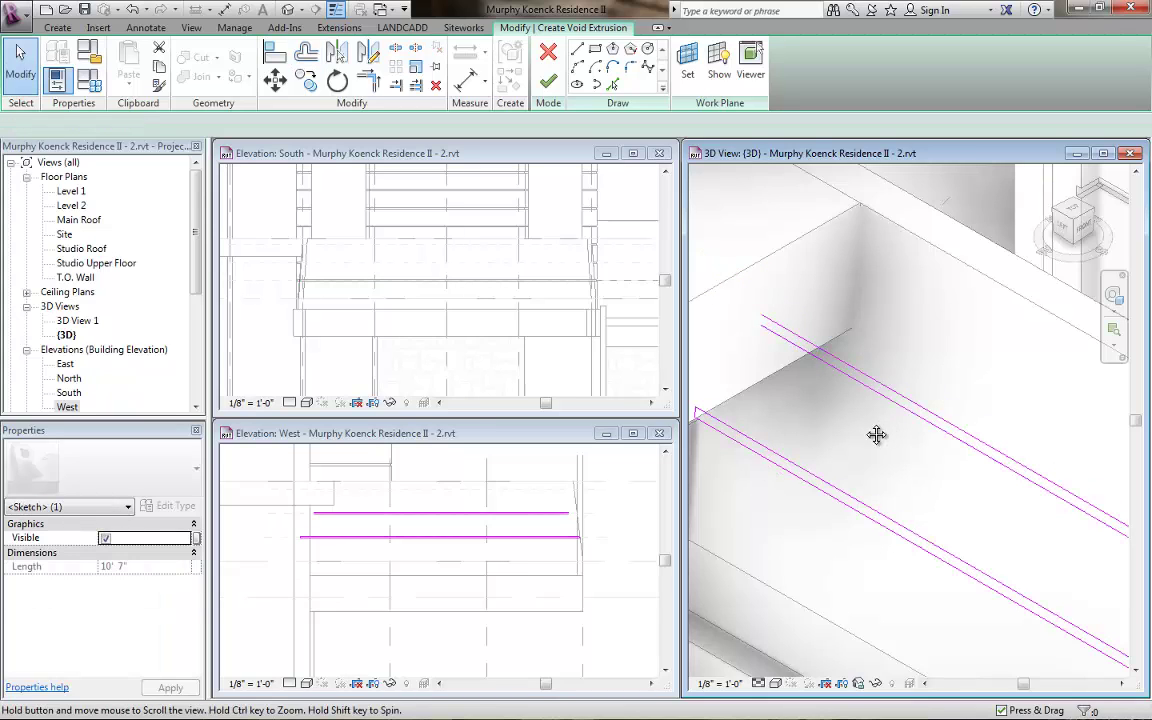
pyautogui.moveTo(774, 430); pyautogui.dragTo(773, 427, button='middle')
pyautogui.click(773, 416)
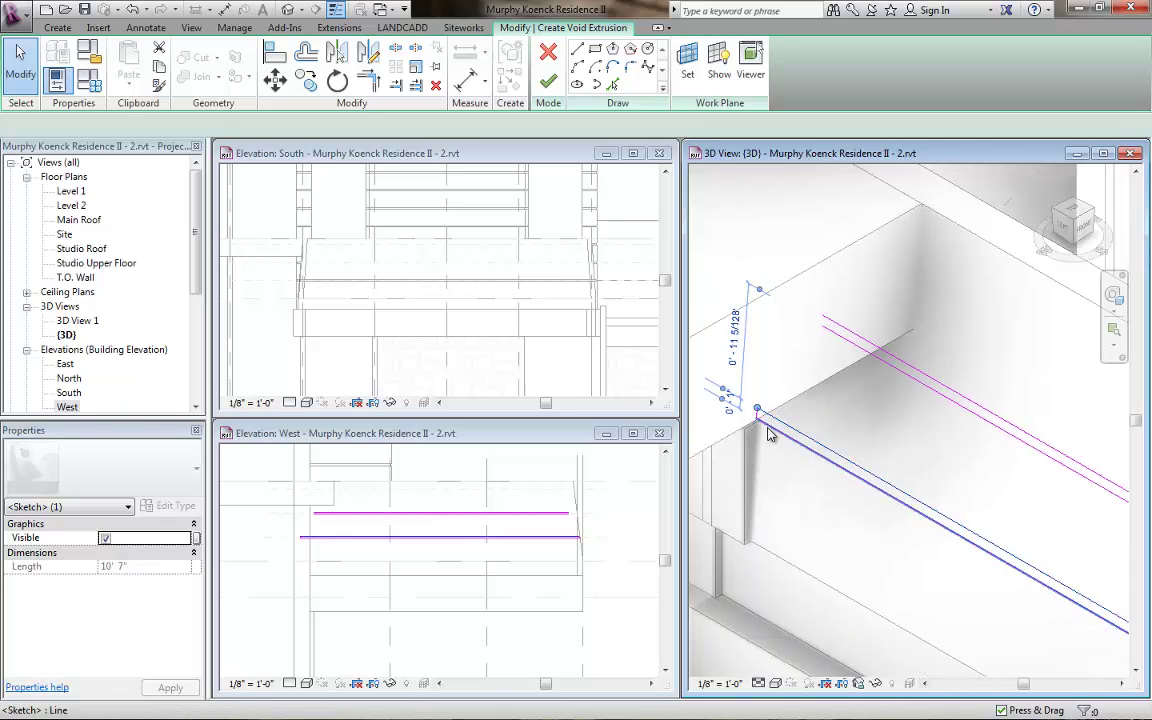
pyautogui.press('Delete')
pyautogui.press('t')
pyautogui.press('r')
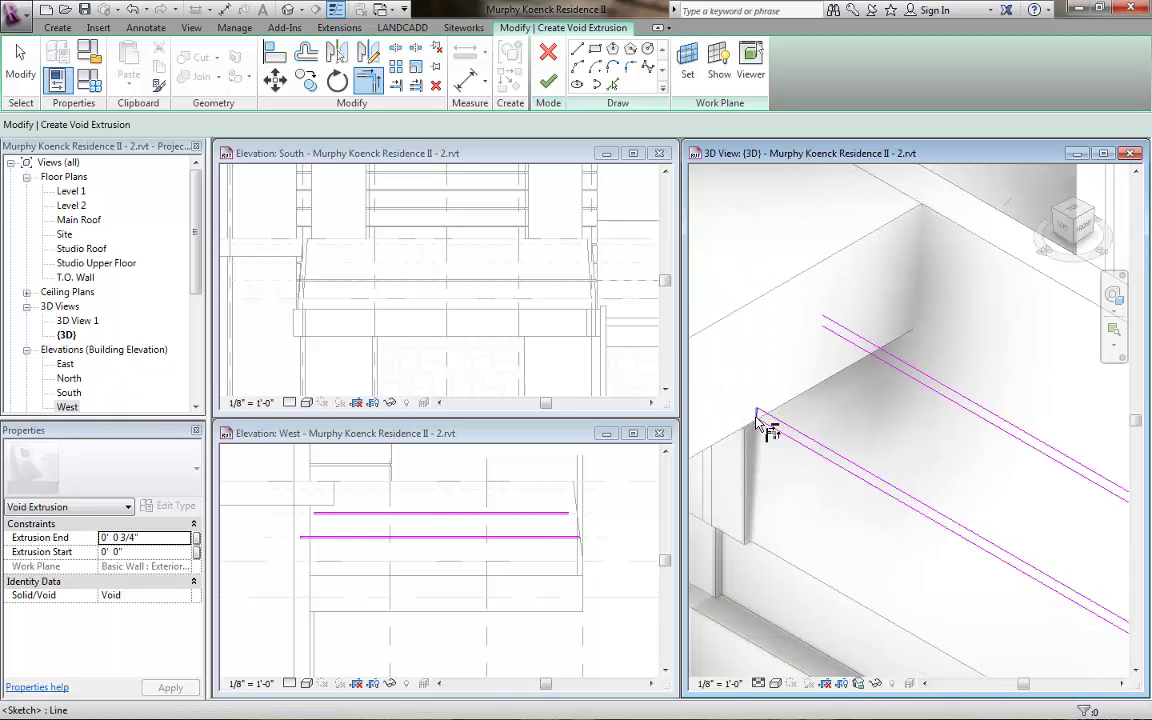
pyautogui.click(757, 412)
pyautogui.click(864, 338)
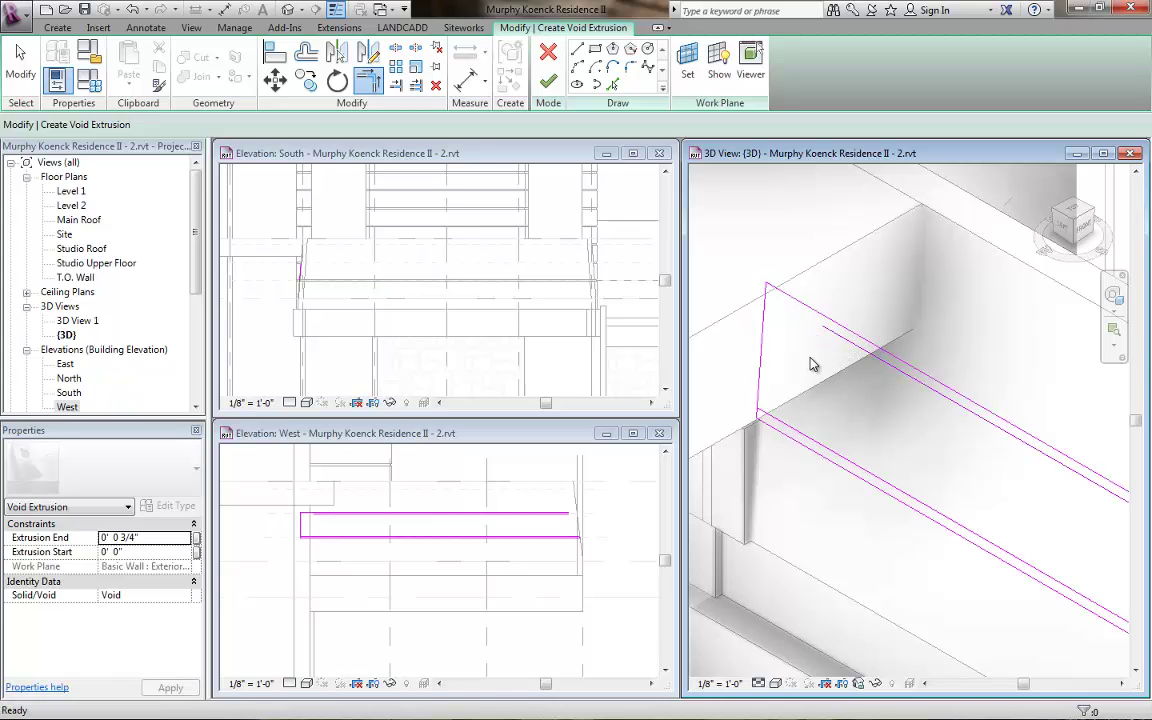
pyautogui.press('Escape')
pyautogui.press('Escape')
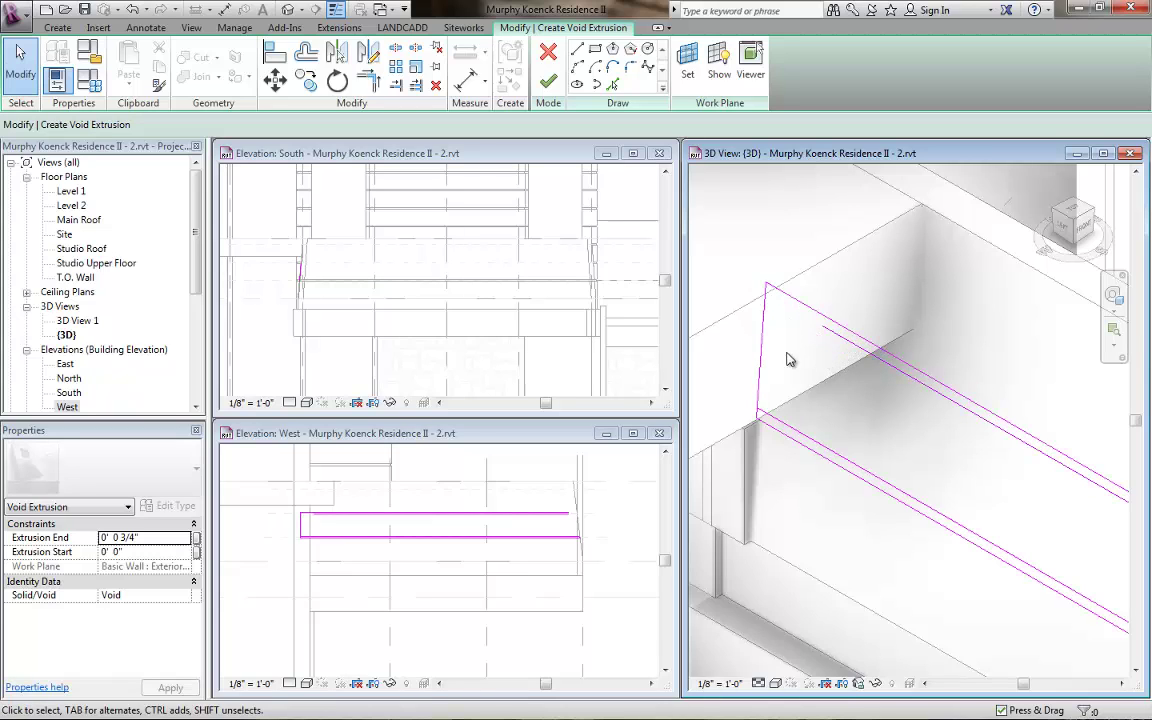
# Split the north end line at two points between the reveals and delete its middle segment.
pyautogui.press('s')
pyautogui.press('l')
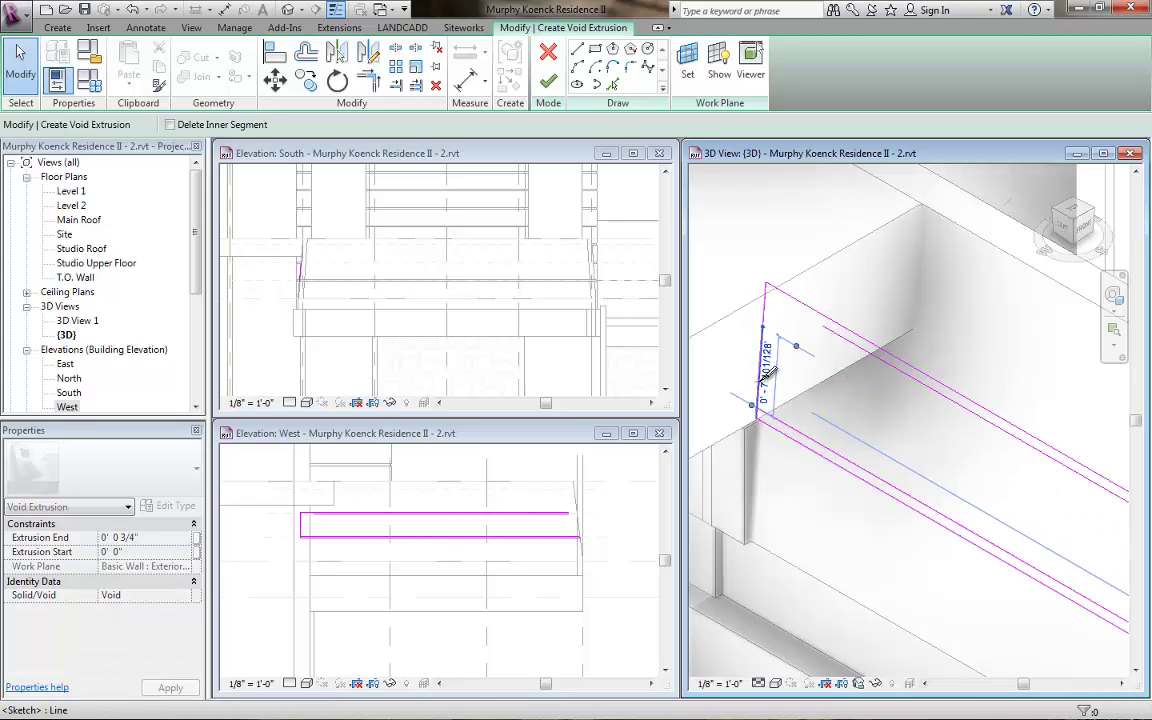
pyautogui.click(770, 372)
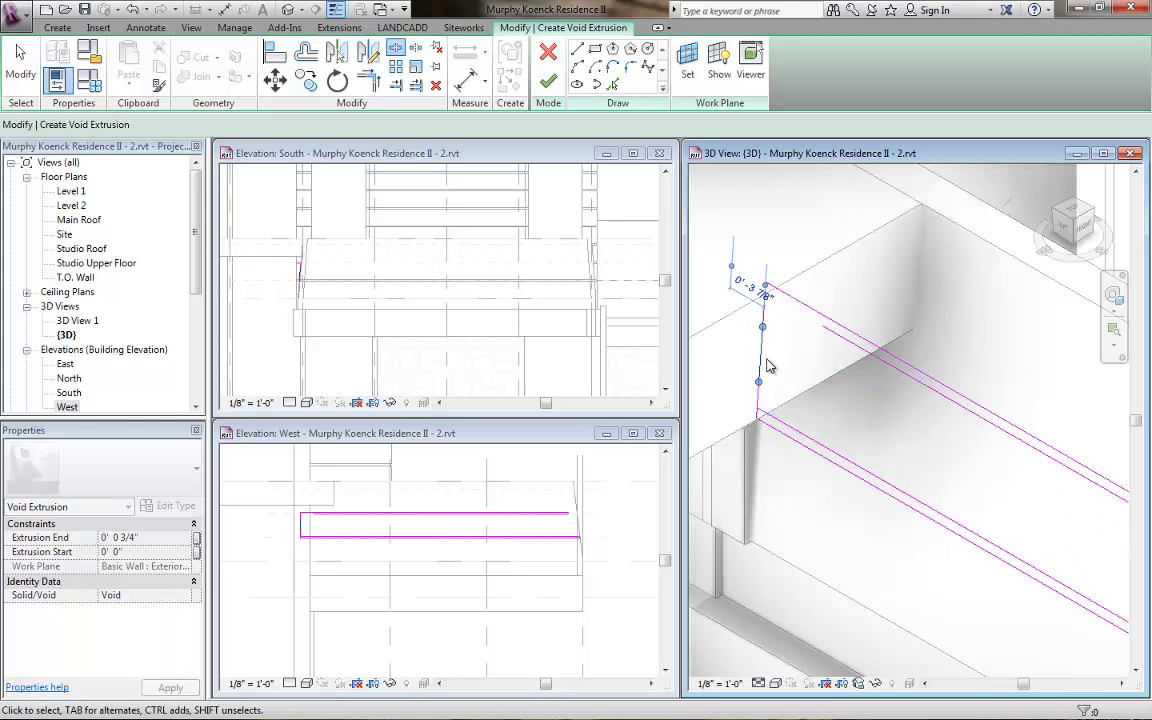
pyautogui.press('Escape')
pyautogui.press('Escape')
# Trim the two north end stubs to the facing reveal lines so both profiles are closed at that end.
pyautogui.press('t')
pyautogui.press('r')
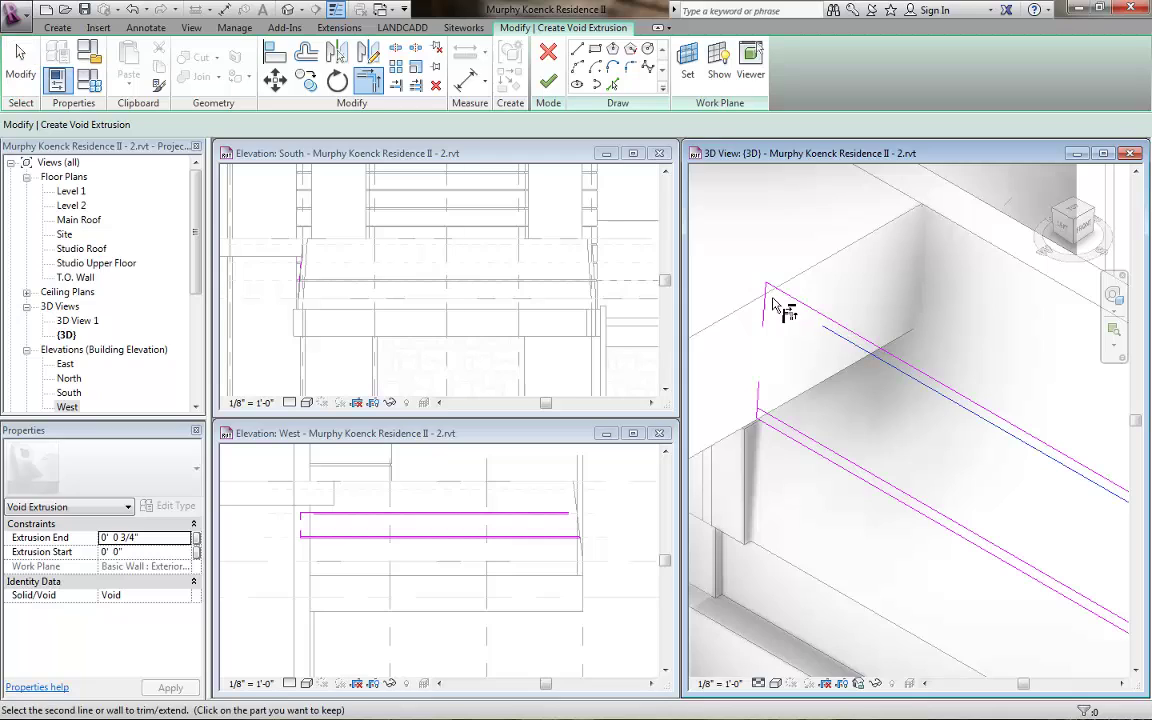
pyautogui.click(757, 417)
pyautogui.click(758, 414)
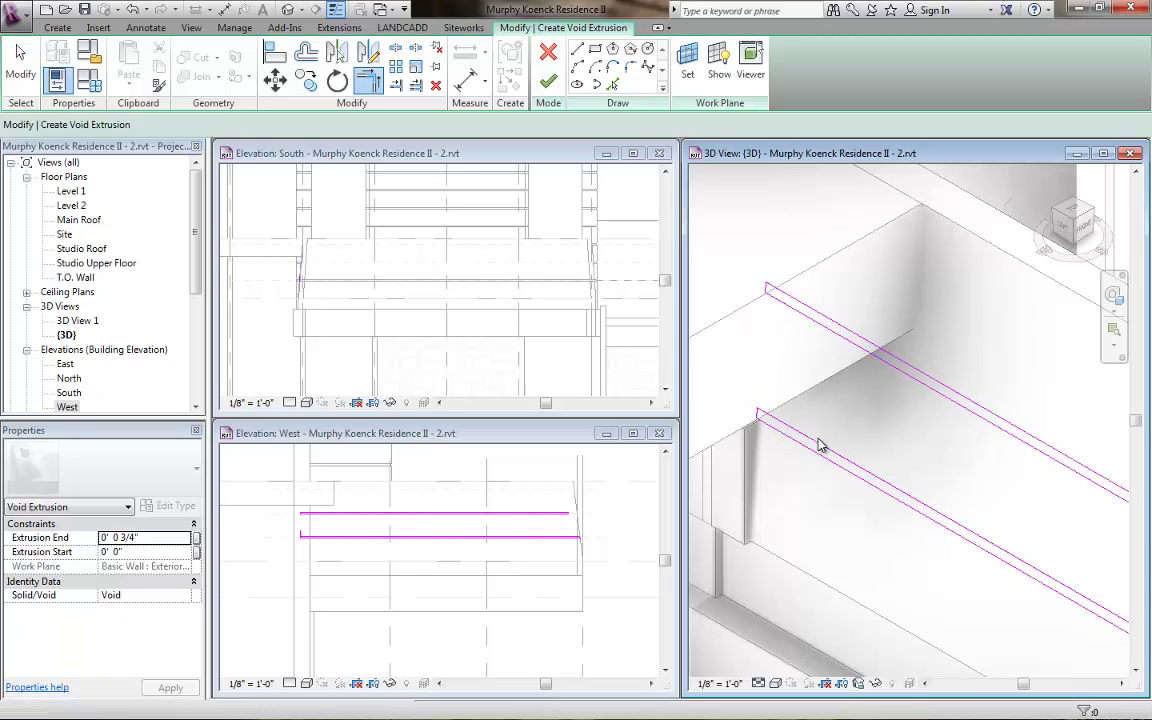
pyautogui.scroll(-1, 984, 584)
pyautogui.press('Escape')
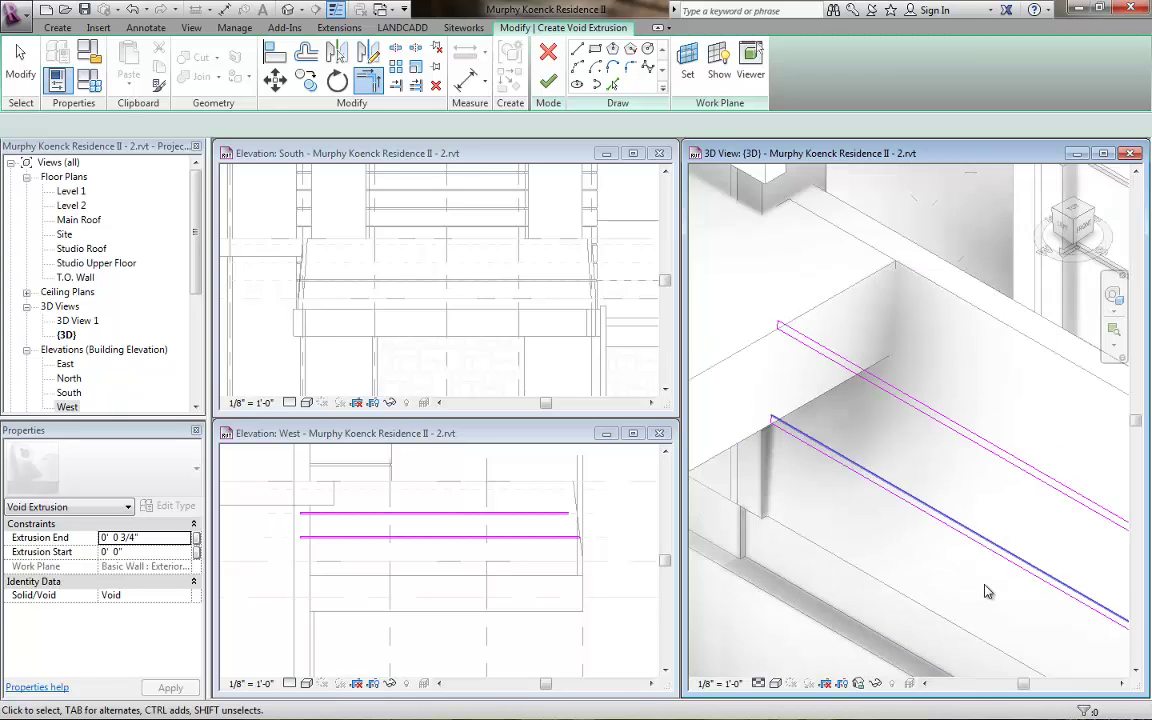
# Extend the lower reveal's short south end line up to meet the top line of the upper reveal.
pyautogui.scroll(-2, 984, 584)
pyautogui.moveTo(1030, 608); pyautogui.dragTo(908, 487, button='middle')
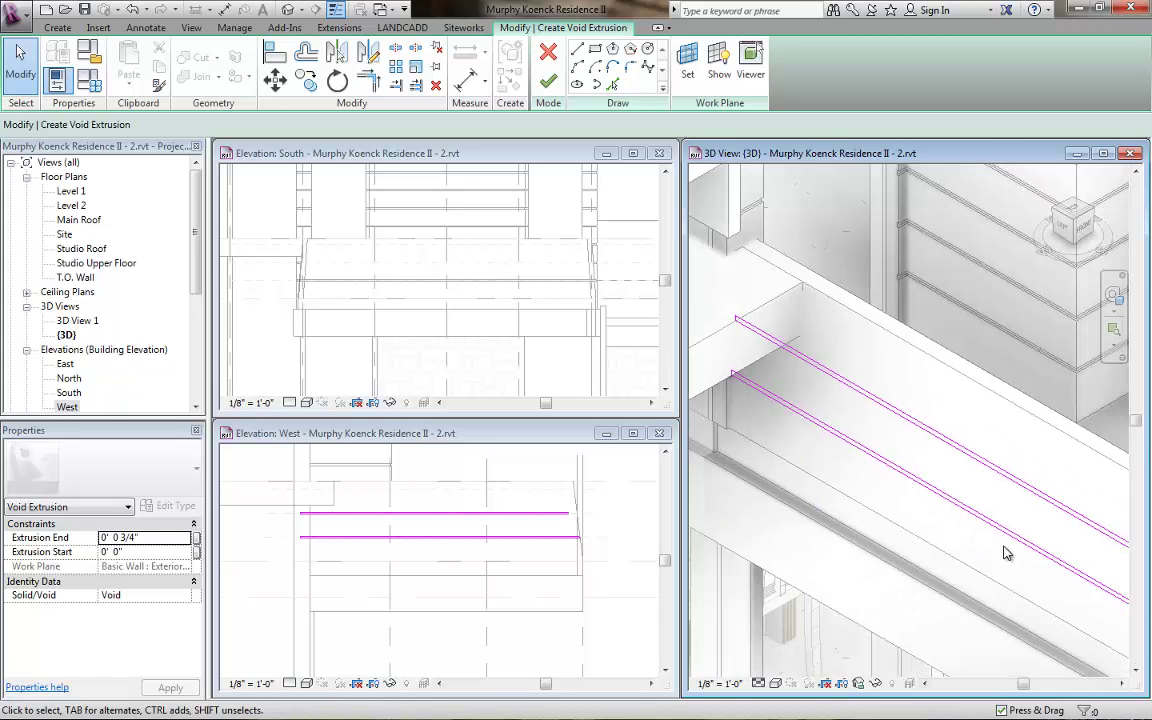
pyautogui.moveTo(1116, 605); pyautogui.dragTo(866, 456, button='middle')
pyautogui.scroll(4, 960, 495)
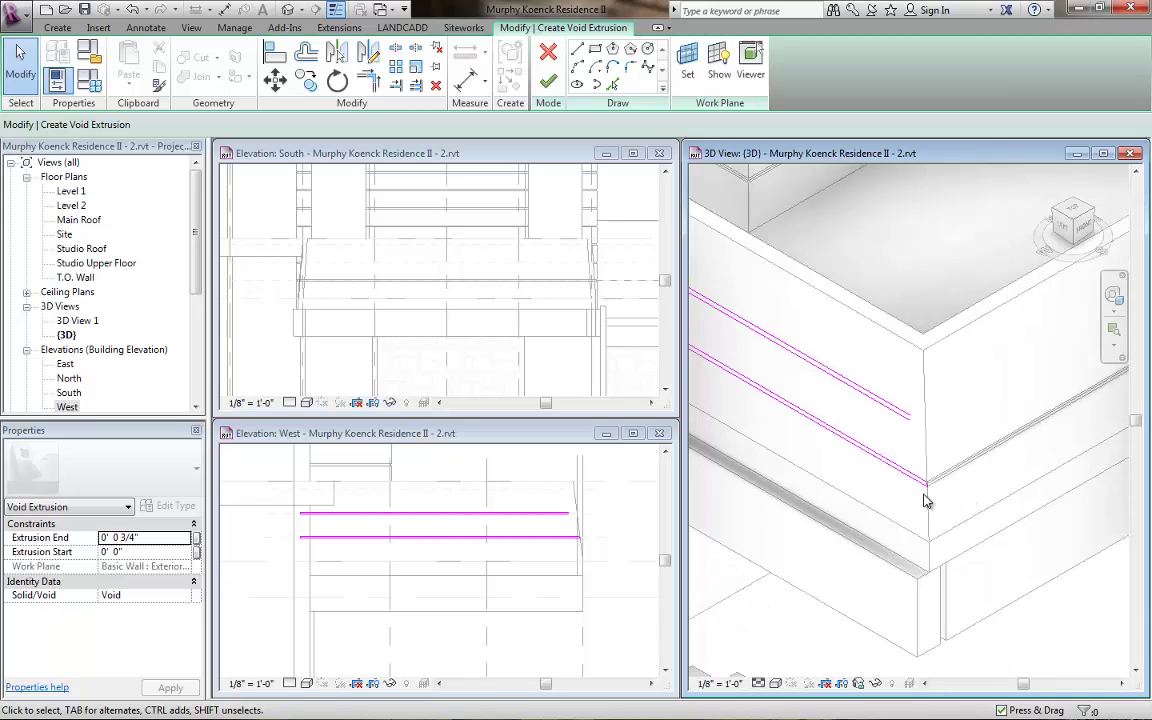
pyautogui.press('t')
pyautogui.press('r')
pyautogui.click(843, 484)
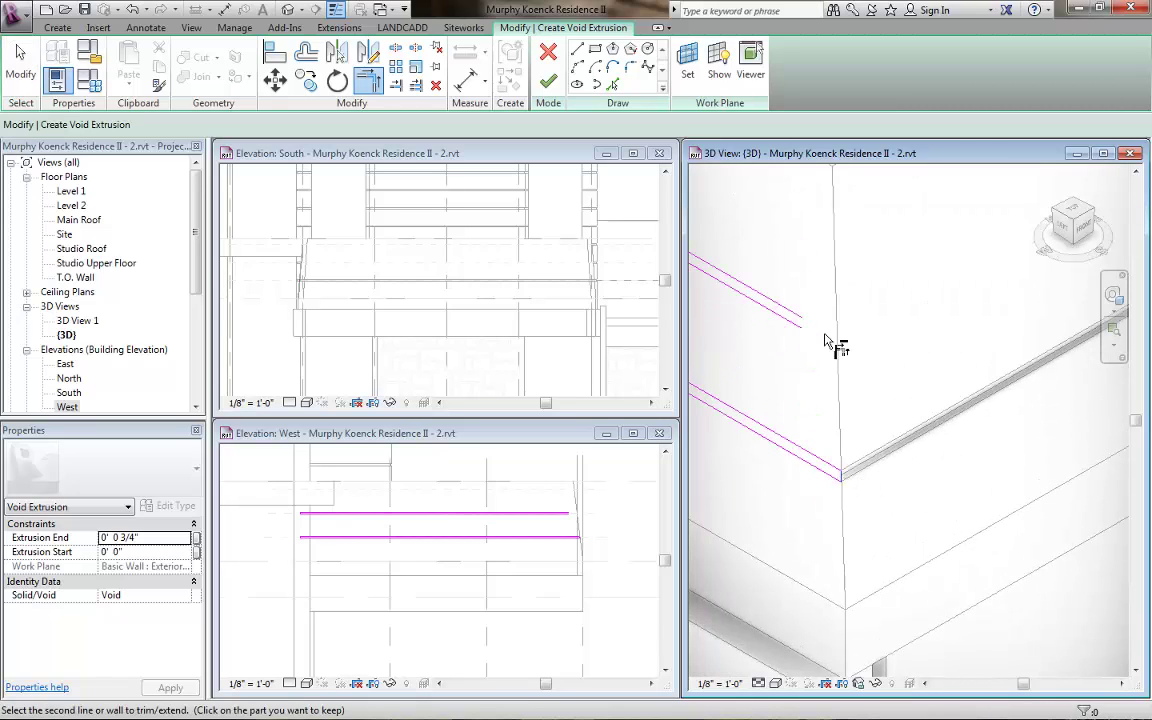
pyautogui.click(805, 324)
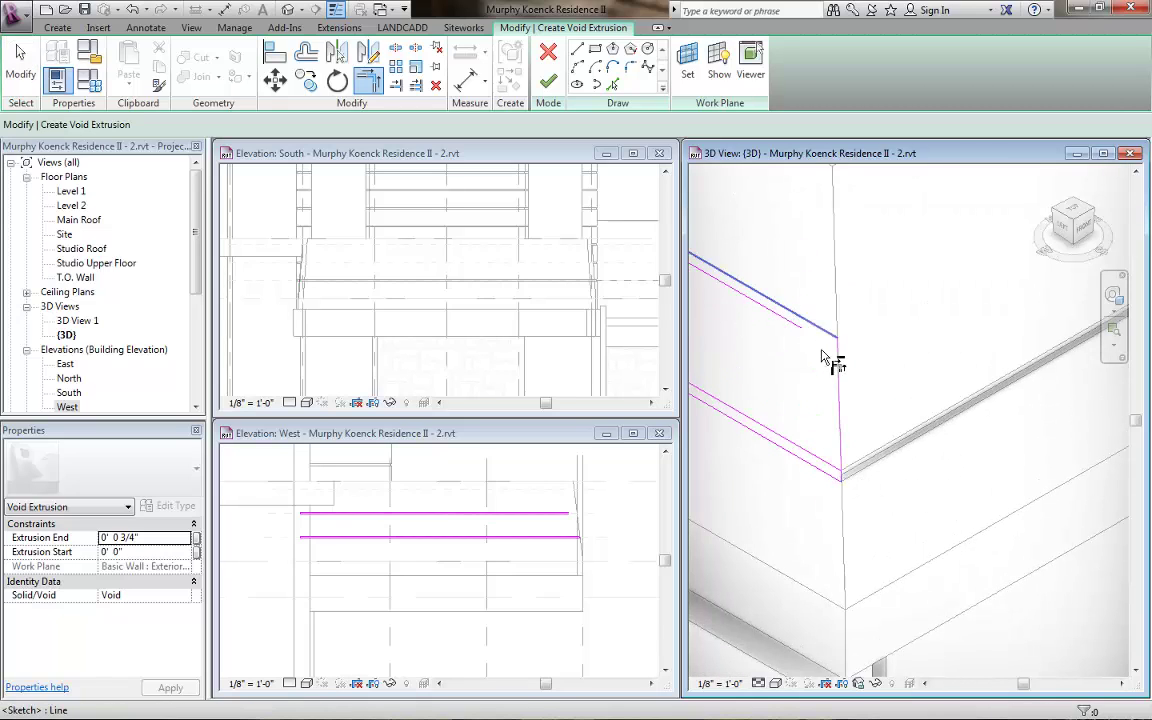
pyautogui.click(848, 478)
pyautogui.press('Escape')
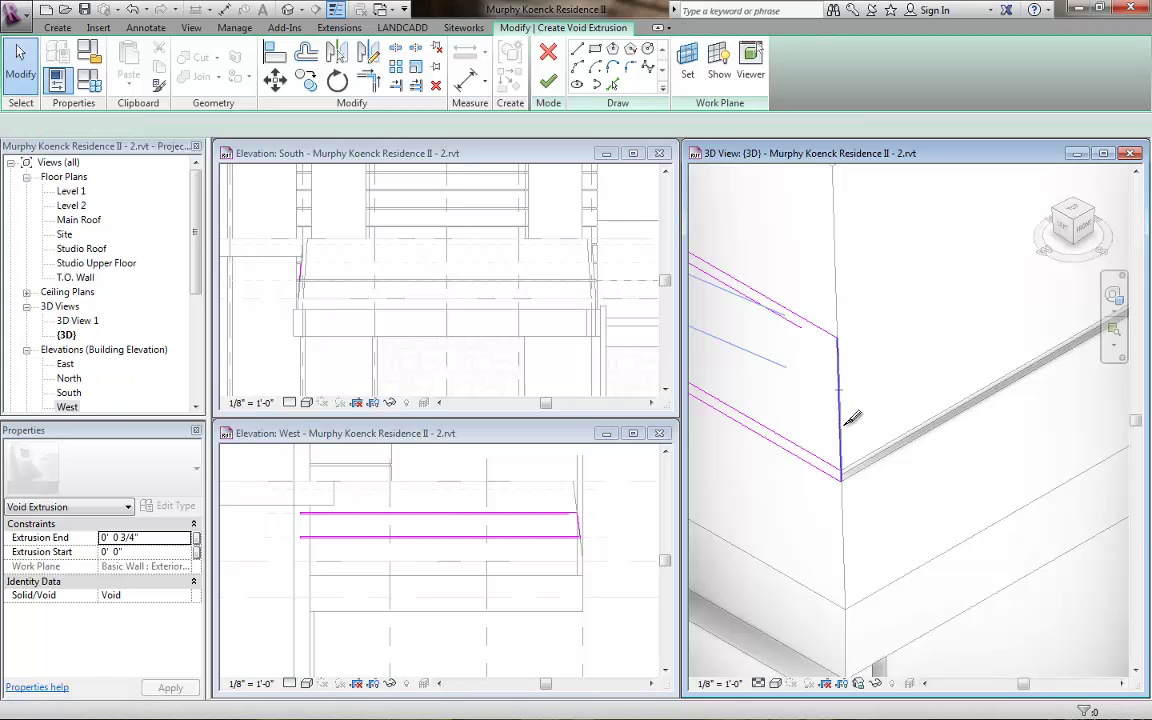
# Split the south end line between the two reveals and delete its middle segment.
pyautogui.press('s')
pyautogui.press('l')
pyautogui.click(838, 369)
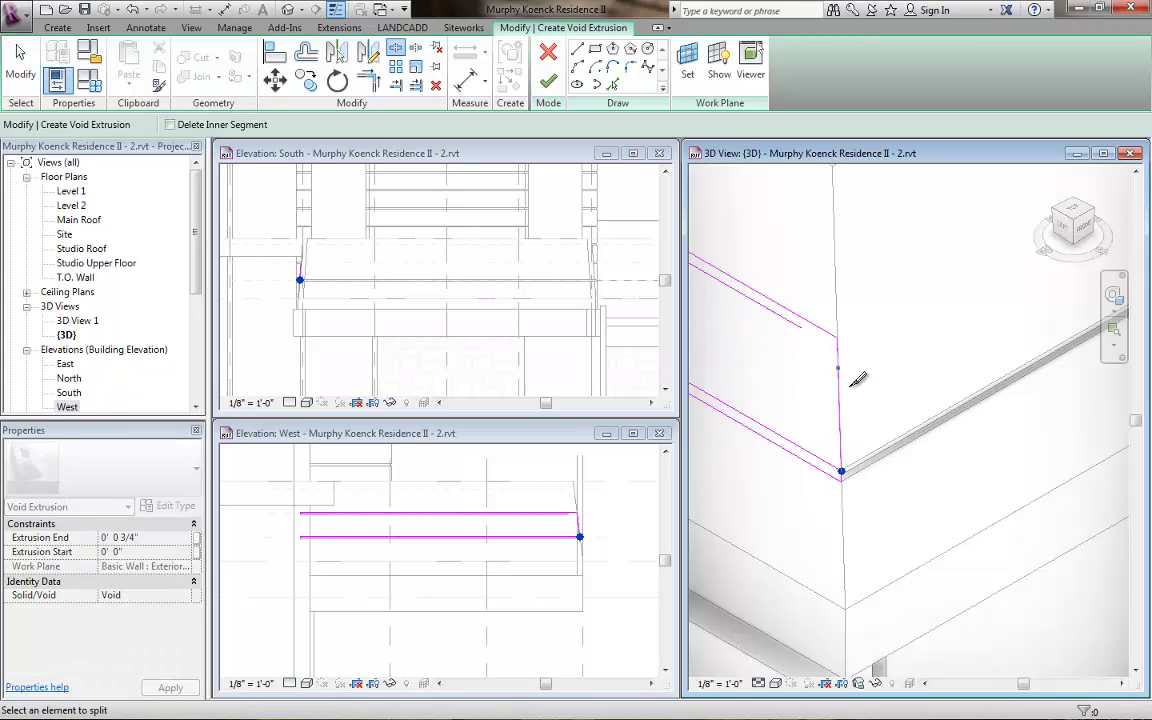
pyautogui.press('Escape')
pyautogui.click(840, 427)
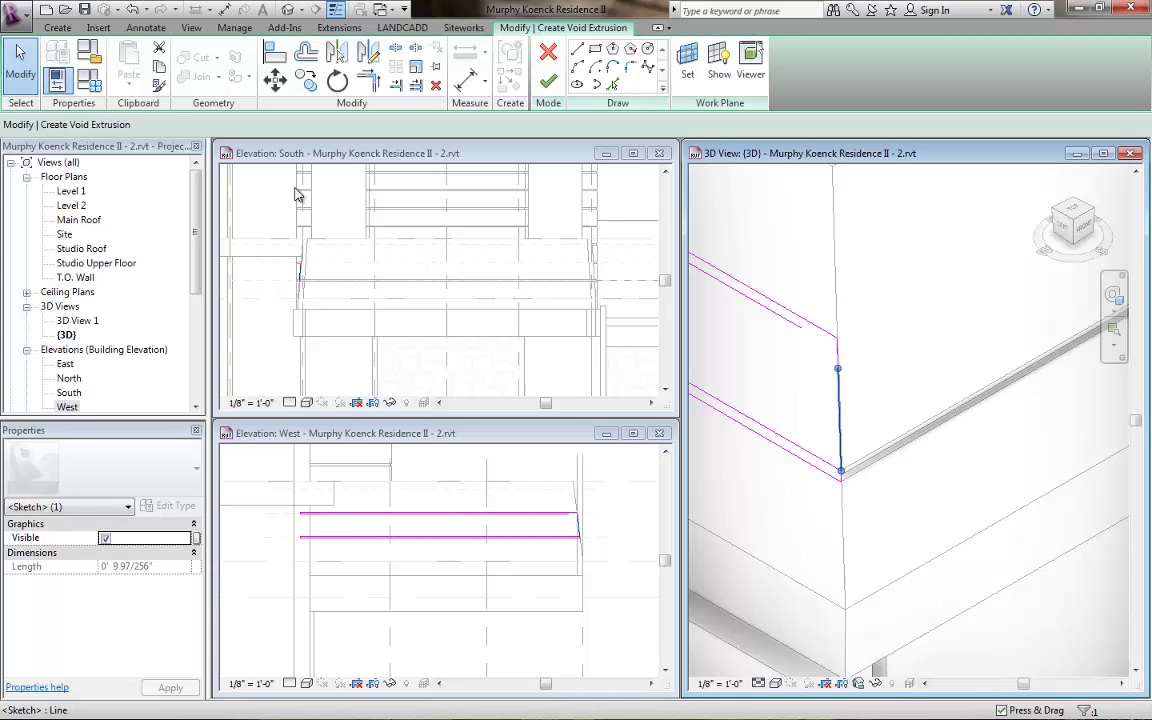
pyautogui.press('Delete')
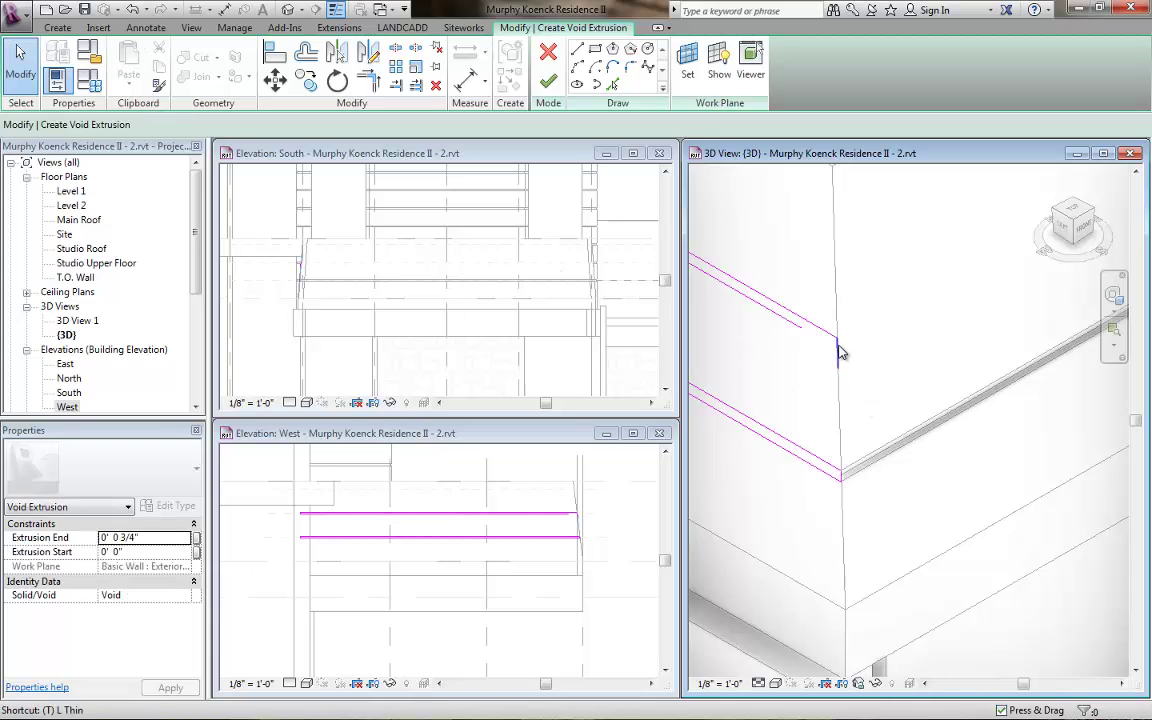
# Trim the remaining upper stub of the south end line to the upper reveal's bottom line, closing that profile.
pyautogui.press('t')
pyautogui.press('r')
pyautogui.click(840, 351)
pyautogui.click(800, 330)
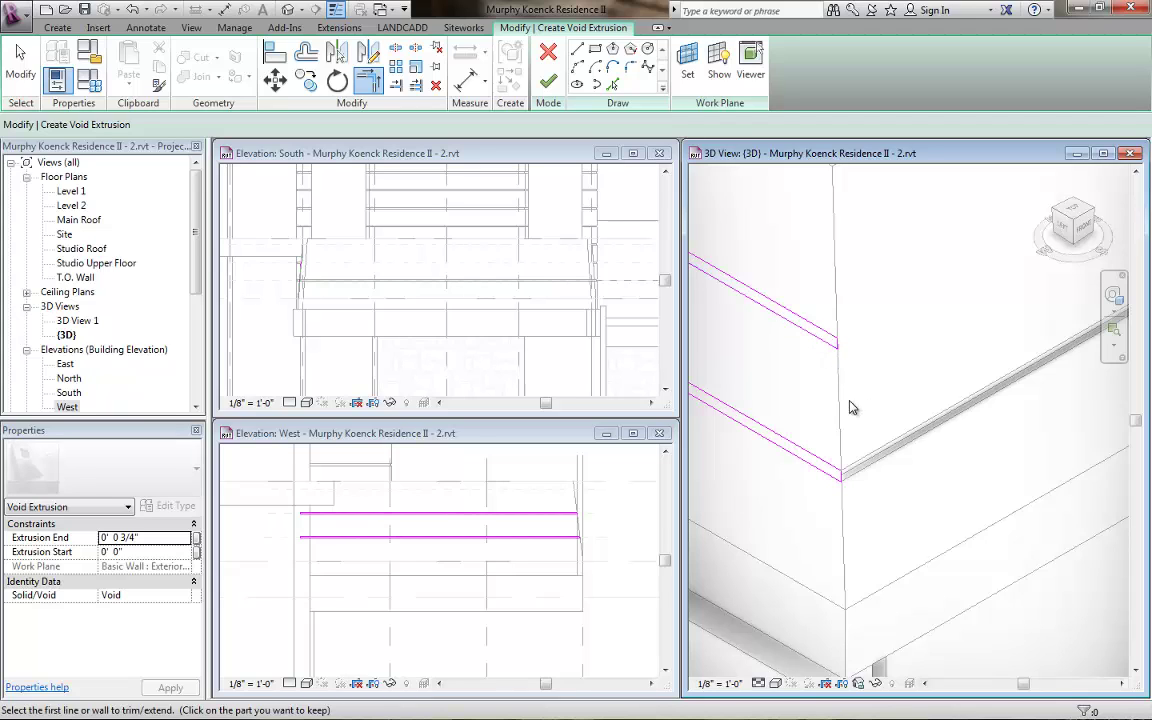
pyautogui.press('Escape')
pyautogui.scroll(-3, 799, 467)
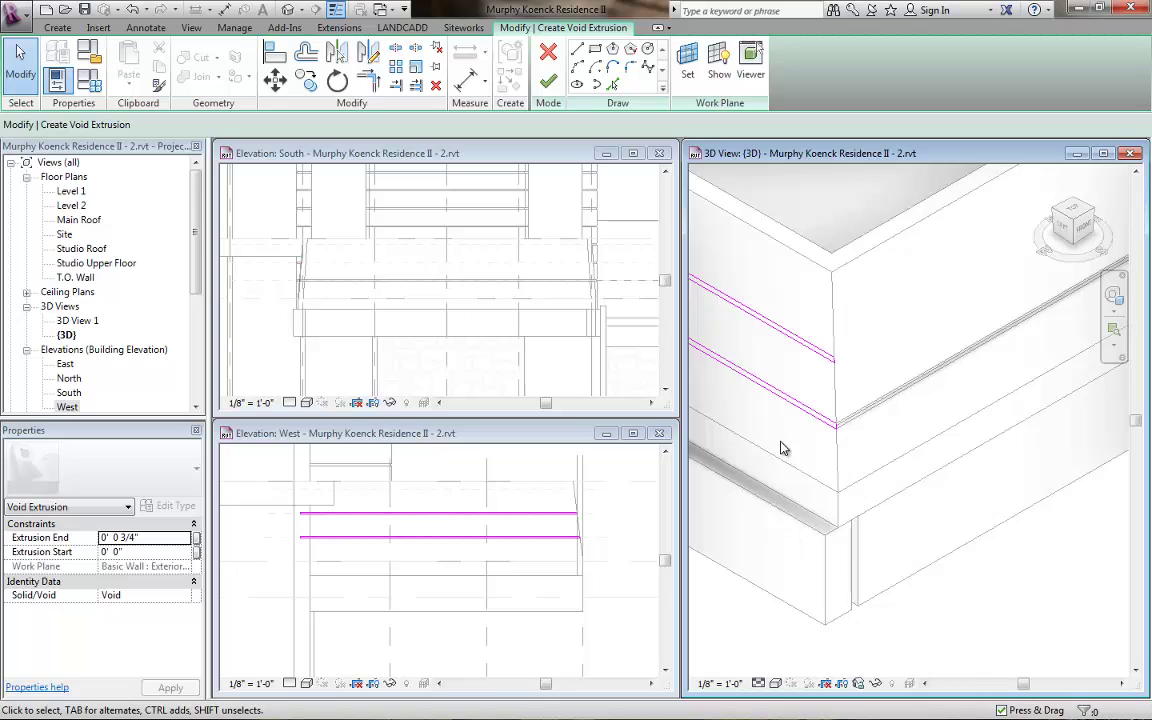
# Set the void's extrusion end to 1/2" and finish the extrusion sketch.
pyautogui.click(137, 537)
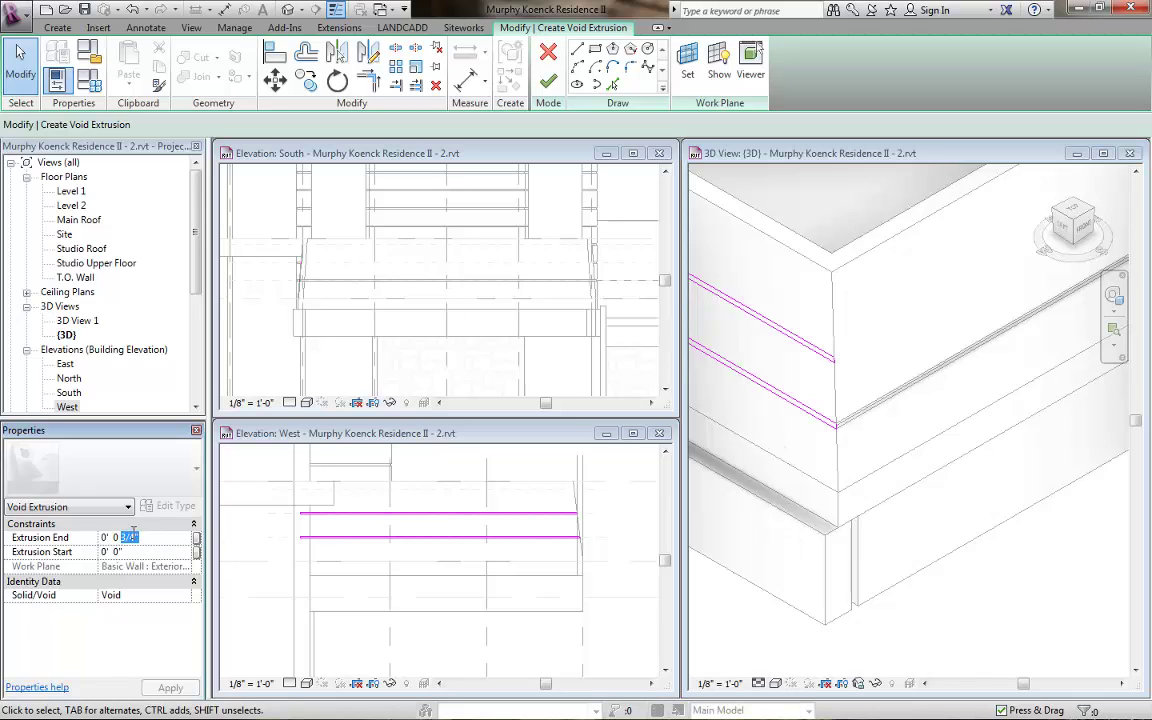
pyautogui.write('1/')
pyautogui.press('Return')
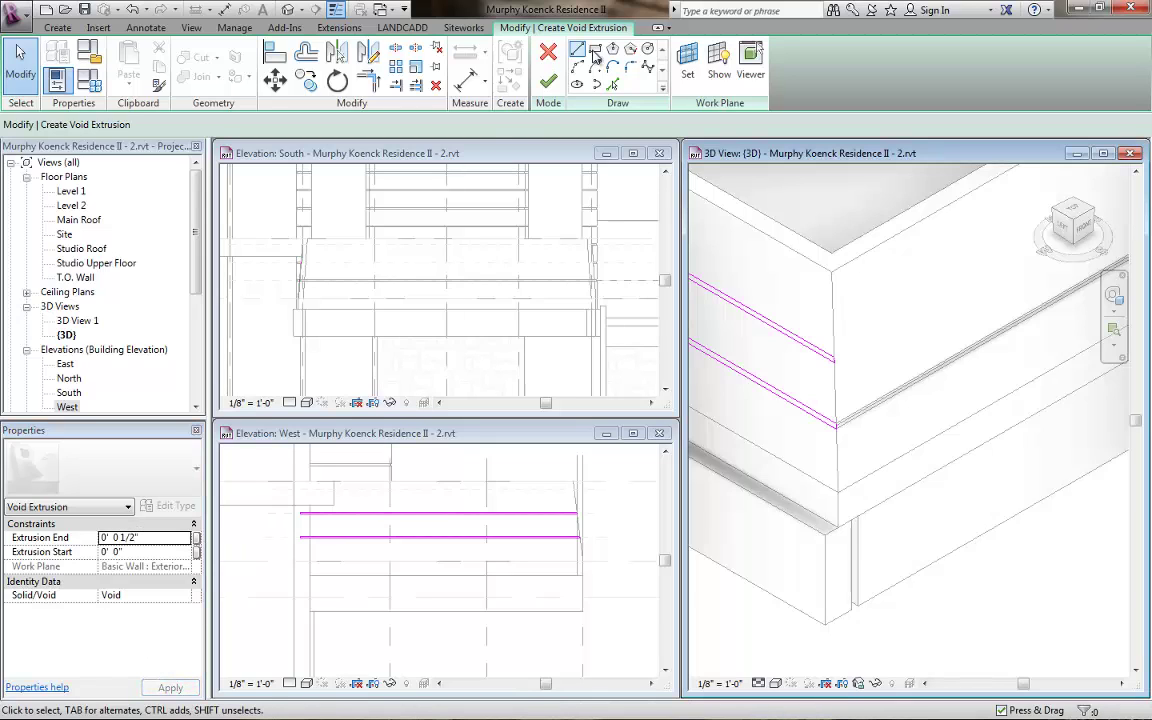
pyautogui.click(550, 83)
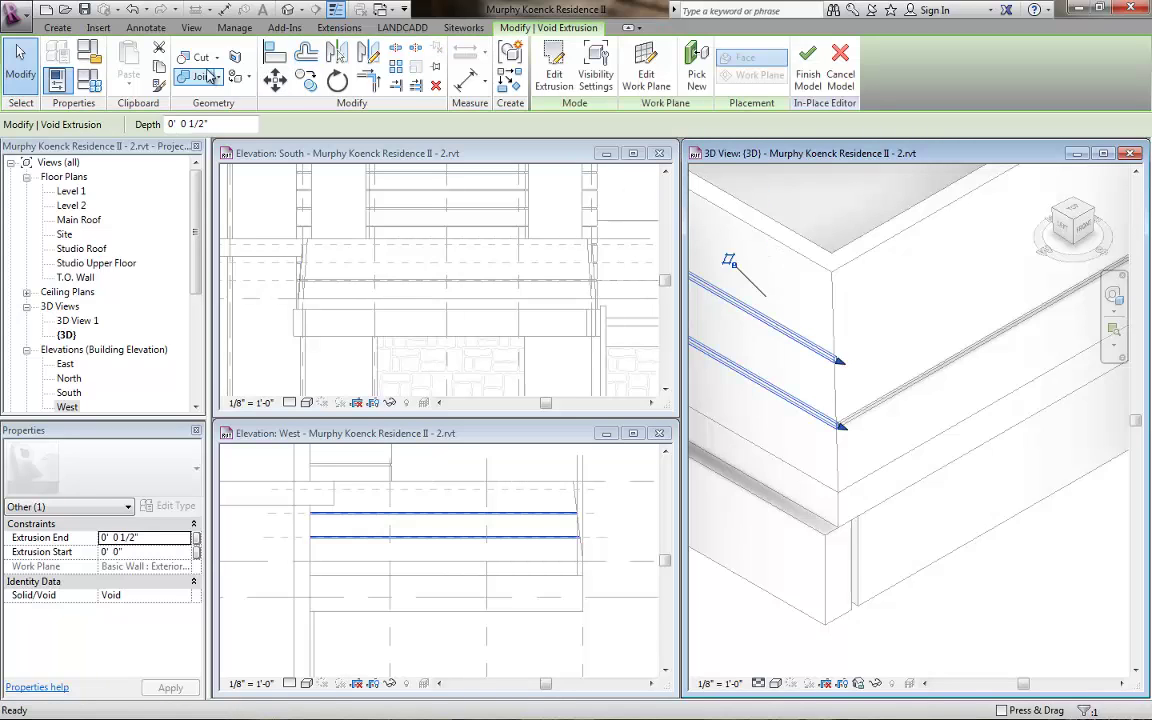
# Cut the west guardrail wall with the two-reveal void extrusion and try to finish the in-place model.
pyautogui.click(219, 59)
pyautogui.click(226, 85)
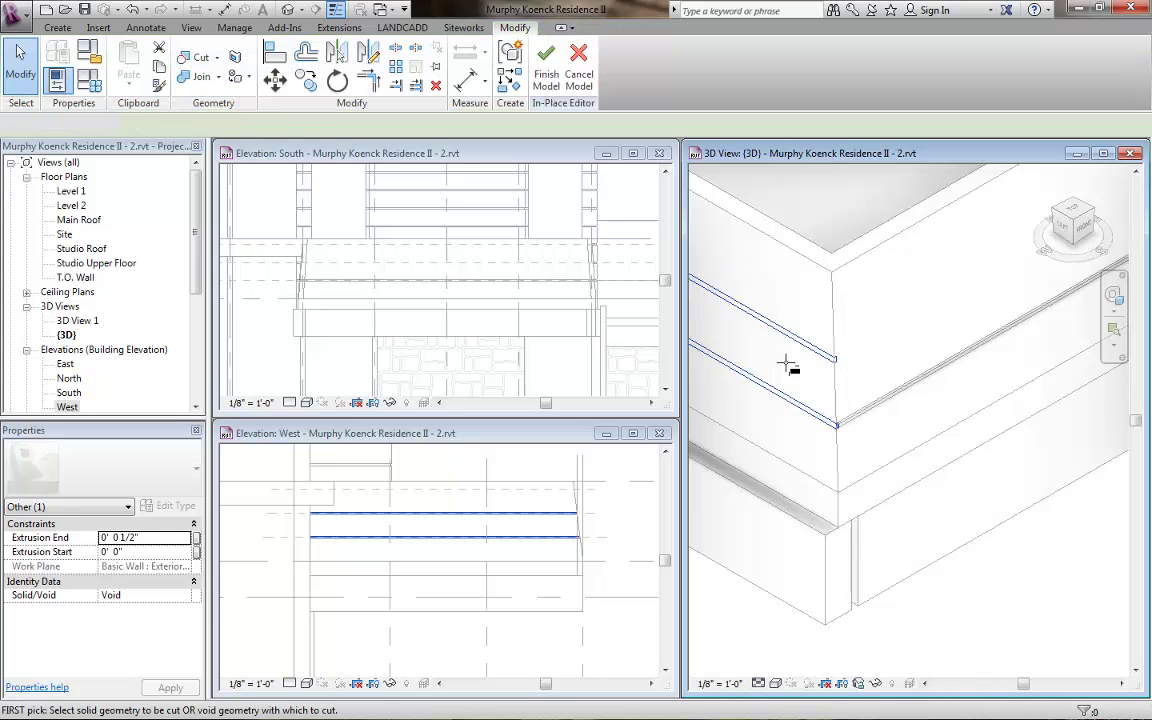
pyautogui.click(803, 347)
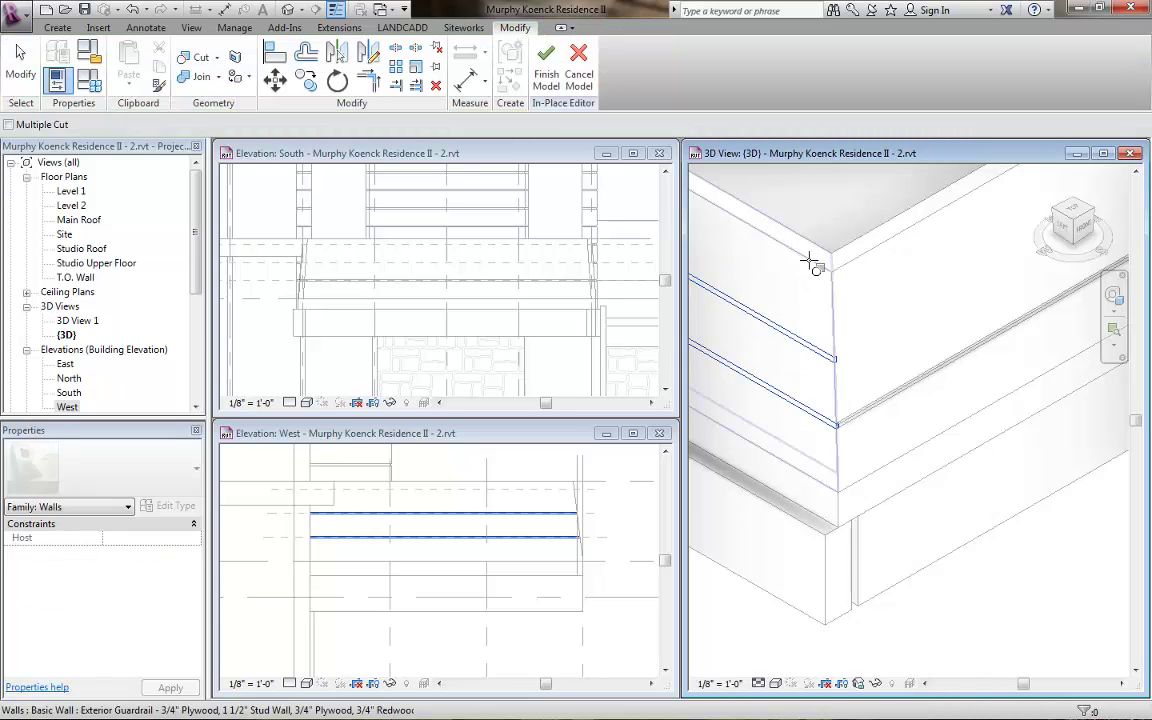
pyautogui.click(812, 257)
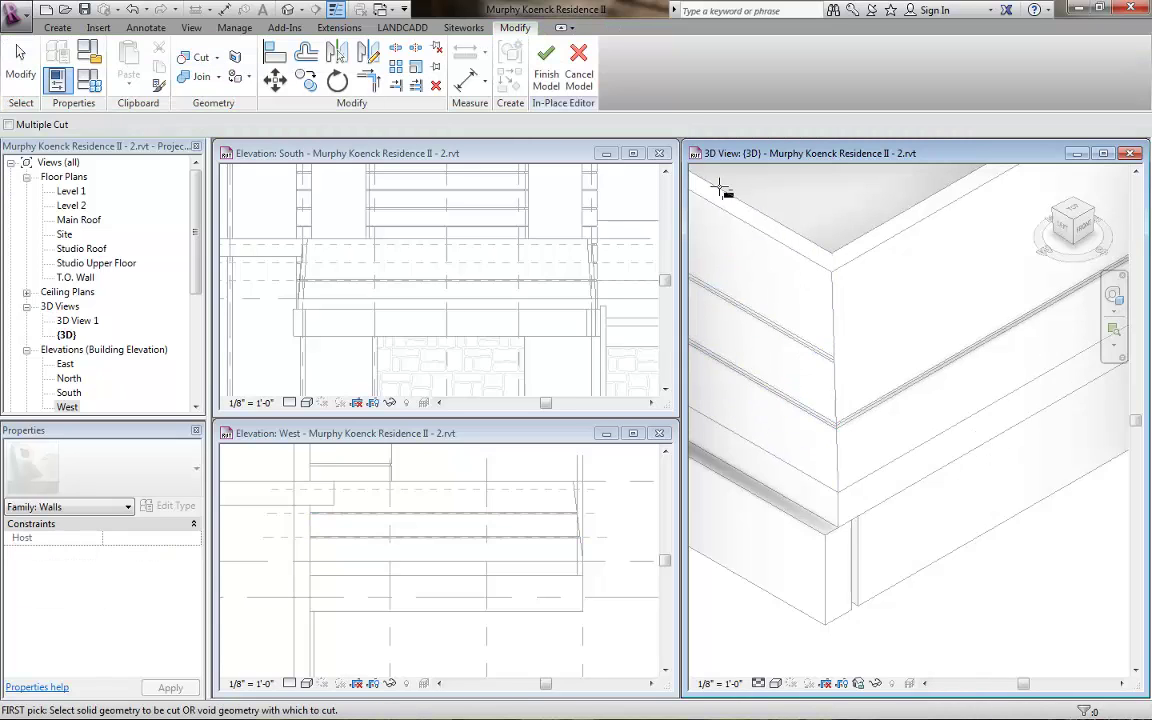
pyautogui.click(547, 80)
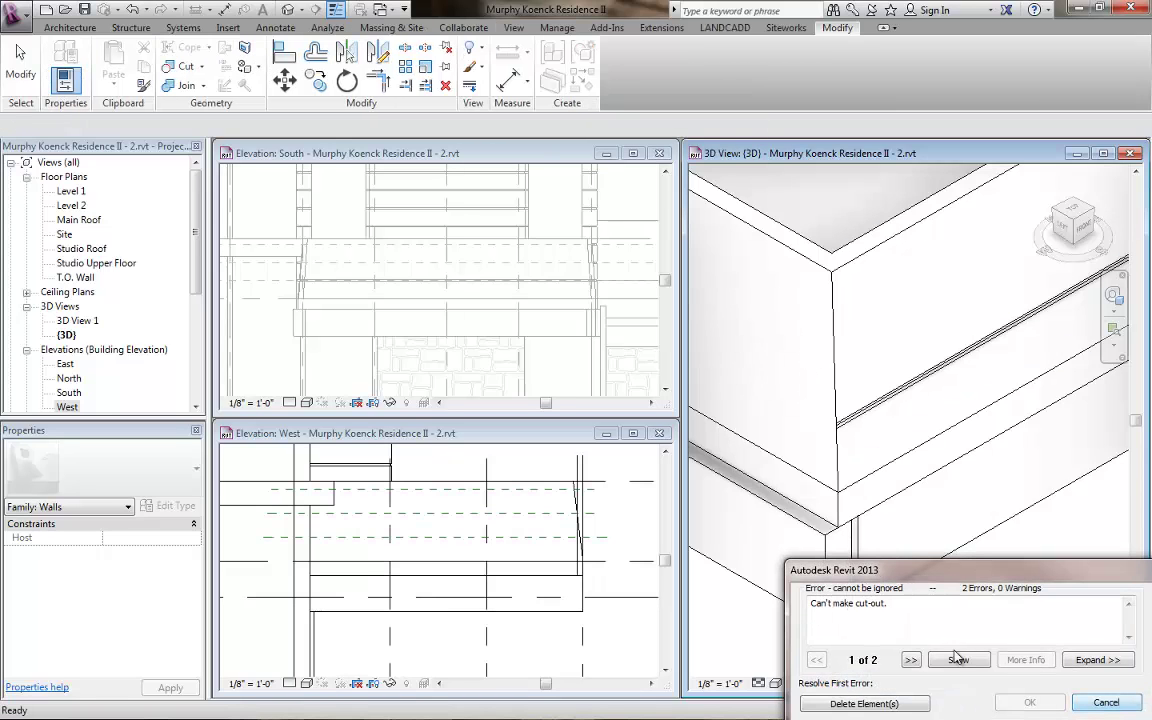
pyautogui.click(1105, 703)
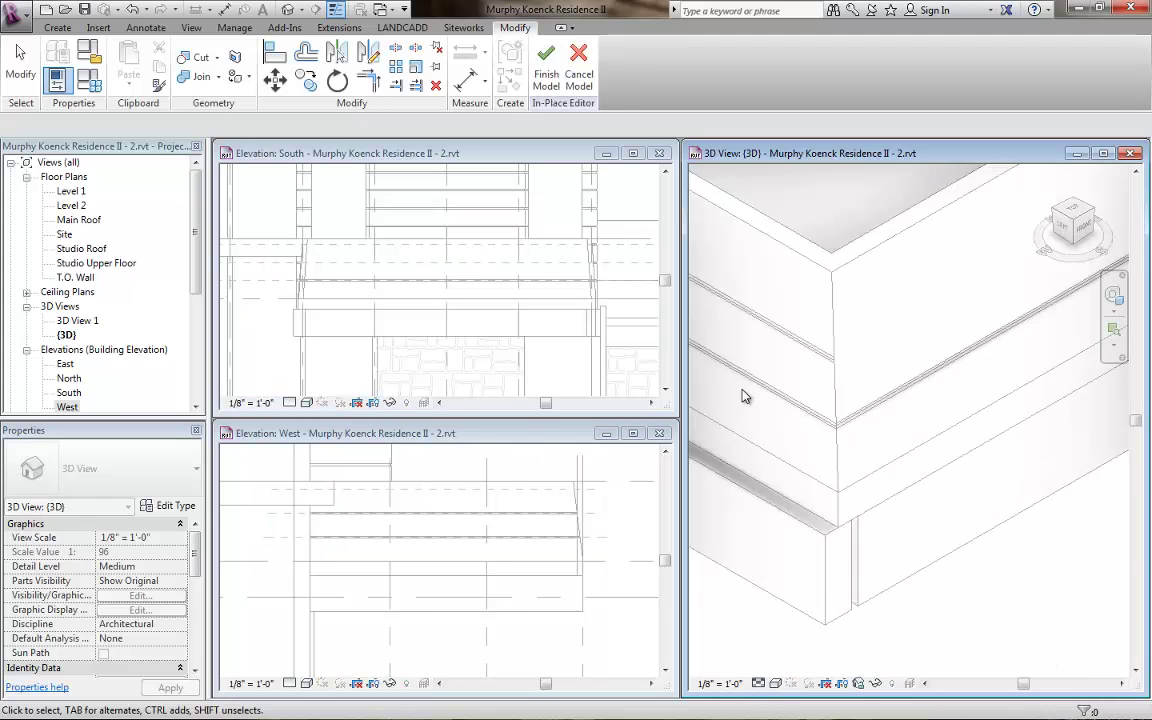
# Set the west reveal void's extrusion end to 3/4" and finish the in-place model.
pyautogui.click(770, 391)
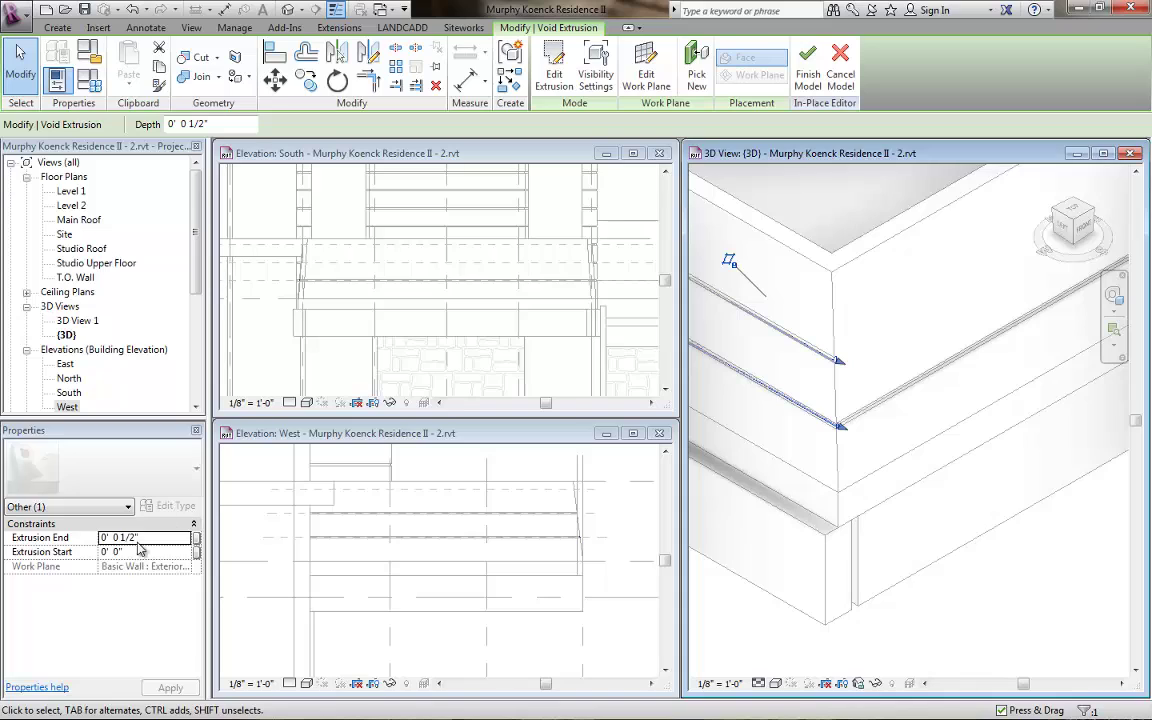
pyautogui.click(129, 539)
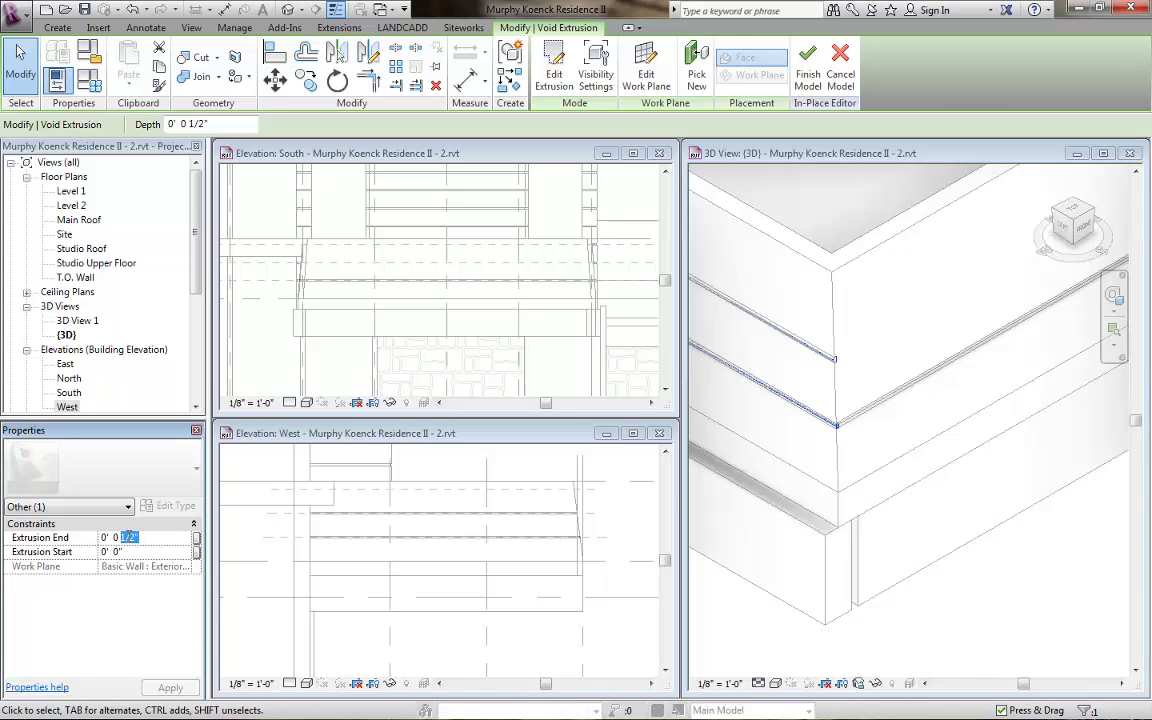
pyautogui.write('3')
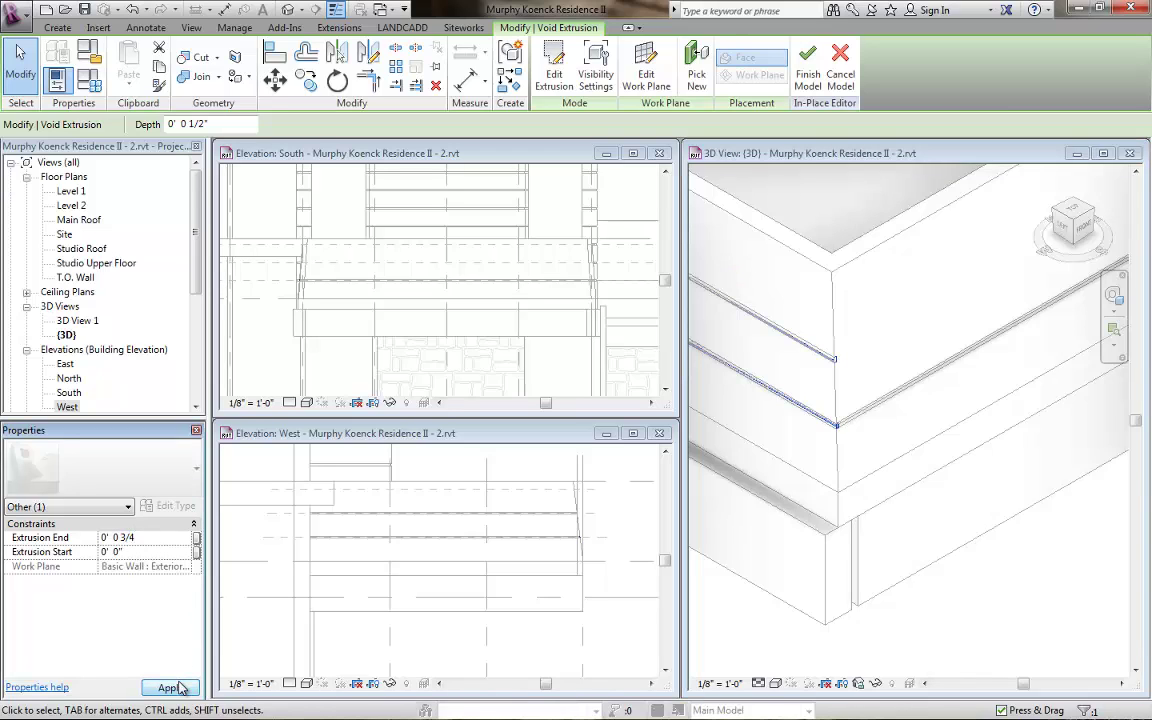
pyautogui.click(170, 688)
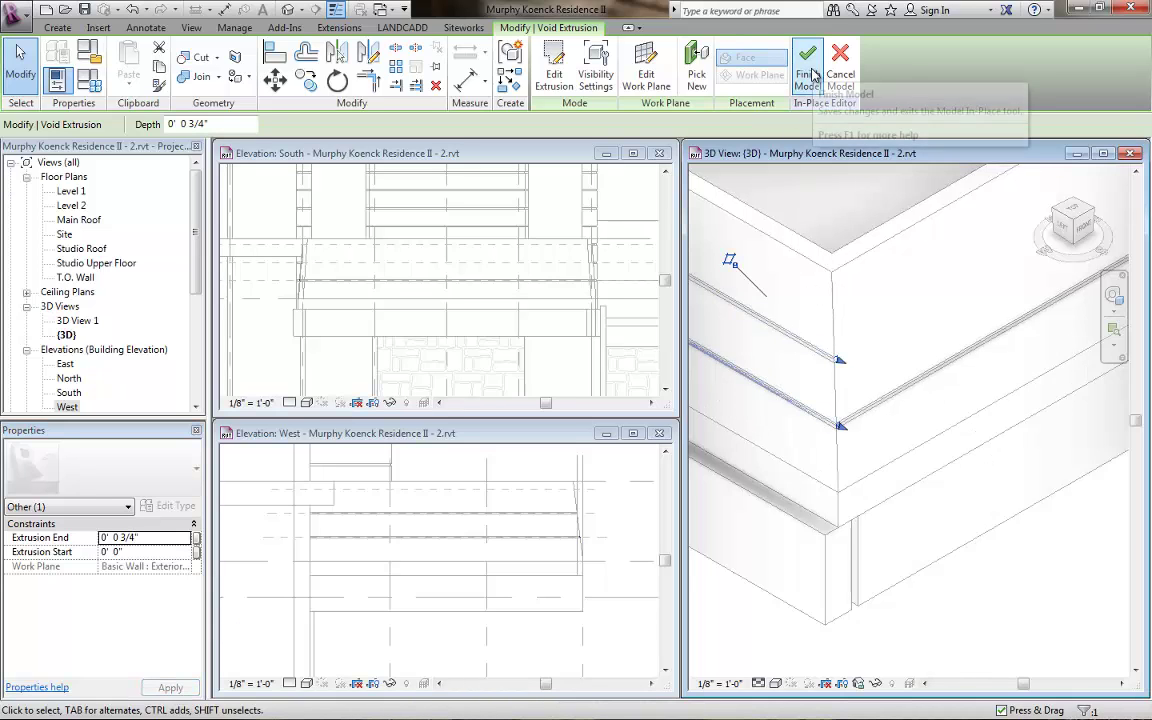
pyautogui.click(810, 72)
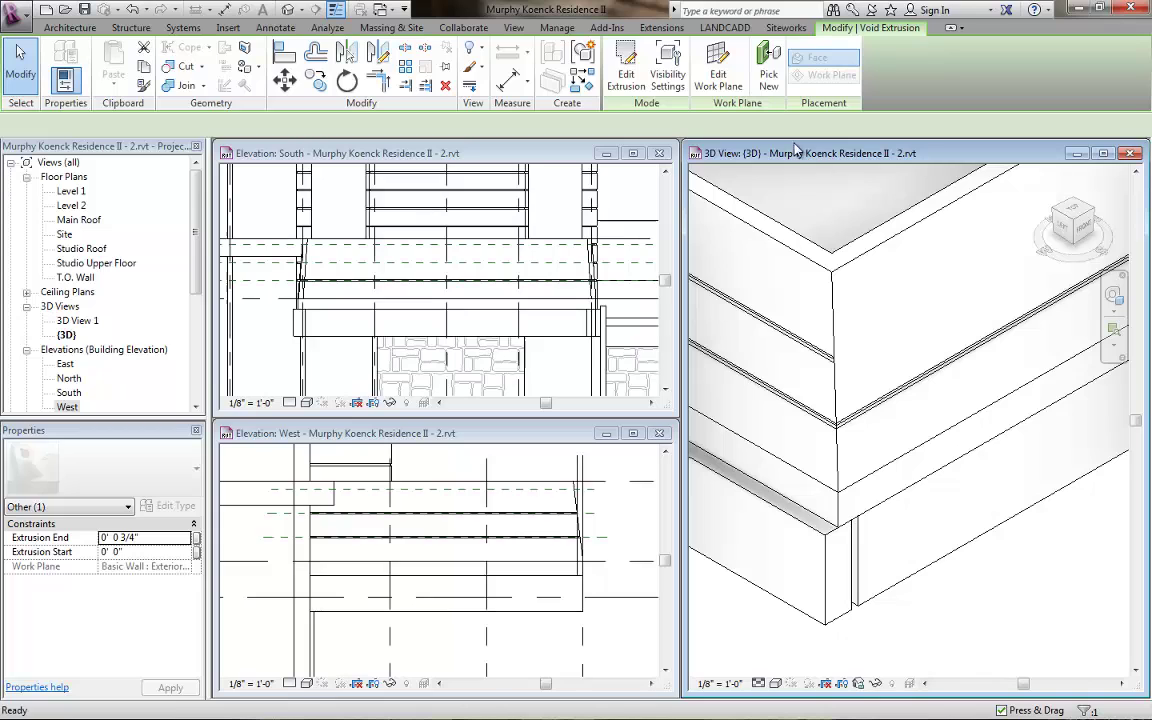
pyautogui.press('Escape')
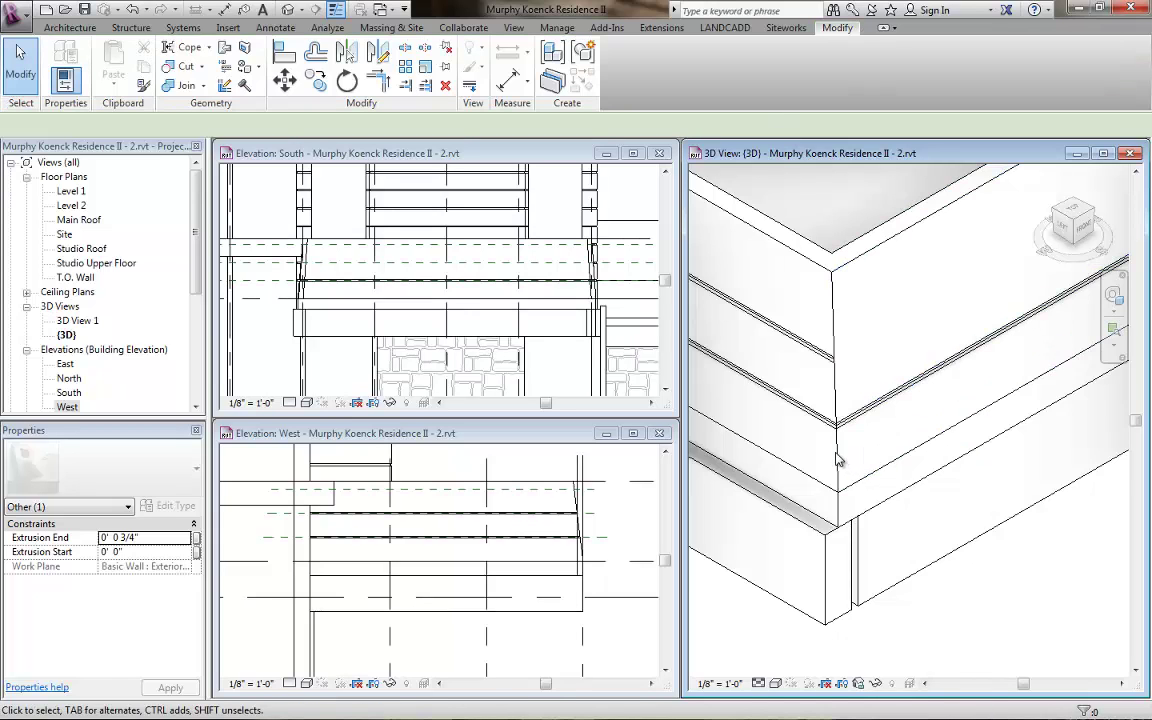
pyautogui.scroll(5, 838, 459)
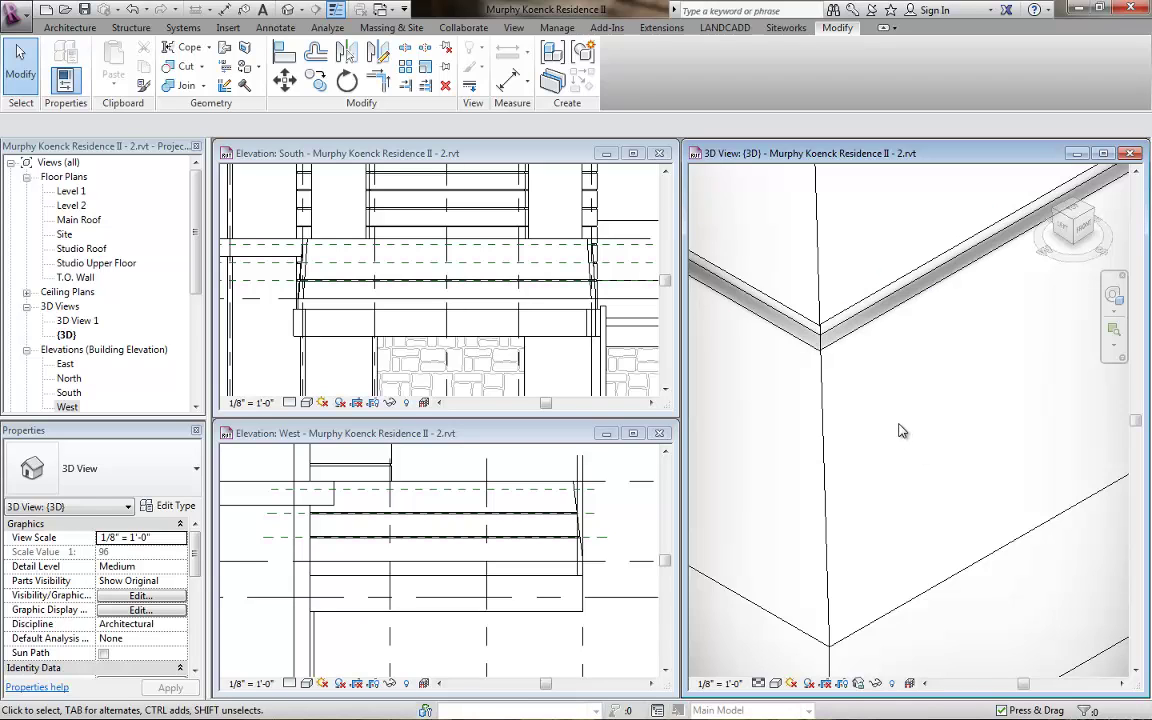
pyautogui.scroll(-4, 900, 430)
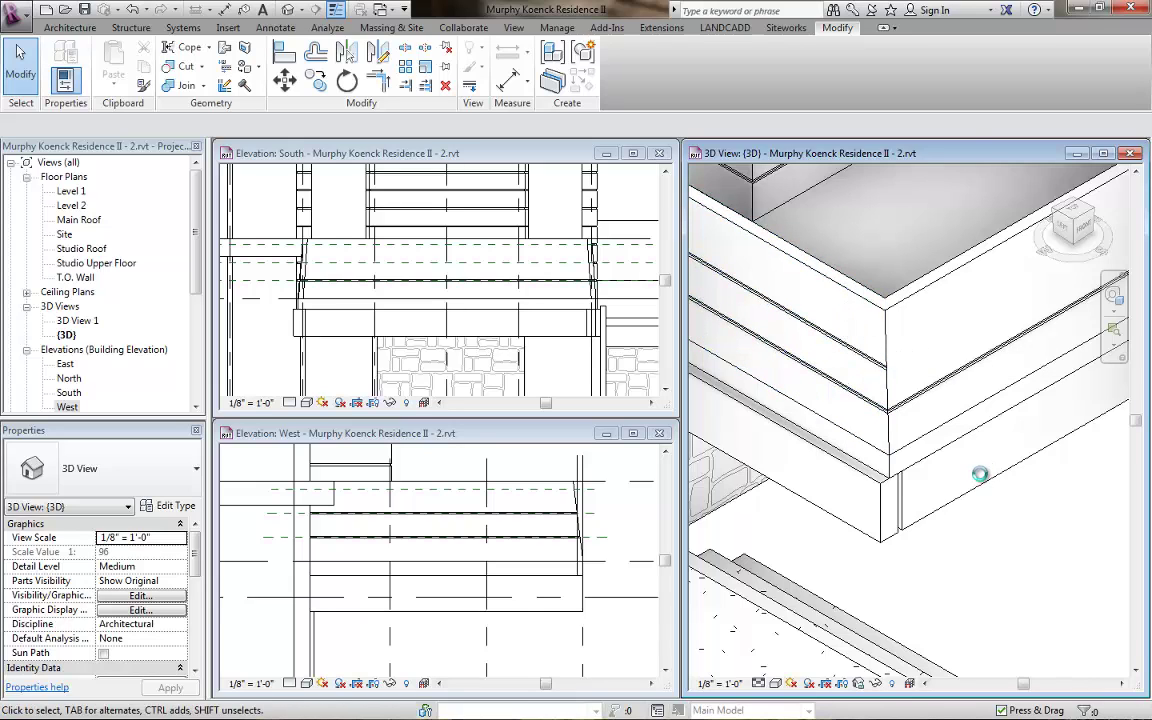
pyautogui.scroll(-3, 980, 474)
pyautogui.scroll(1, 995, 448)
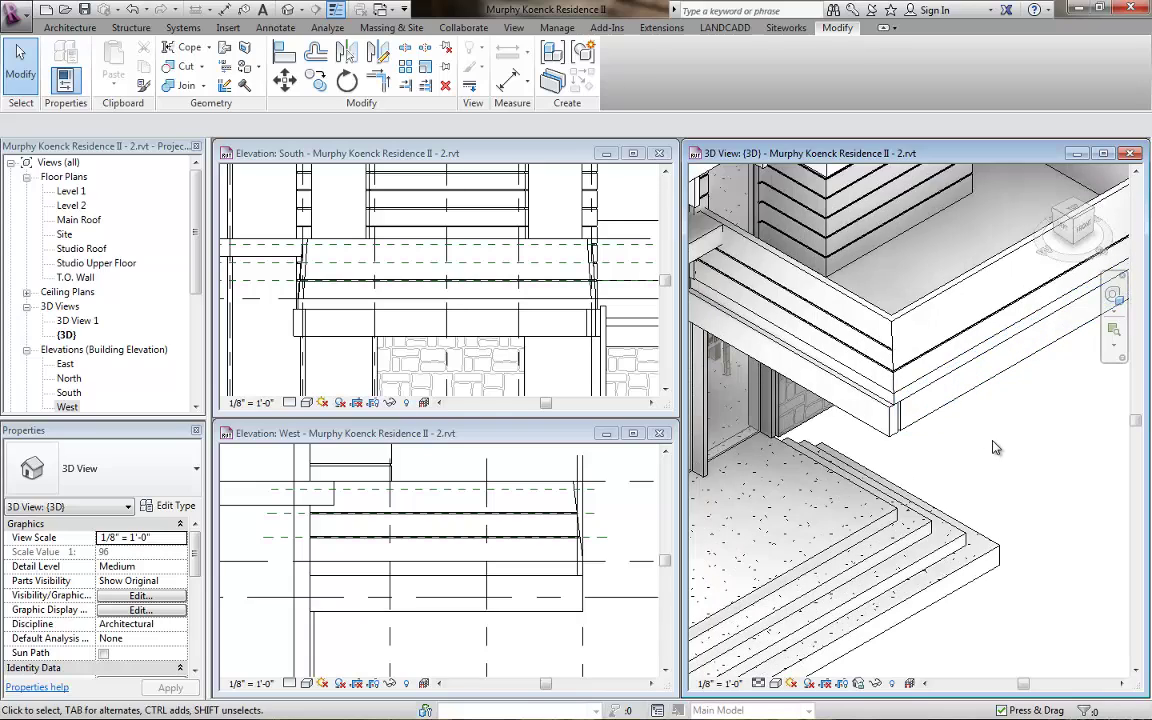